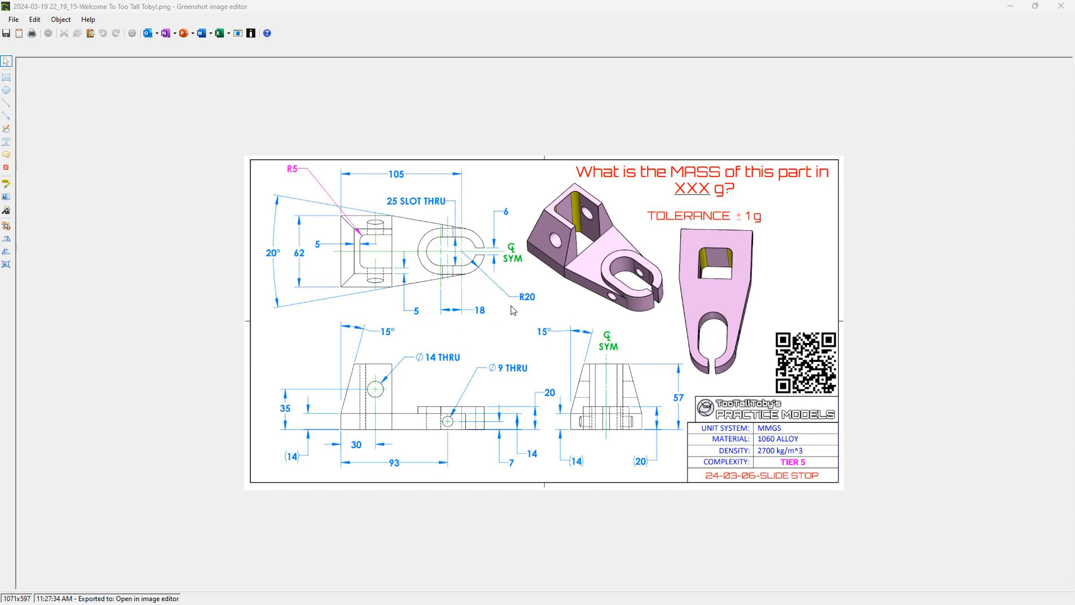
# Step: Switch to IRONCAD, add a Slot shape to the empty scene and set its width to 40 mm
pyautogui.moveTo(468, 7); pyautogui.dragTo(1074, 64)
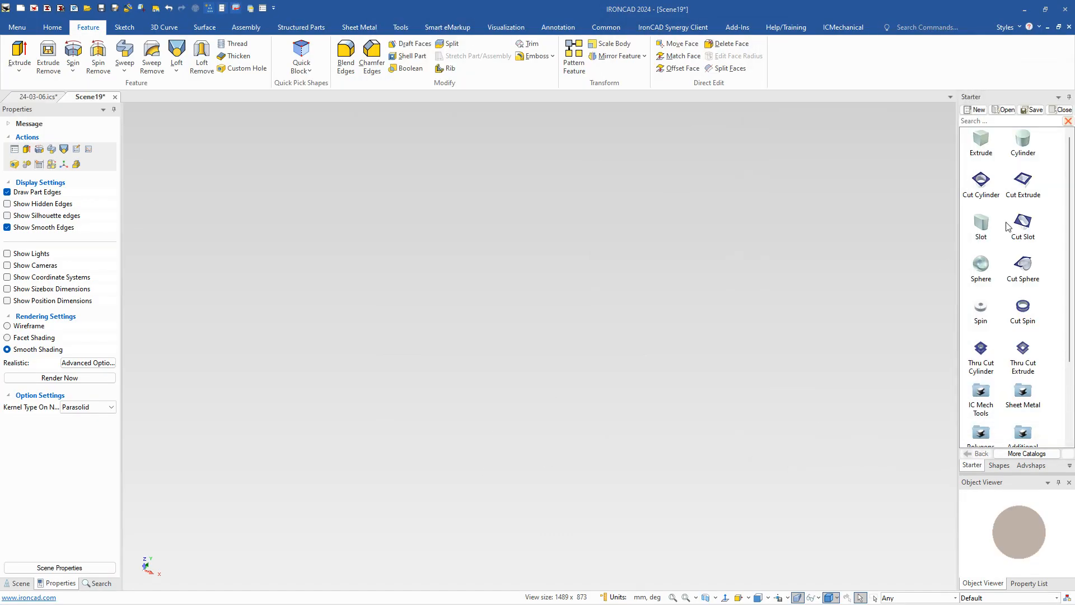
pyautogui.moveTo(987, 224); pyautogui.dragTo(550, 362)
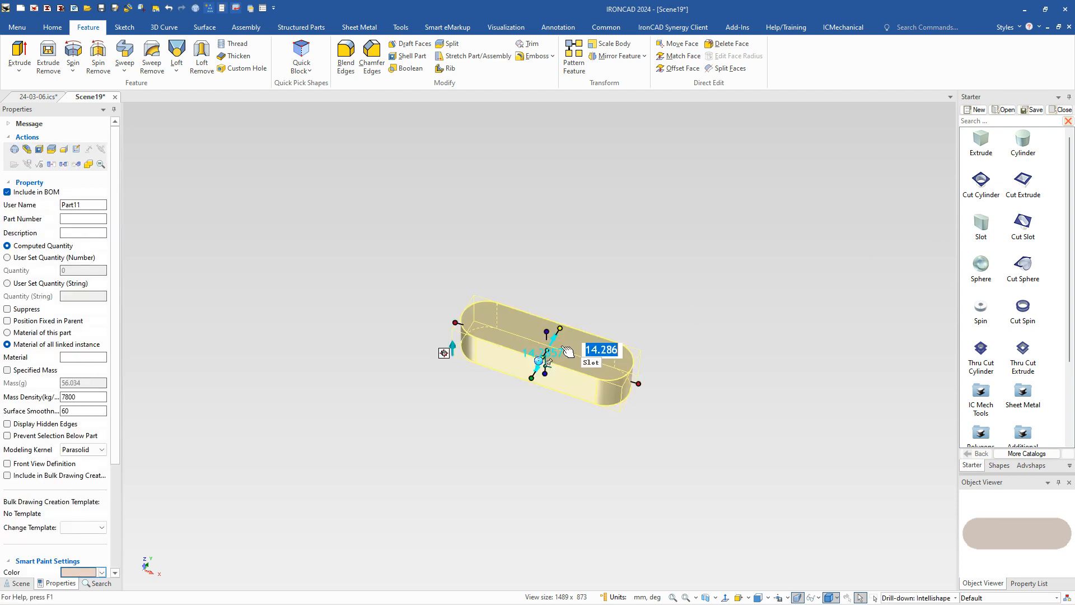
pyautogui.click(554, 356)
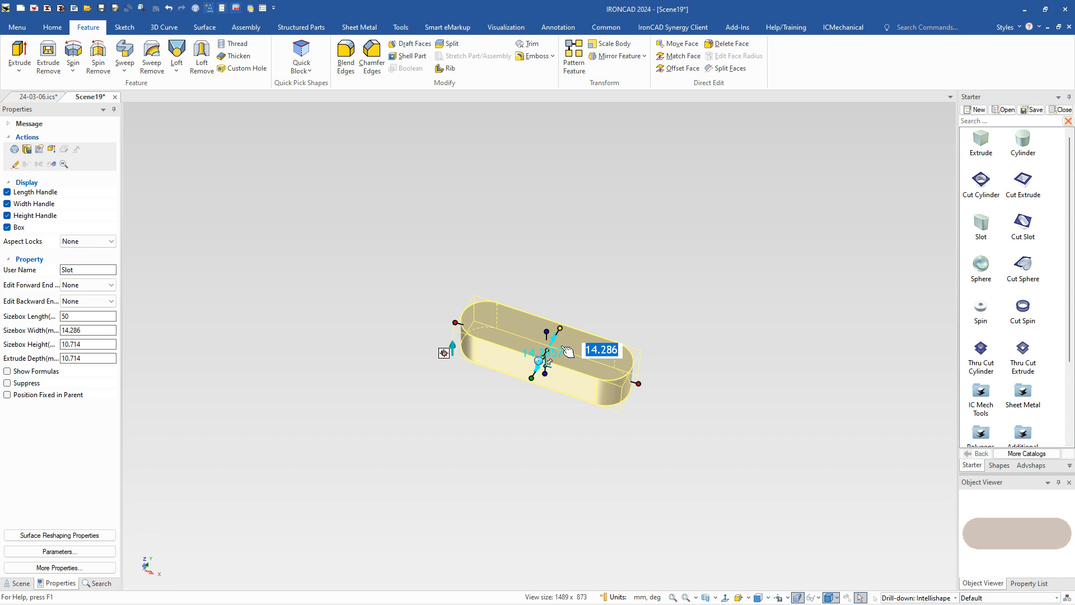
pyautogui.write('40')
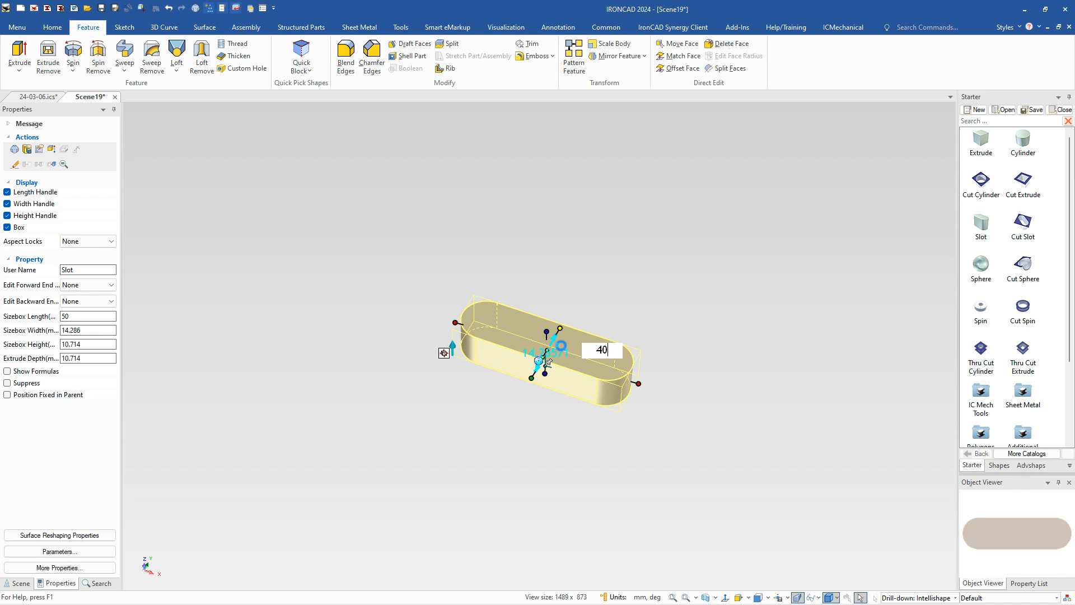
pyautogui.press('Tab')
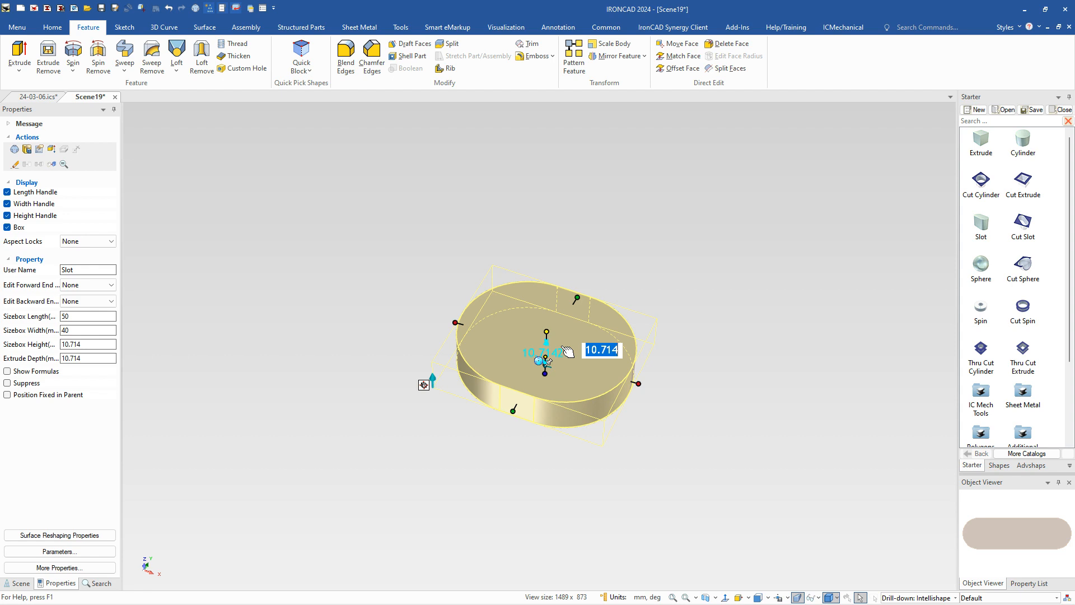
pyautogui.press('Tab')
pyautogui.press('Tab')
pyautogui.press('Return')
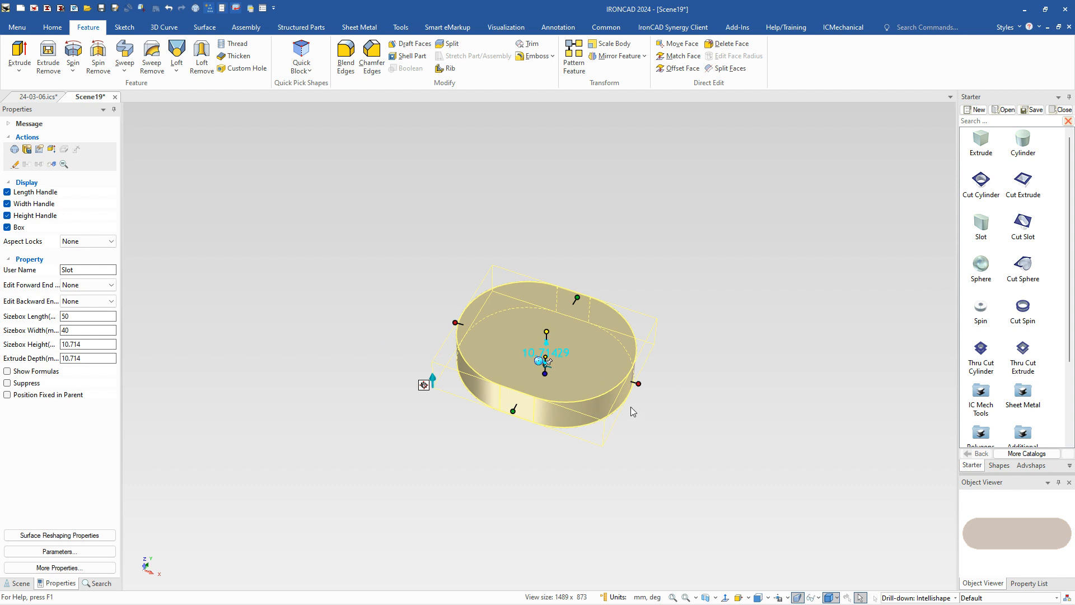
# Step: Set the slot's length to 58 mm and its height to 20 mm
pyautogui.click(639, 385)
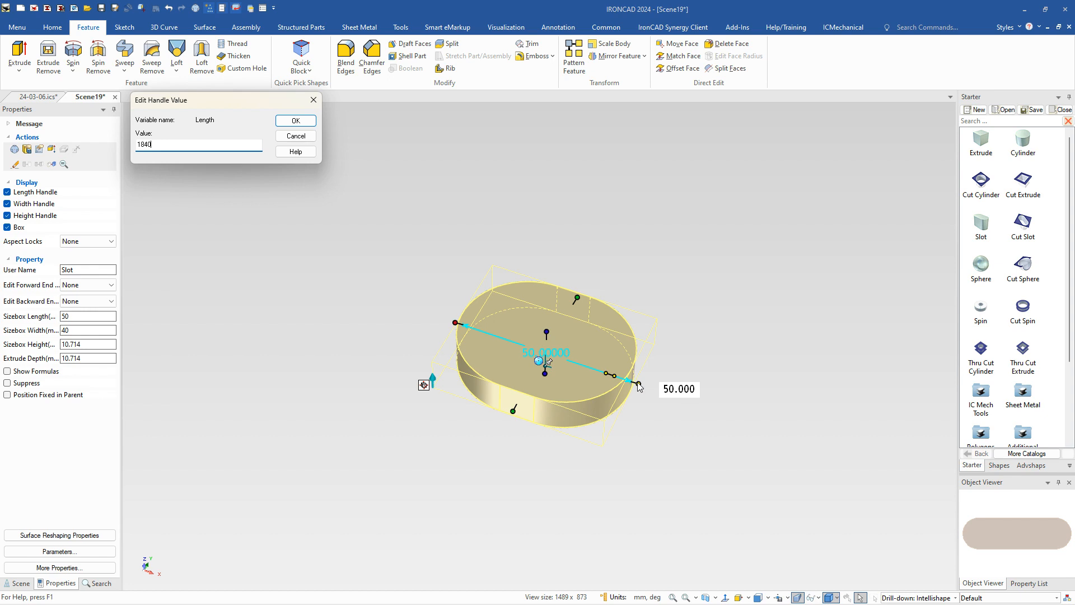
pyautogui.press('Return')
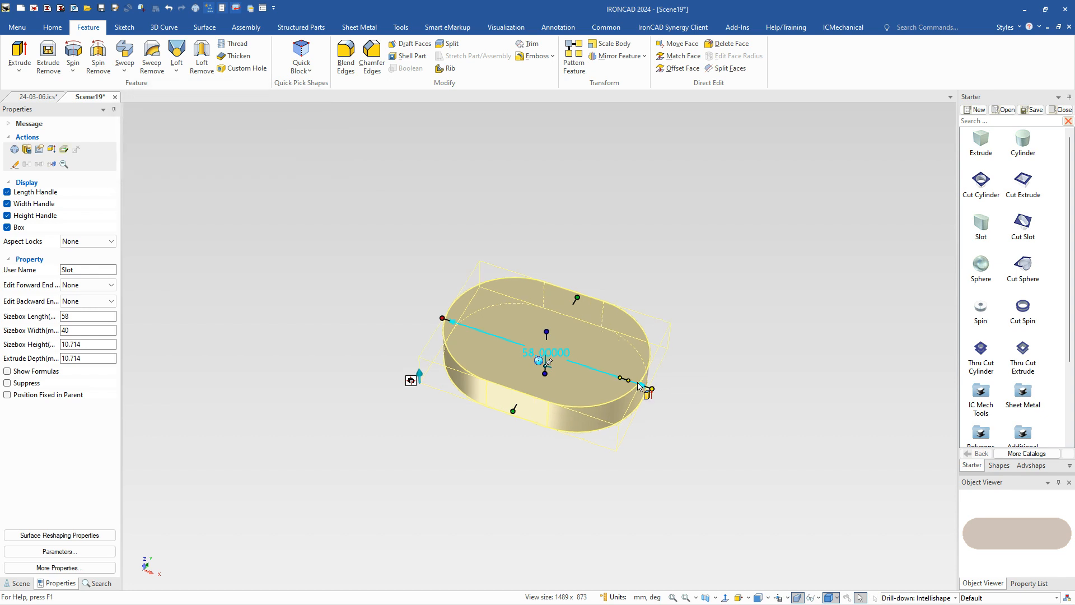
pyautogui.click(688, 464)
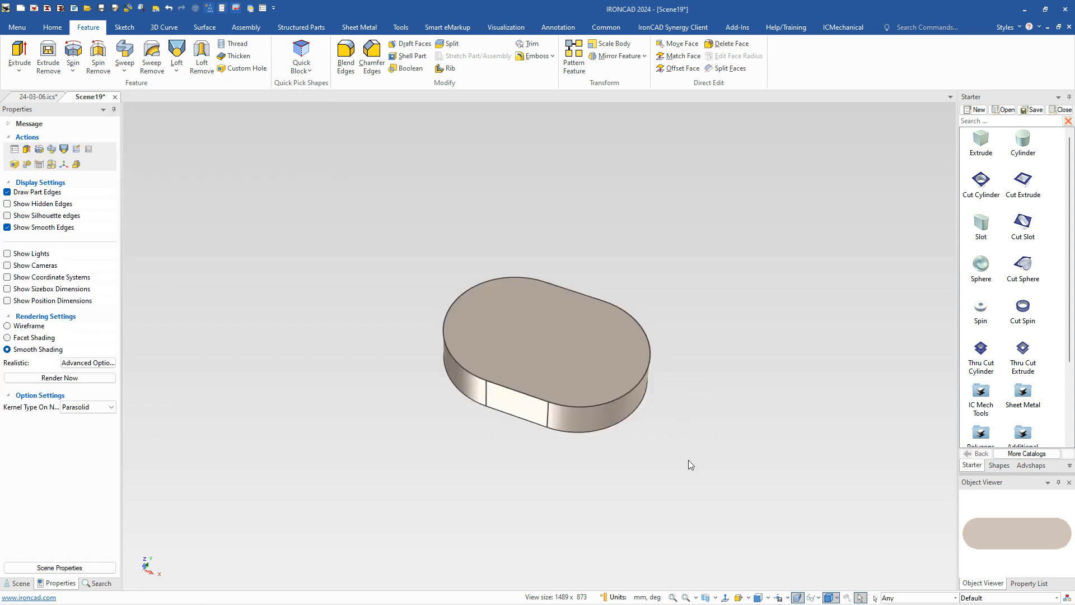
pyautogui.click(573, 347)
pyautogui.click(573, 347)
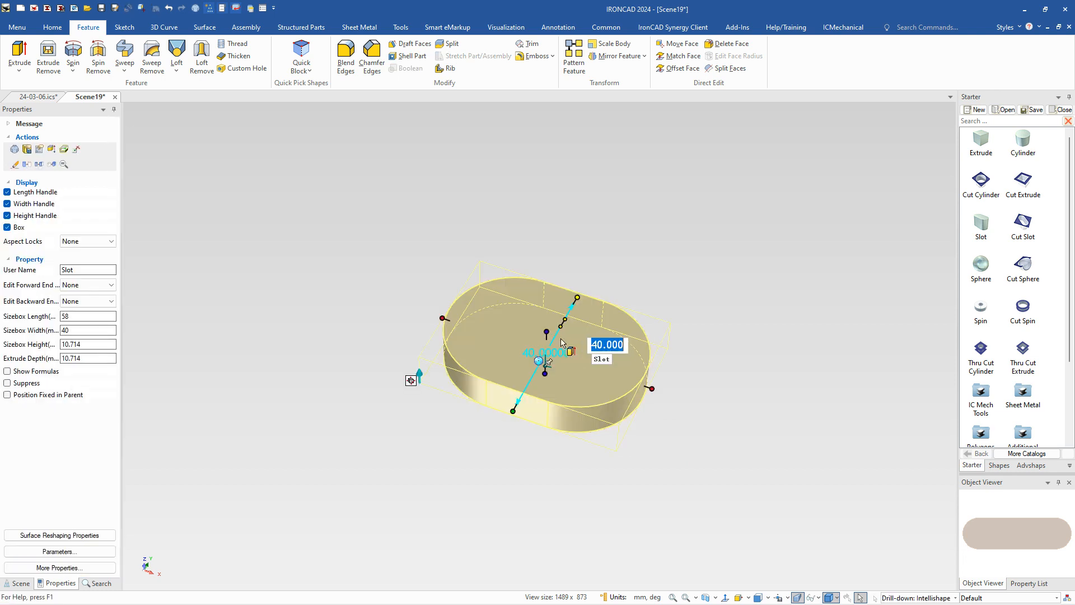
pyautogui.moveTo(552, 330)
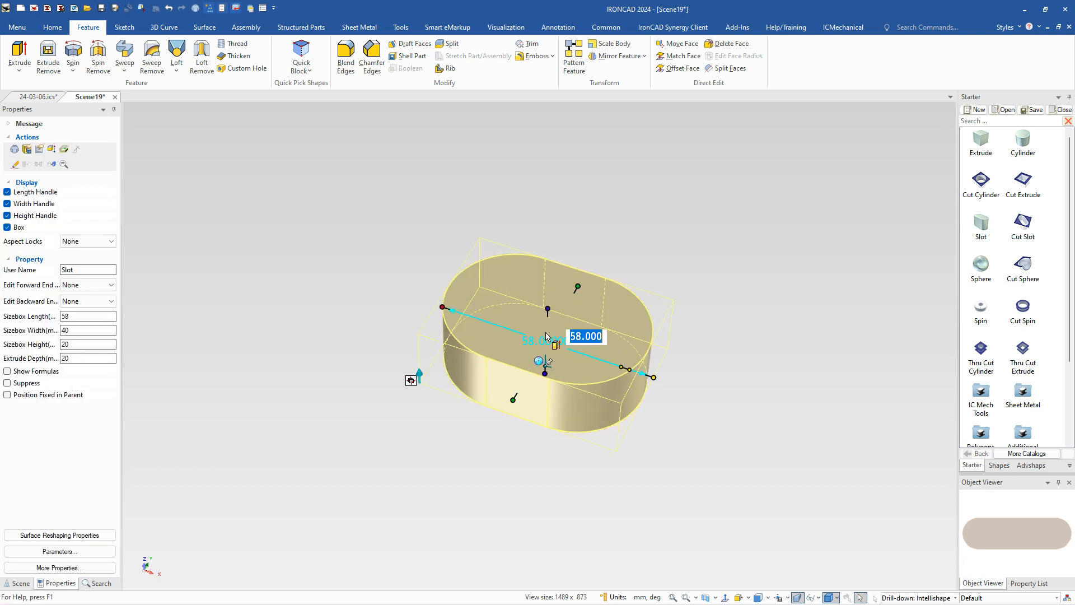
pyautogui.click(505, 495)
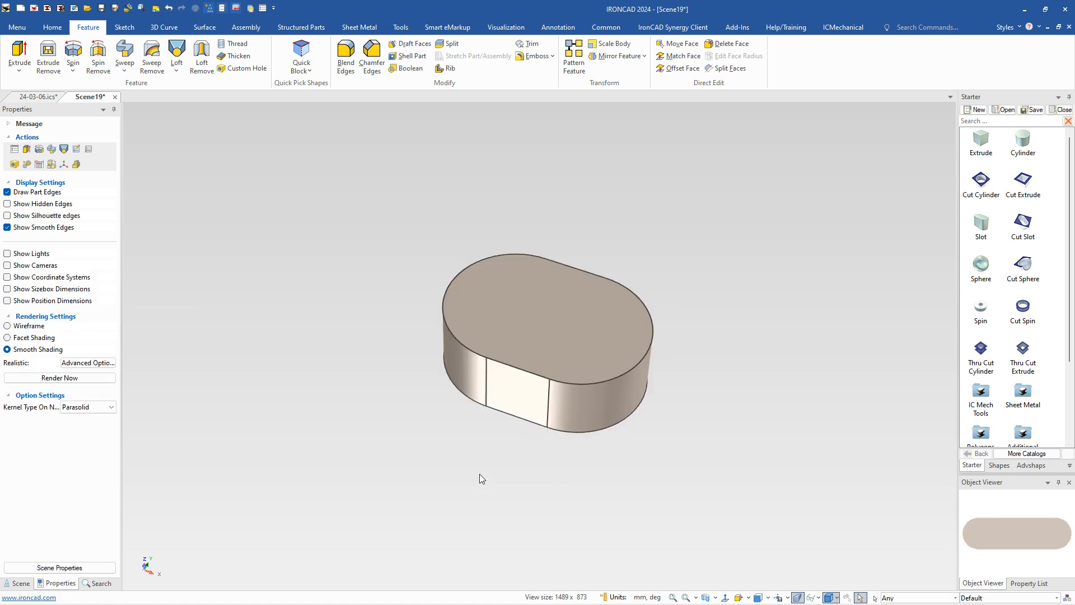
# Step: Start an Extrude feature with a new 2D sketch on the slot's bottom face, placed at the centre point of one end arc
pyautogui.moveTo(490, 462); pyautogui.dragTo(546, 435, button='middle')
pyautogui.click(527, 440)
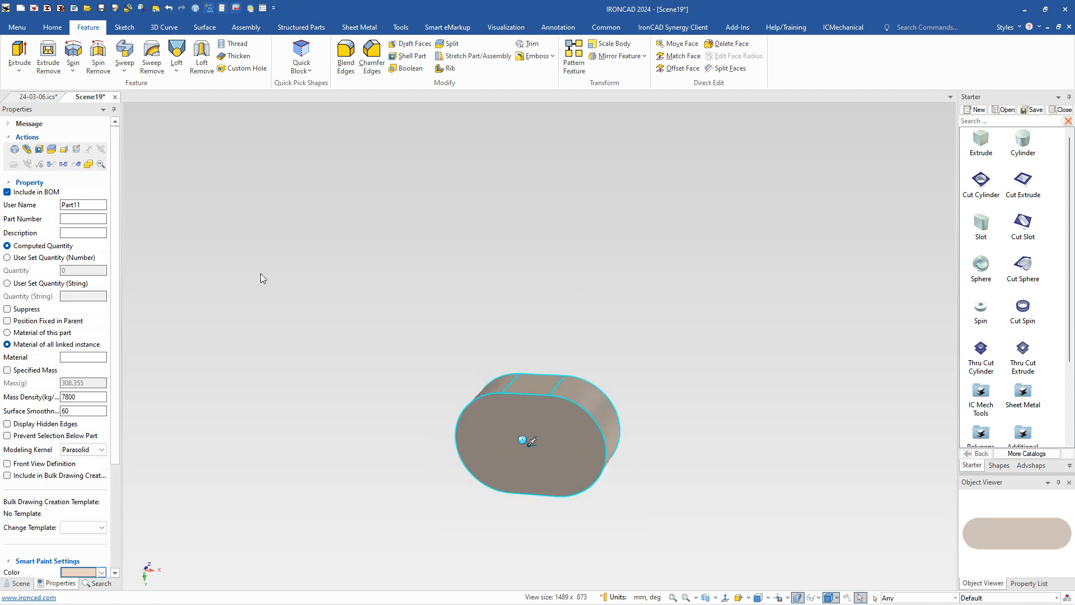
pyautogui.click(24, 54)
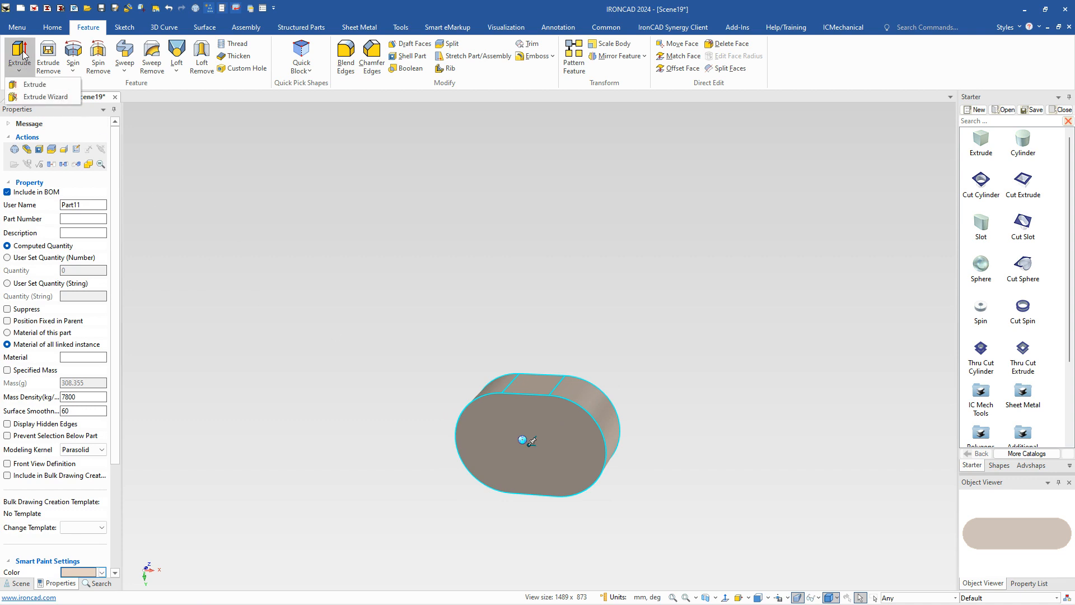
pyautogui.click(33, 84)
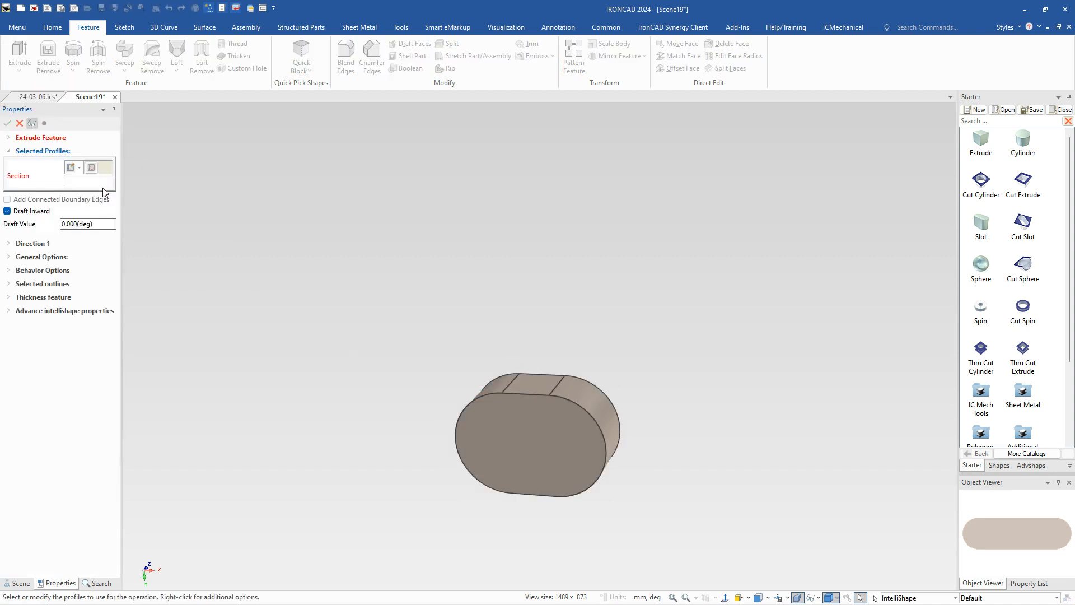
pyautogui.click(72, 169)
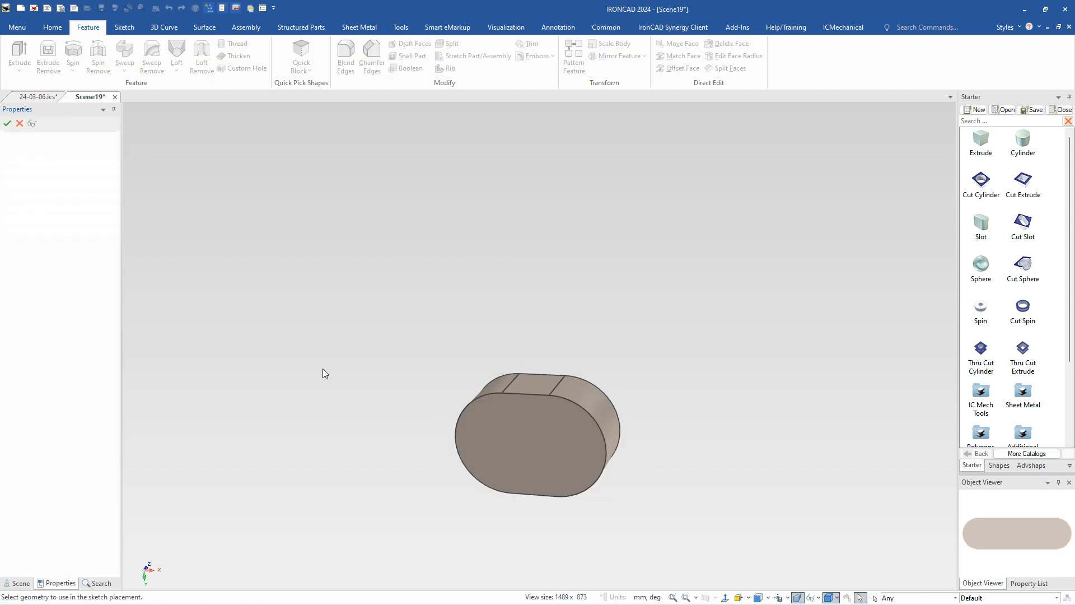
pyautogui.click(552, 446)
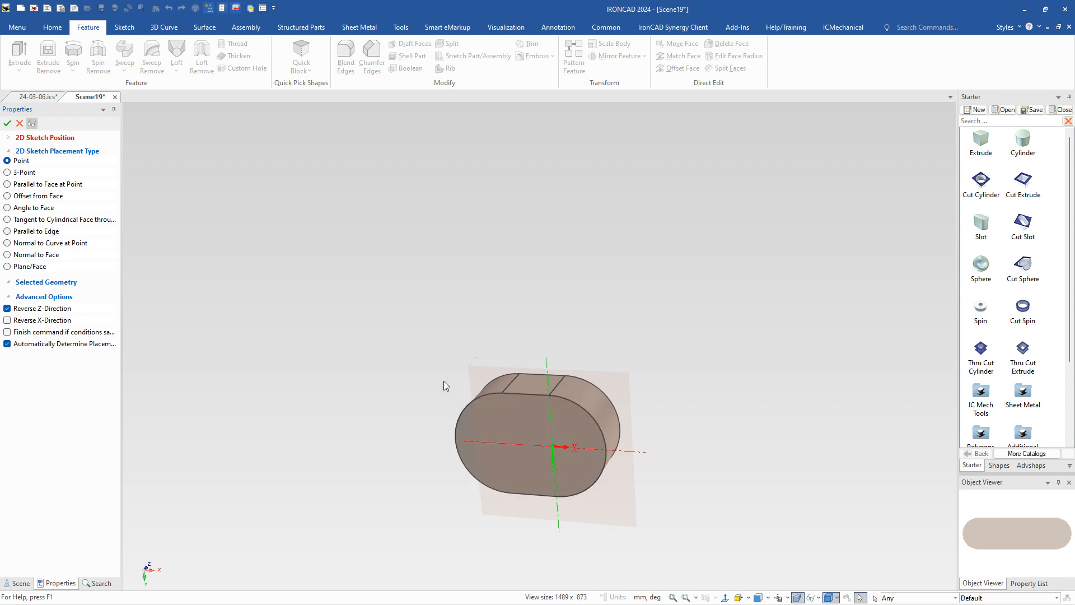
pyautogui.click(7, 124)
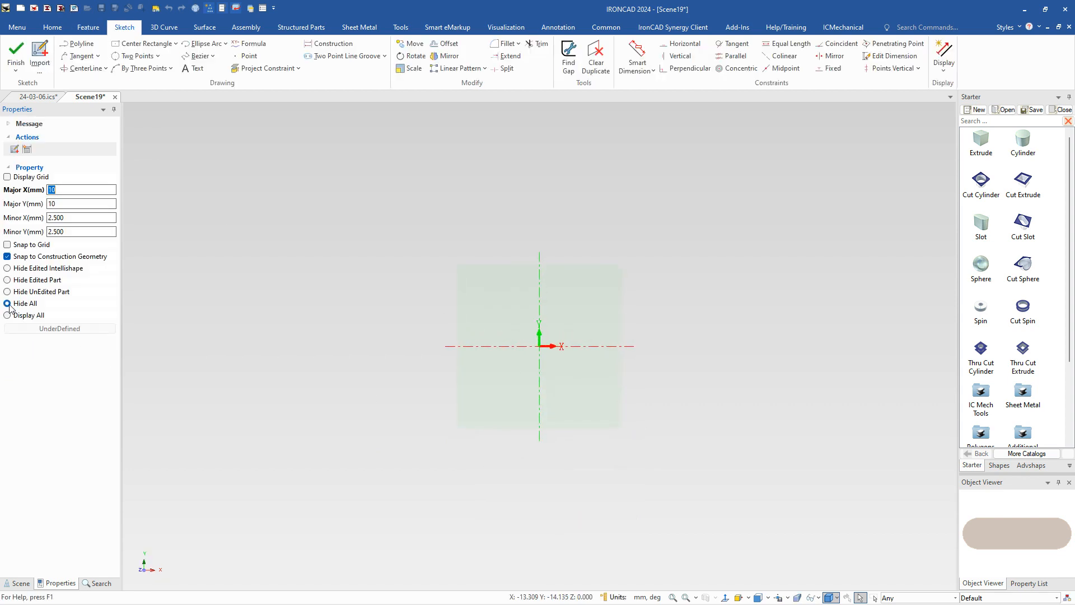
# Step: Project the slot face's outline into the sketch as constrained construction geometry, and hide all parts from the sketch view
pyautogui.click(19, 317)
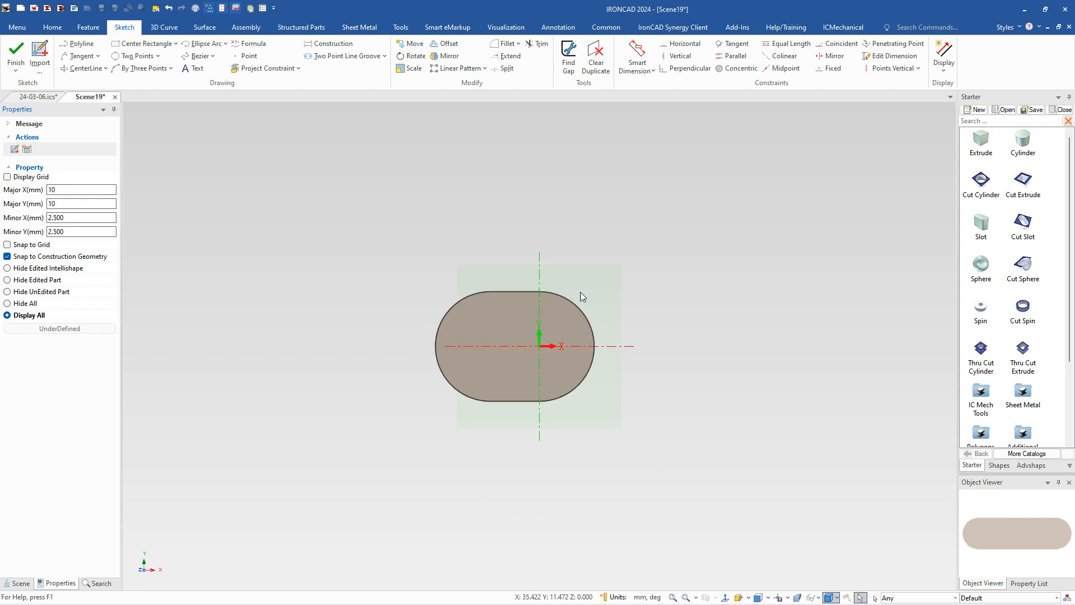
pyautogui.click(7, 304)
pyautogui.click(7, 314)
pyautogui.click(265, 68)
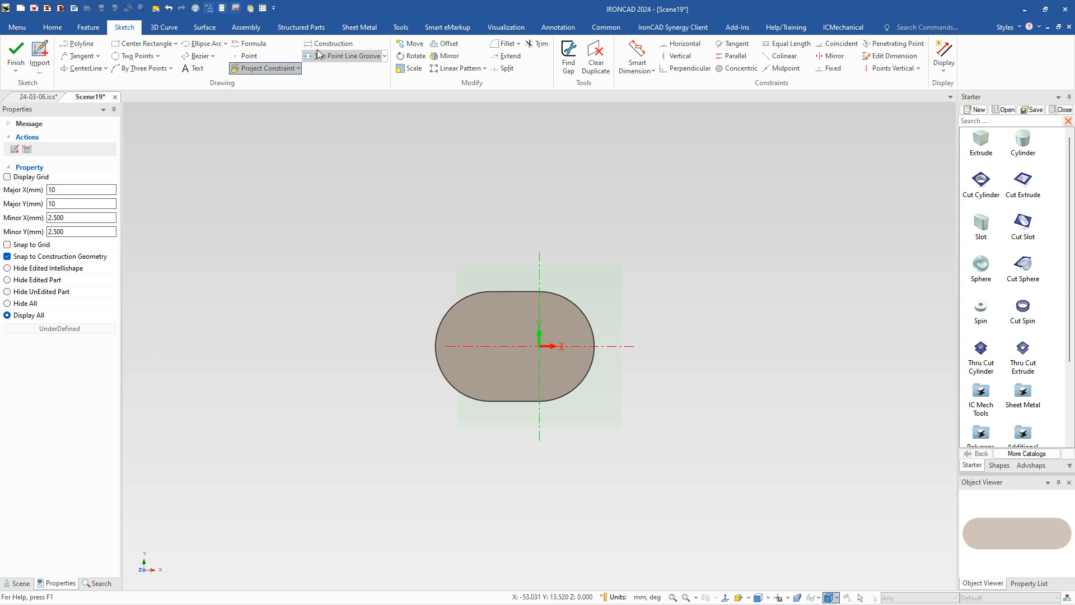
pyautogui.click(479, 332)
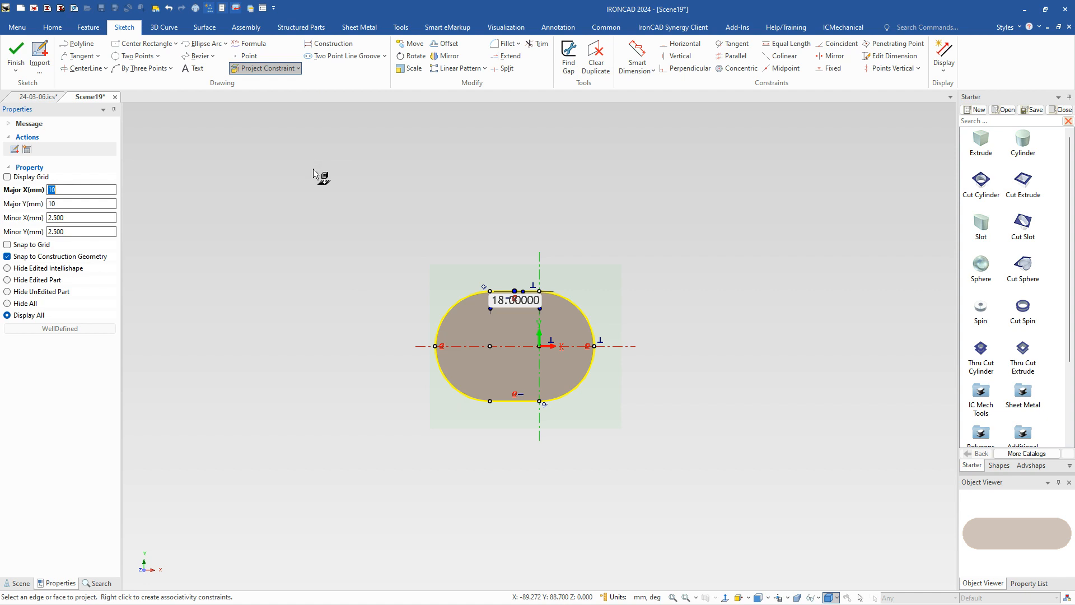
pyautogui.press('Escape')
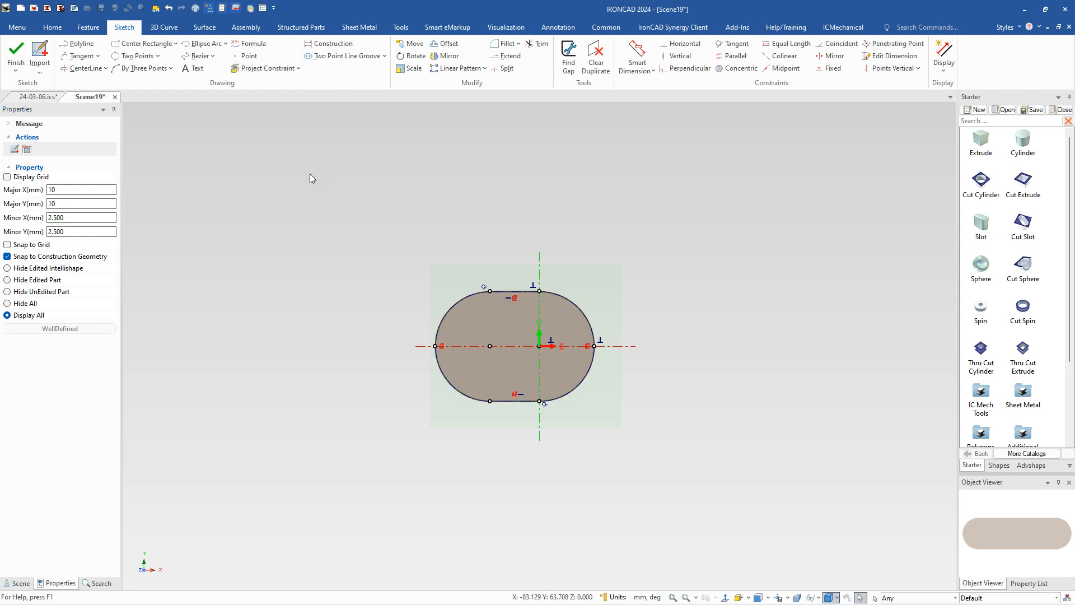
pyautogui.click(25, 303)
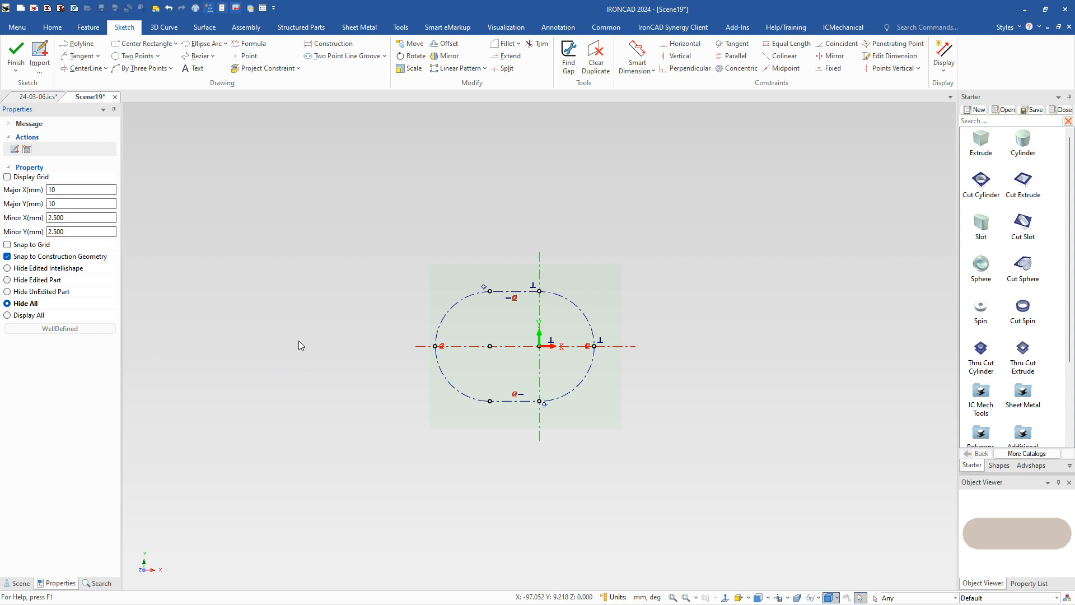
# Step: Draw an open polyline from the horizontal axis: about 55 mm vertical, about 110 mm sloping to the projected arc, about 19 mm vertical back to the axis
pyautogui.moveTo(300, 345); pyautogui.dragTo(288, 311, button='right')
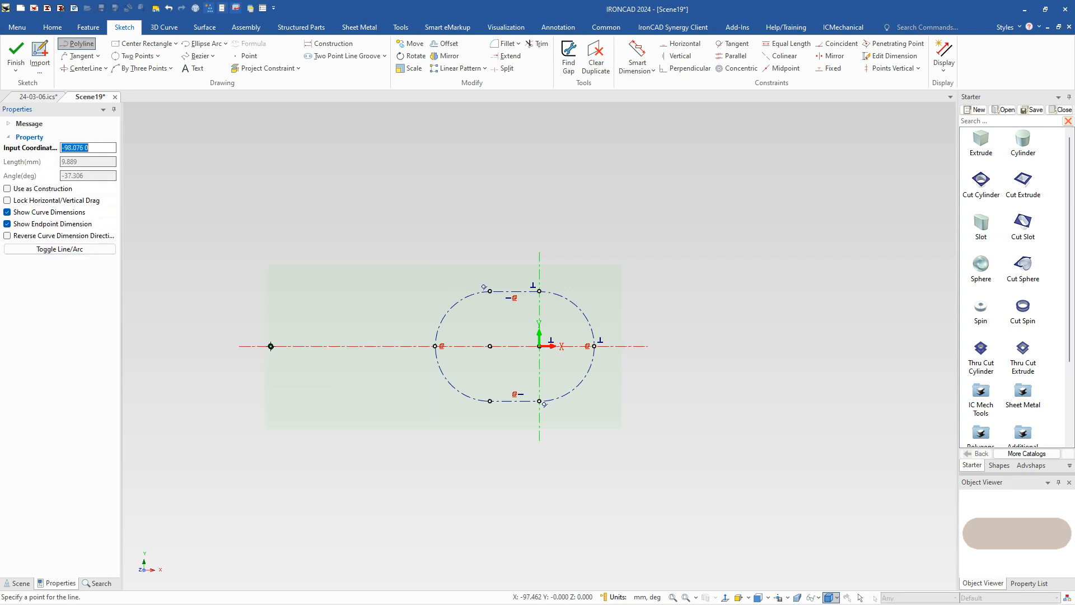
pyautogui.click(272, 346)
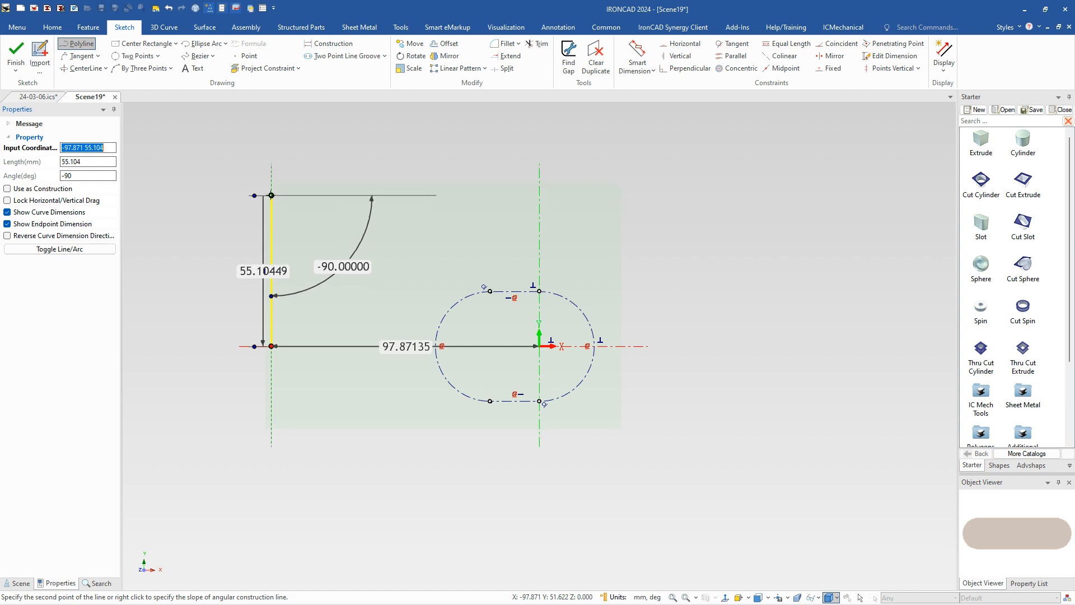
pyautogui.click(272, 195)
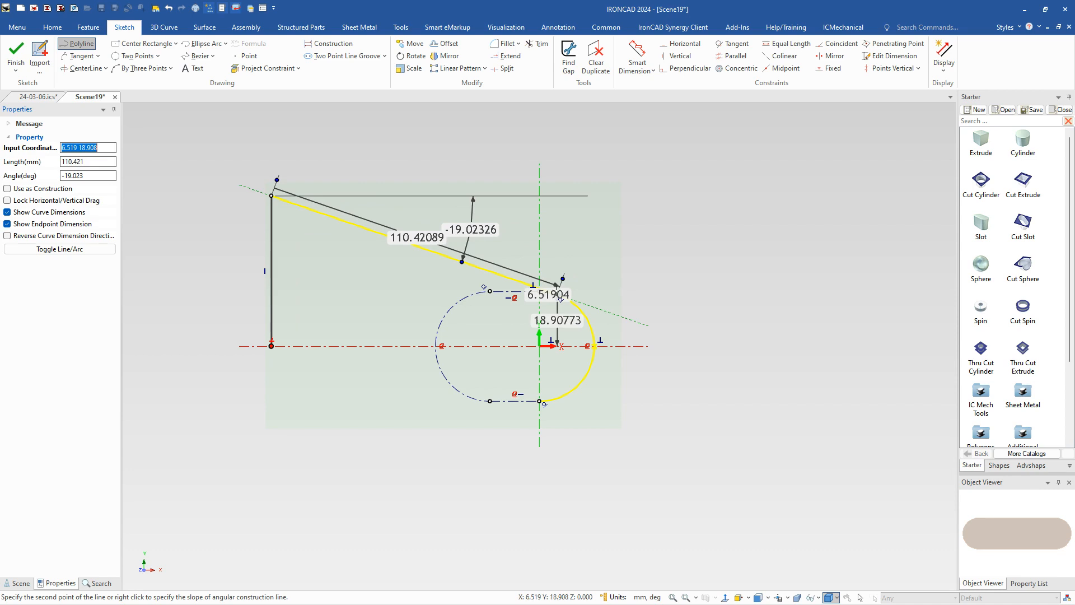
pyautogui.click(557, 294)
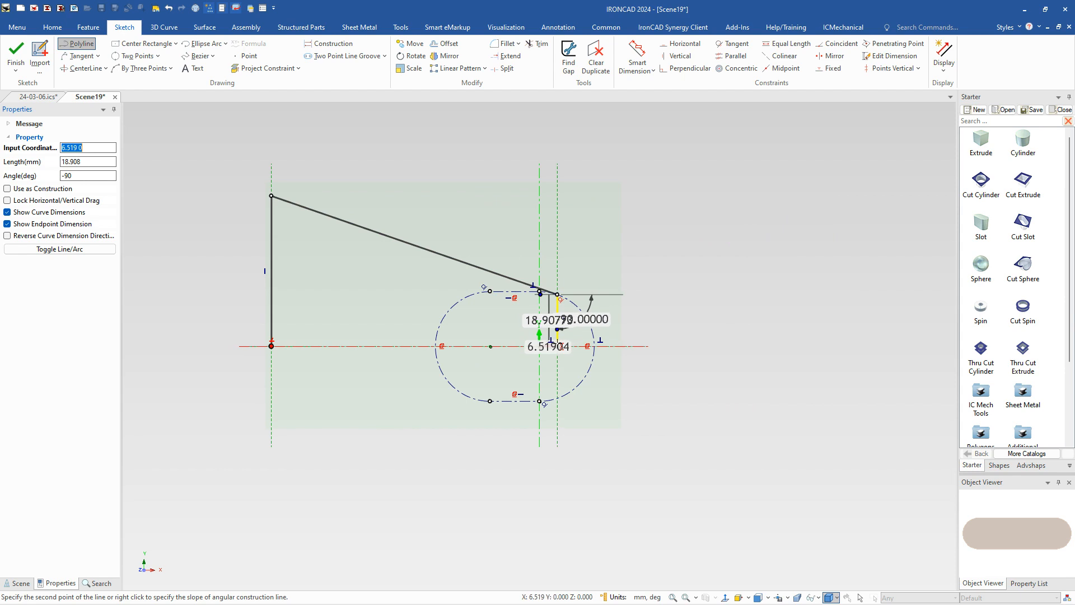
pyautogui.click(557, 346)
pyautogui.press('Escape')
# Step: Toggle the display of curve dimensions in the sketch
pyautogui.click(945, 71)
pyautogui.click(945, 94)
pyautogui.click(947, 80)
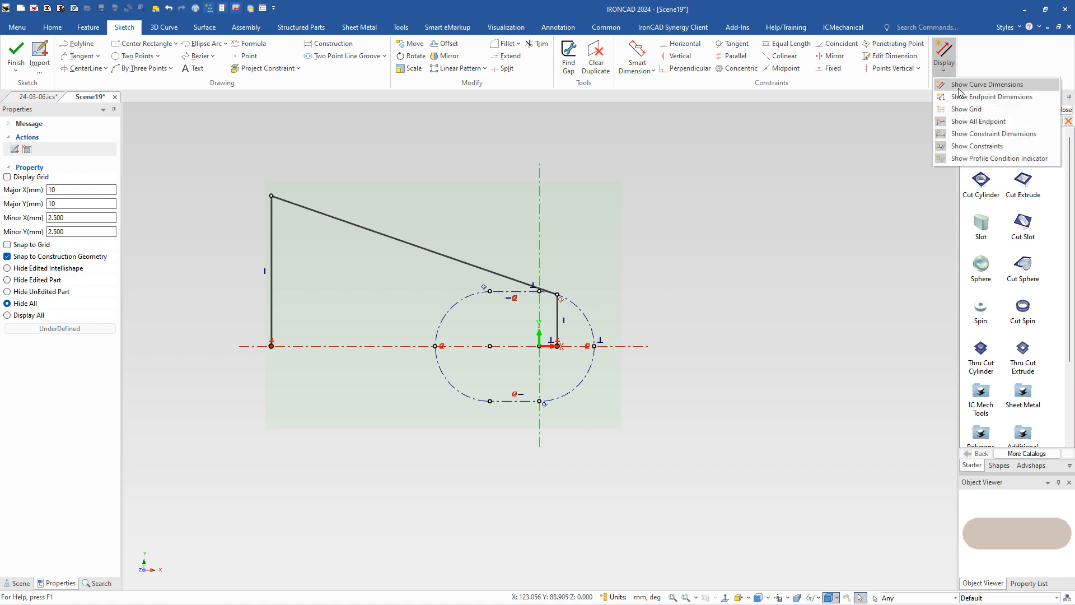
pyautogui.click(952, 83)
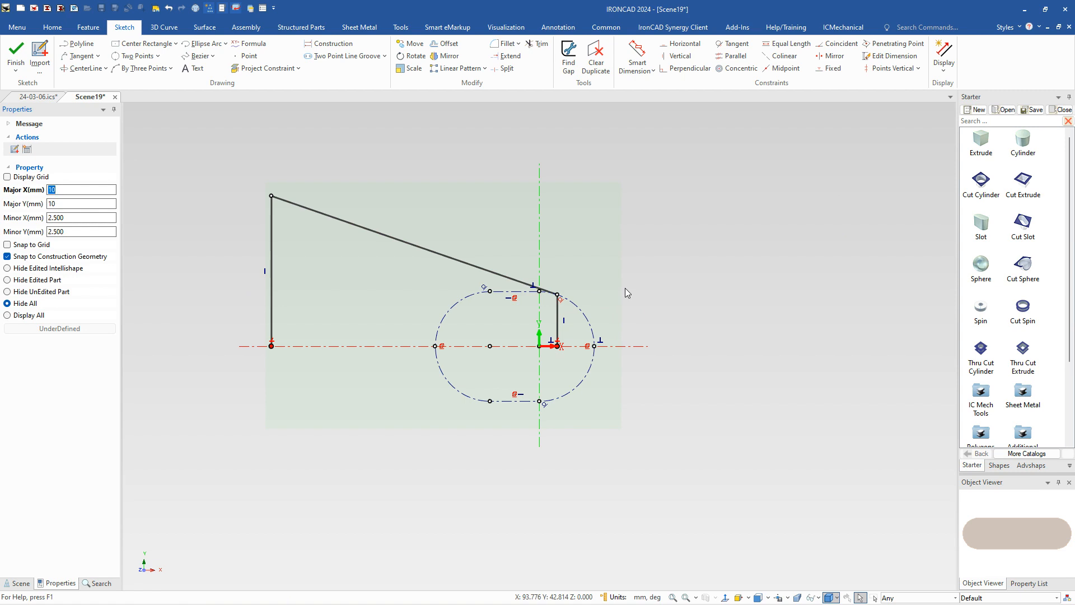
# Step: Lock the short line's vertical constraint and make its upper endpoint coincident with the projected arc
pyautogui.rightClick(567, 324)
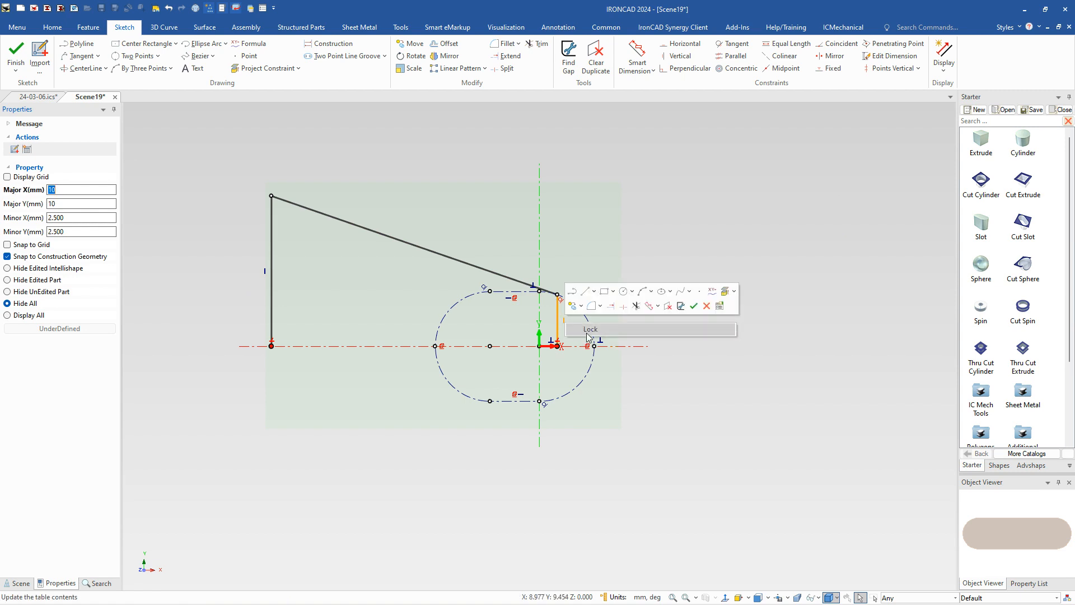
pyautogui.click(588, 331)
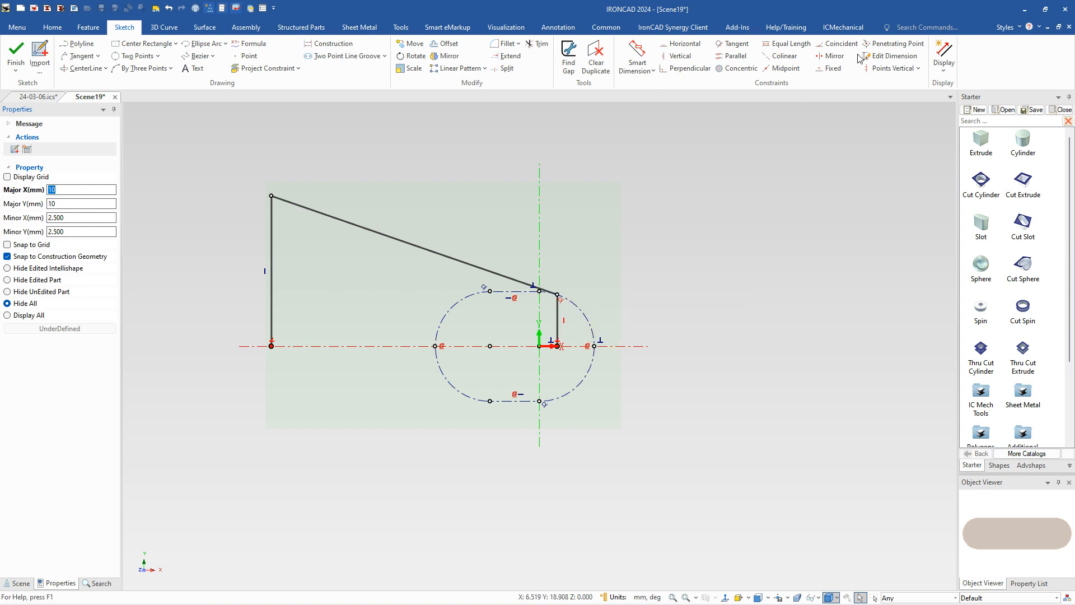
pyautogui.click(838, 43)
pyautogui.click(568, 299)
pyautogui.click(568, 298)
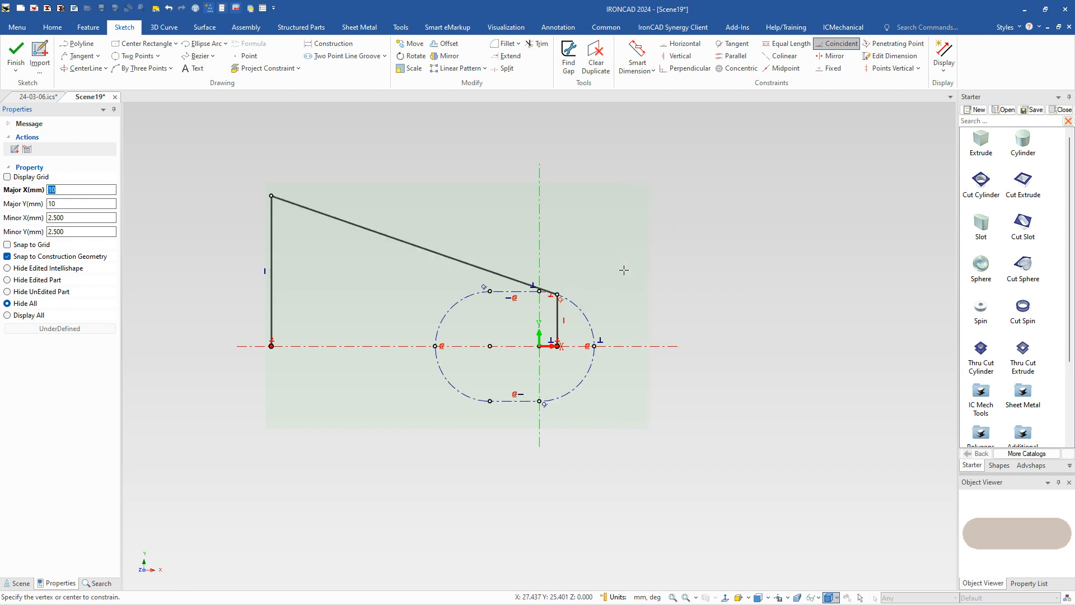
pyautogui.press('Escape')
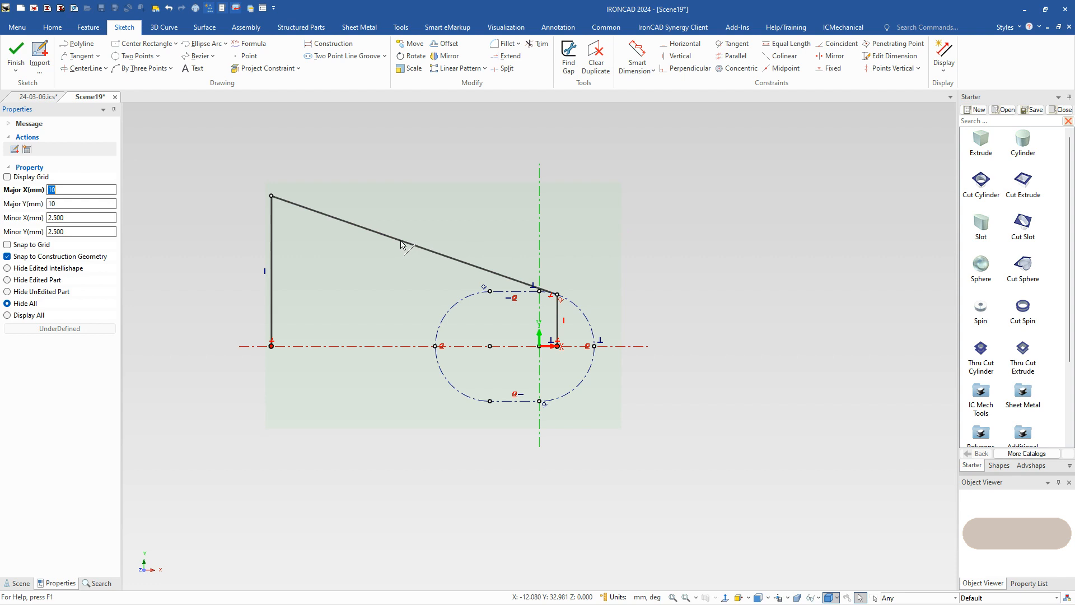
# Step: Toggle the display of endpoint dimensions in the sketch
pyautogui.click(944, 66)
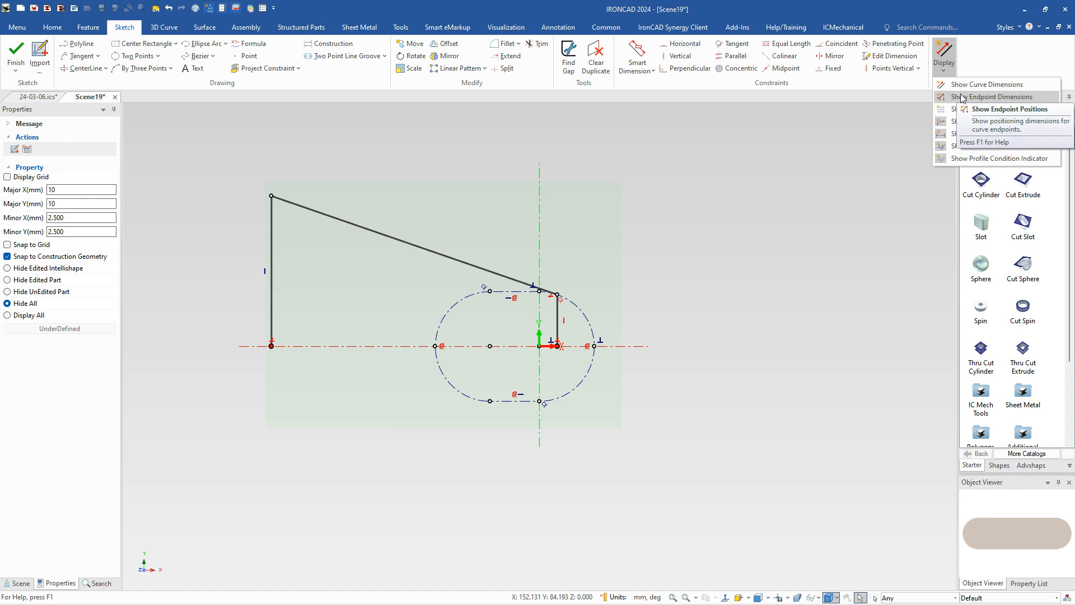
pyautogui.click(961, 97)
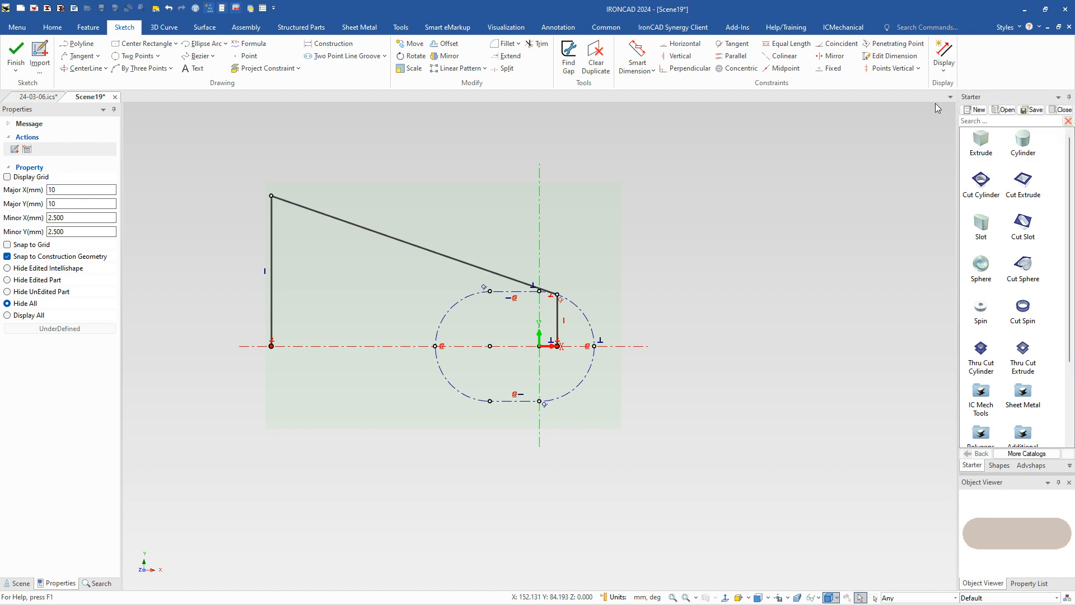
# Step: Set the sloping line's angle to 170 degrees with Maintain end conditions turned off
pyautogui.click(369, 228)
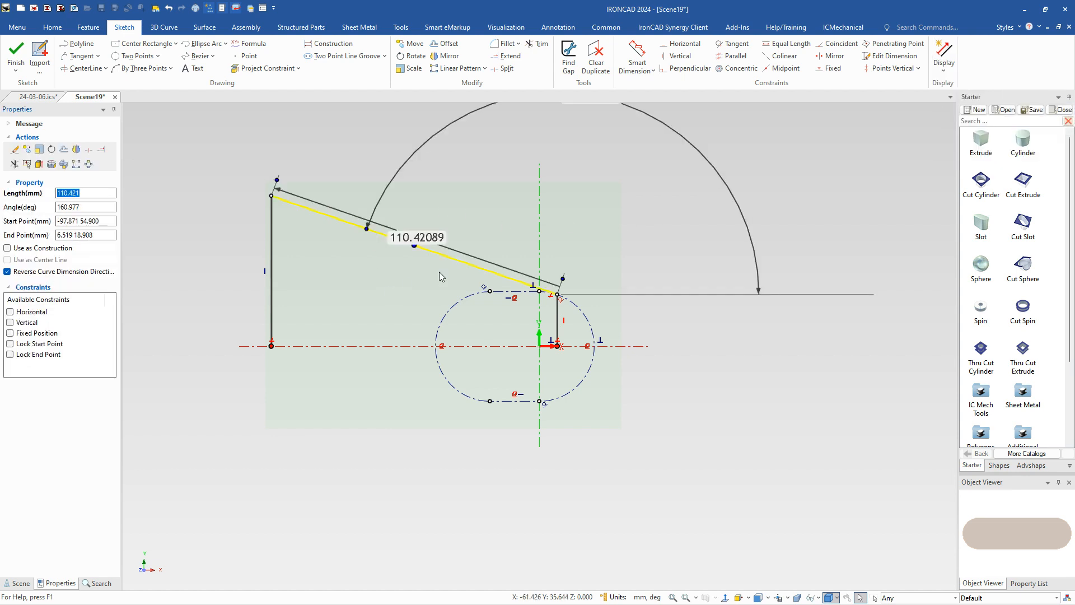
pyautogui.scroll(-2, 437, 242)
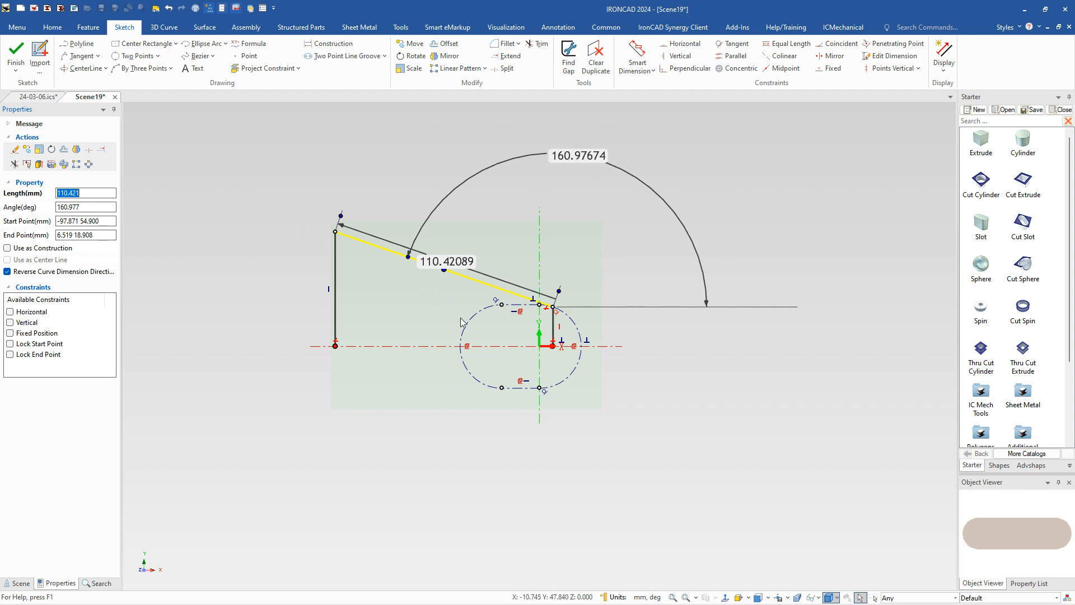
pyautogui.doubleClick(593, 156)
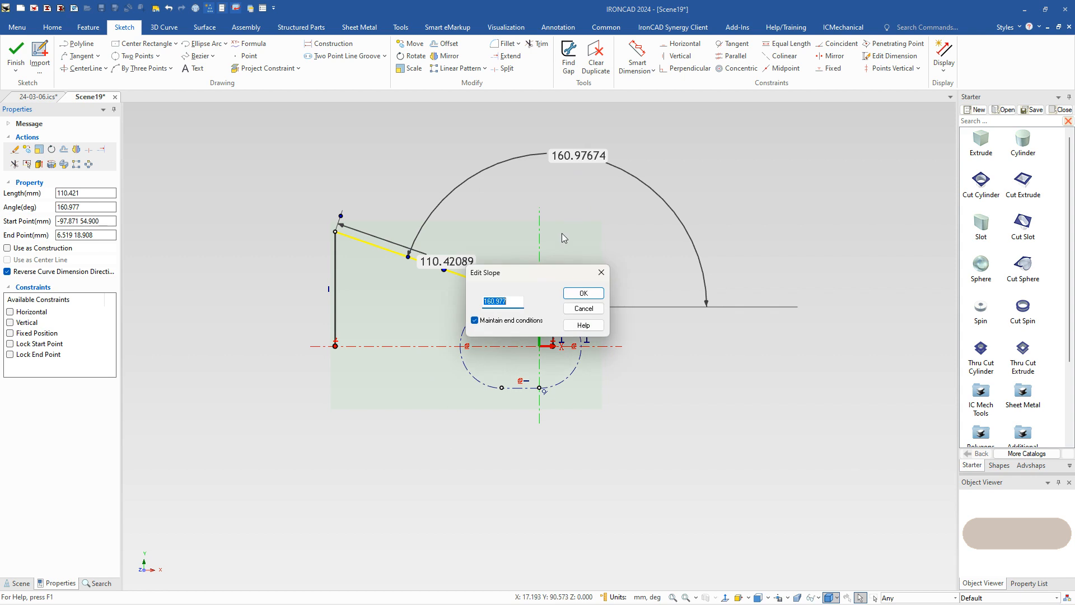
pyautogui.write('170')
pyautogui.moveTo(546, 272); pyautogui.dragTo(538, 383)
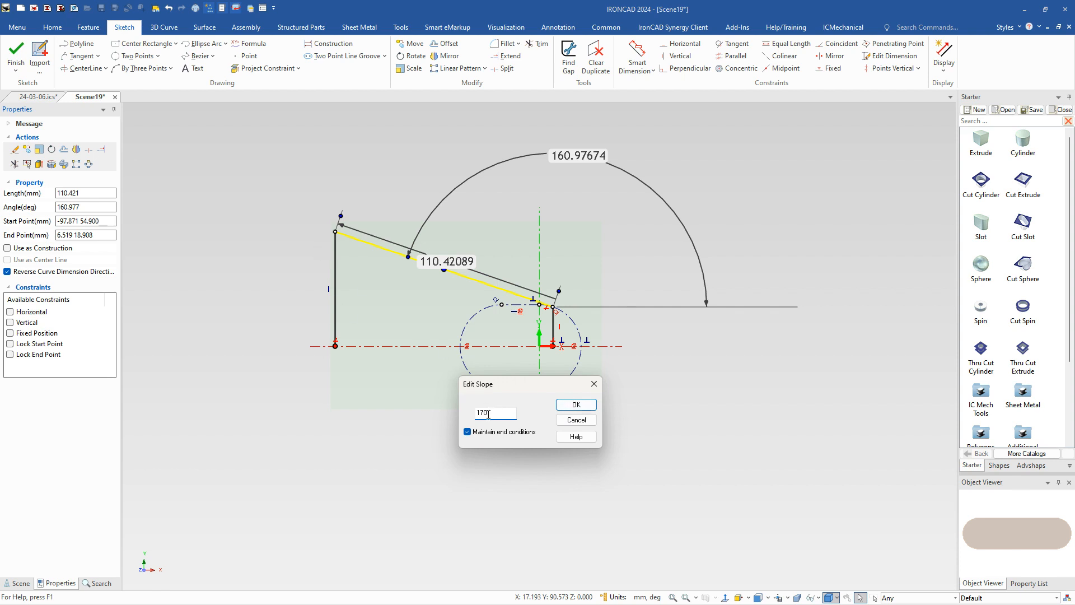
pyautogui.click(467, 432)
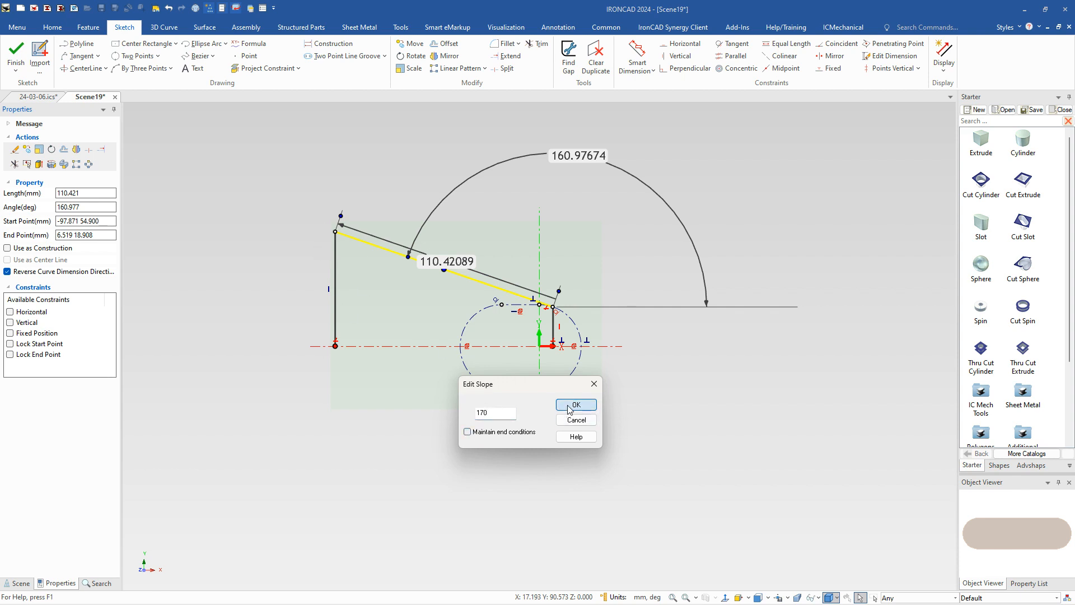
pyautogui.click(570, 409)
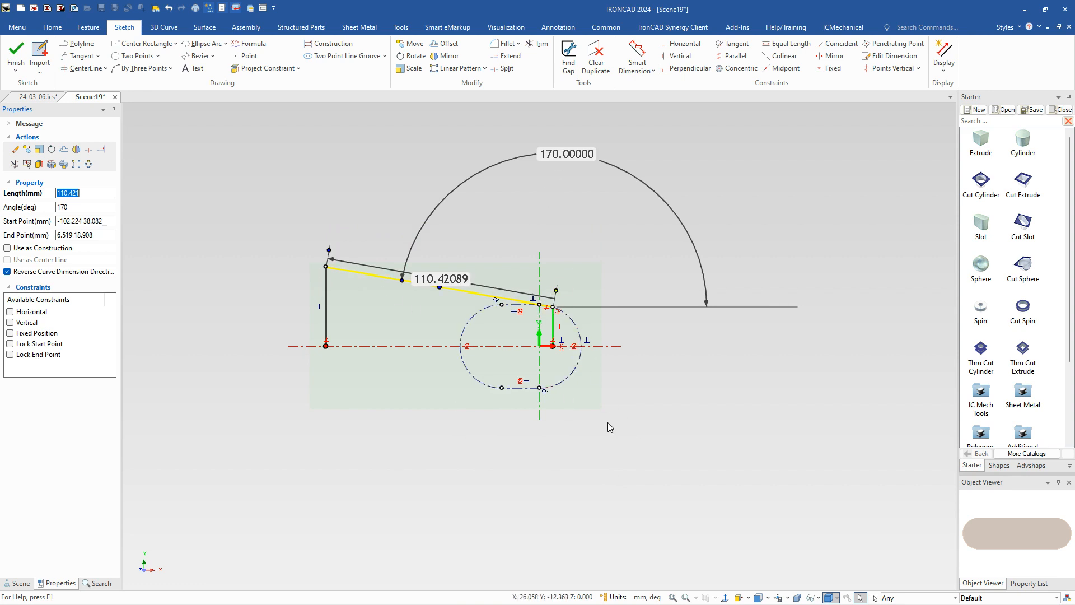
pyautogui.click(488, 458)
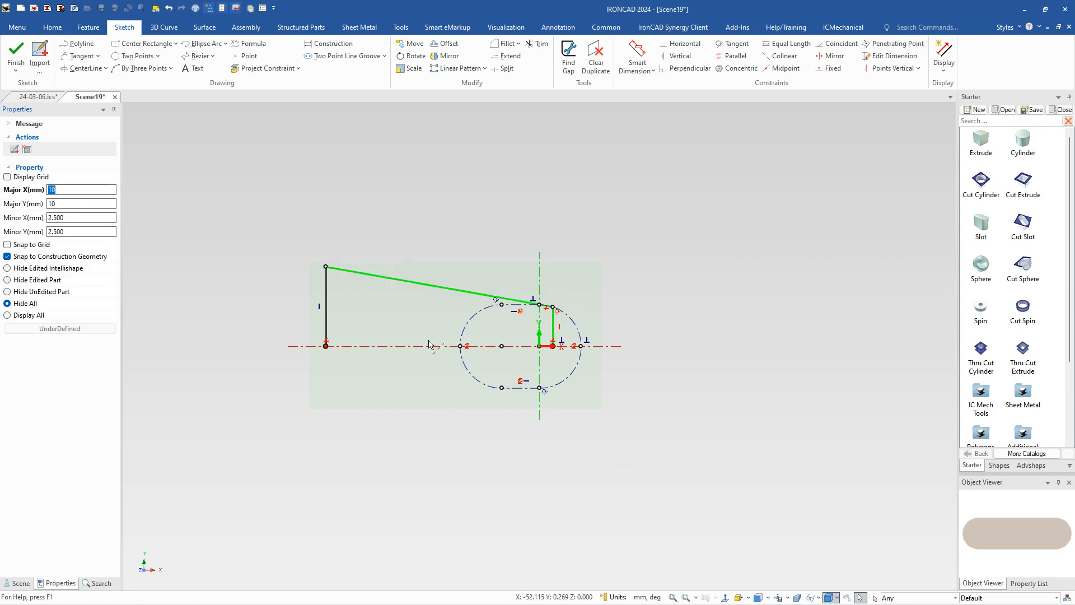
# Step: Turn on the display of endpoint dimensions for the sketch curves
pyautogui.click(416, 289)
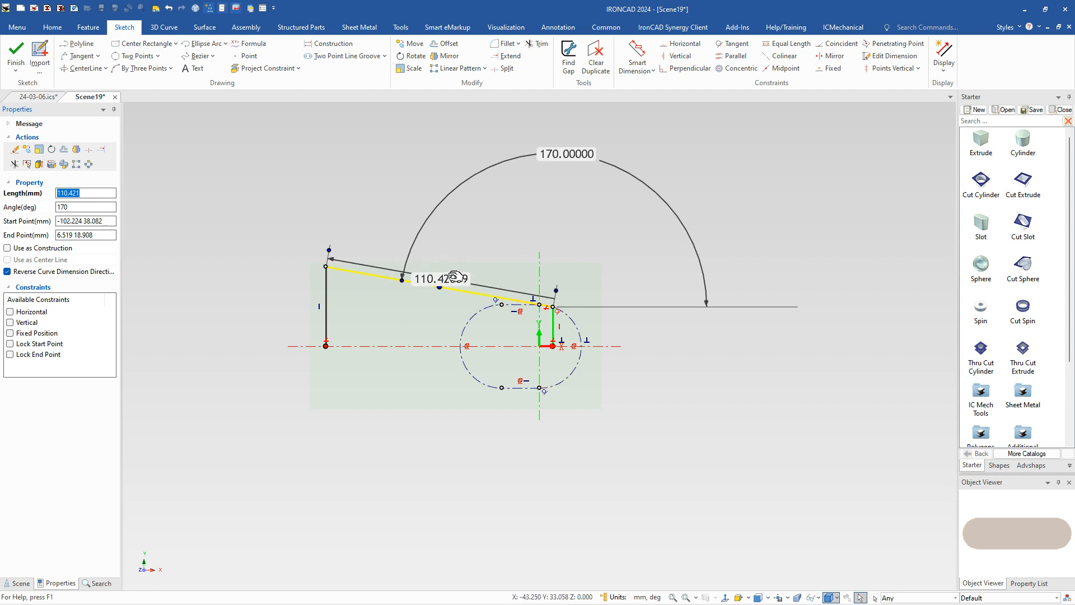
pyautogui.click(944, 62)
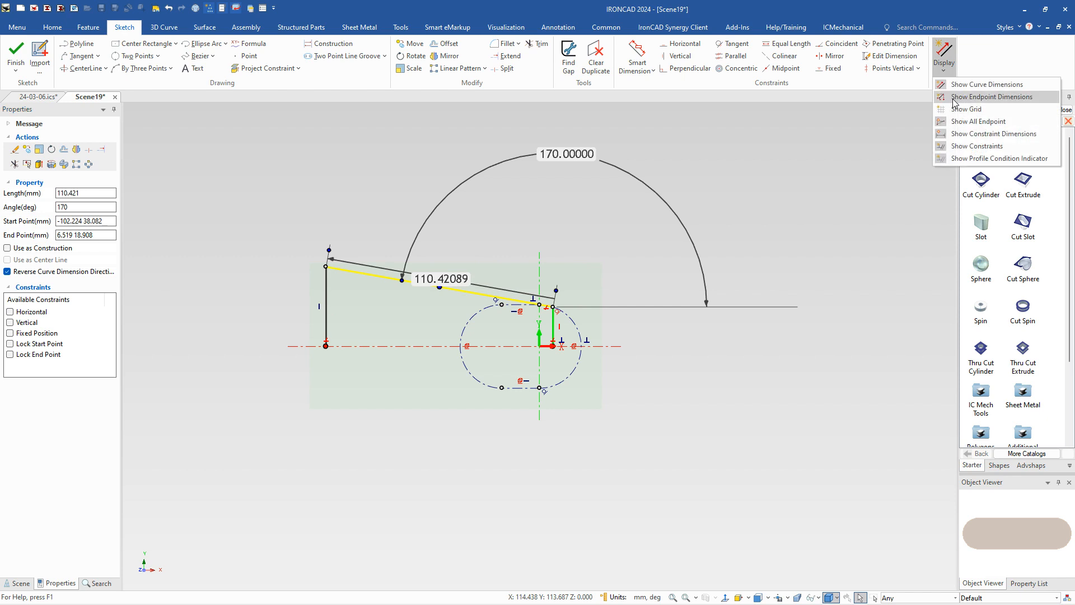
pyautogui.click(955, 97)
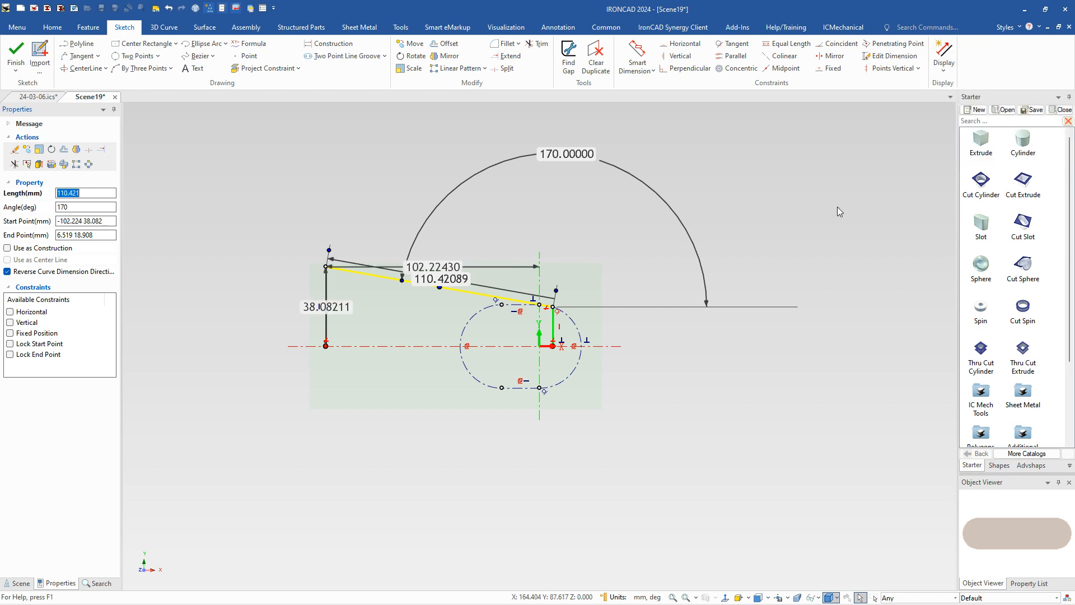
# Step: Set the horizontal distance from the origin to the long vertical line's upper endpoint to 105 mm
pyautogui.click(347, 397)
pyautogui.click(327, 317)
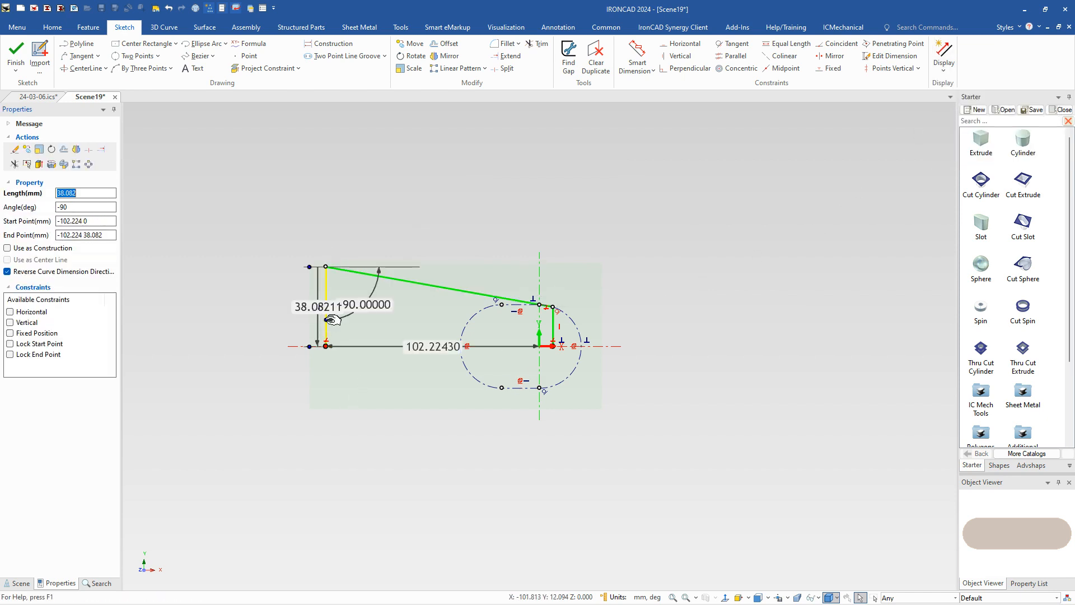
pyautogui.click(326, 290)
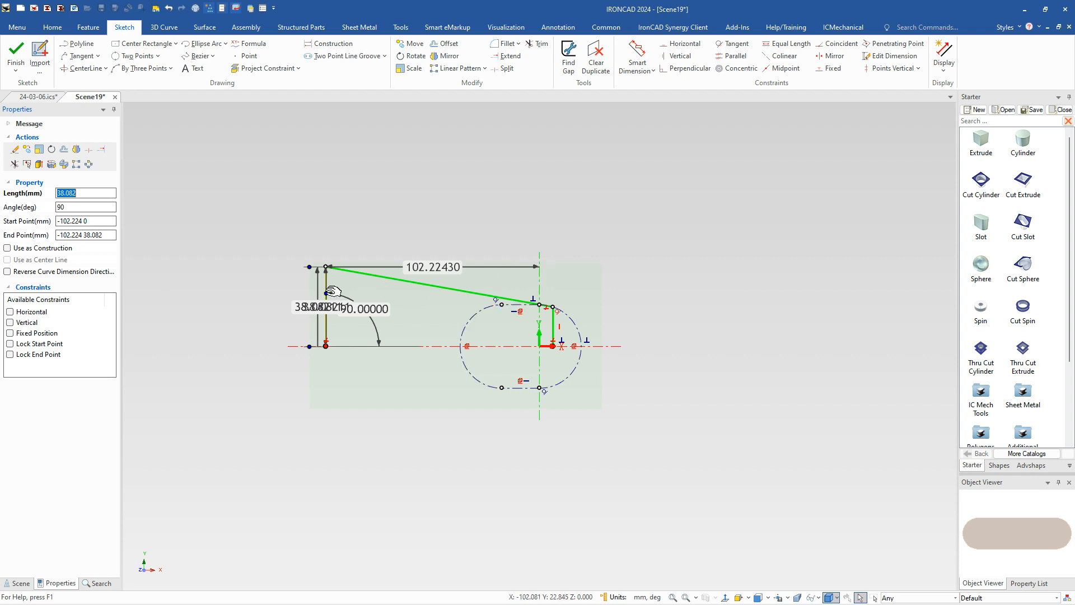
pyautogui.doubleClick(439, 266)
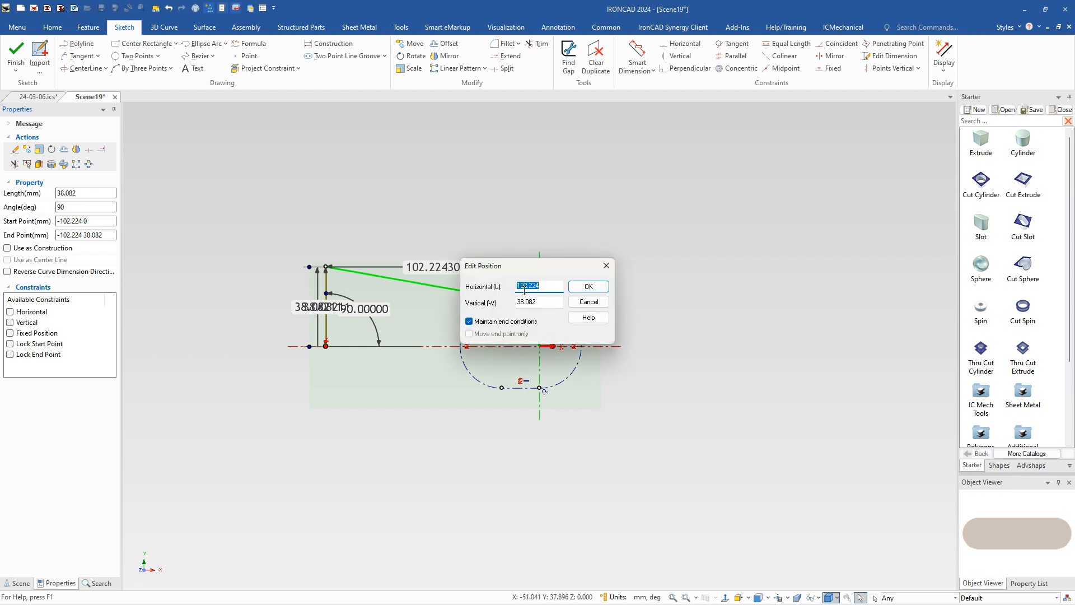
pyautogui.write('1')
pyautogui.moveTo(533, 263); pyautogui.dragTo(543, 417)
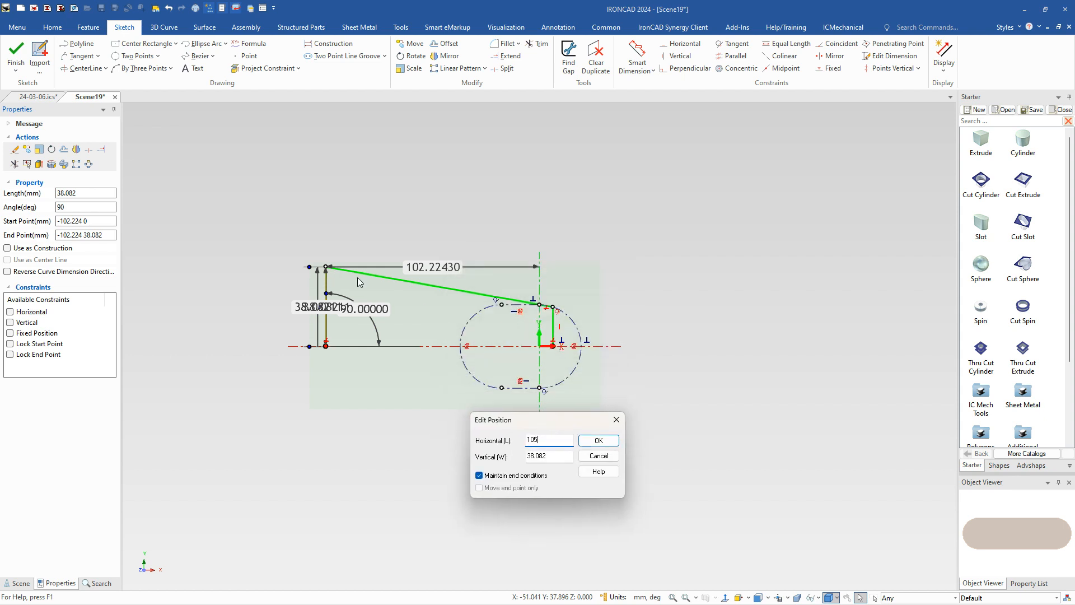
pyautogui.click(599, 440)
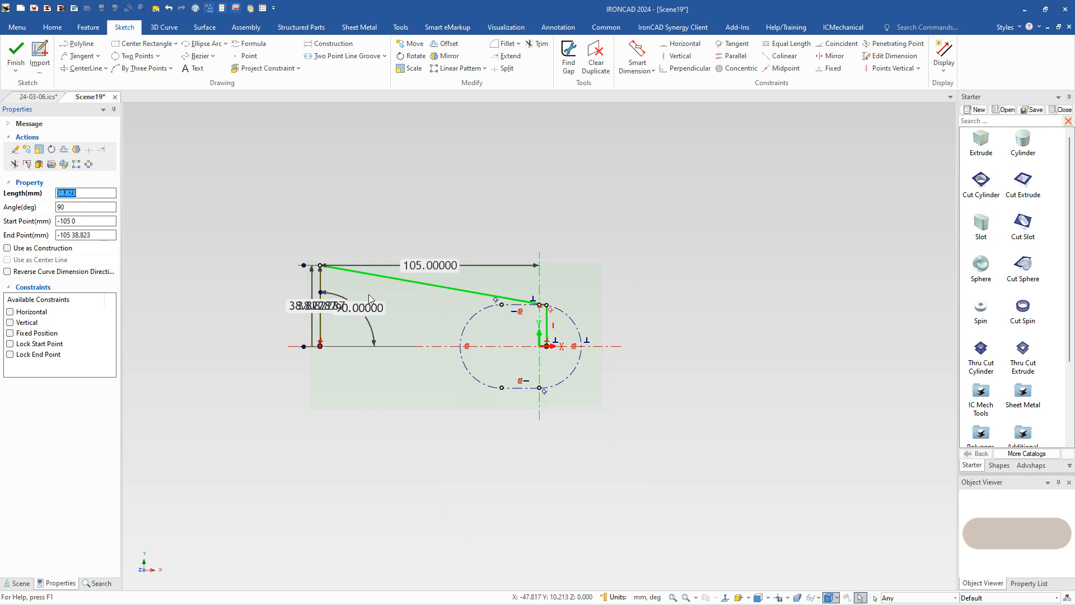
pyautogui.click(397, 279)
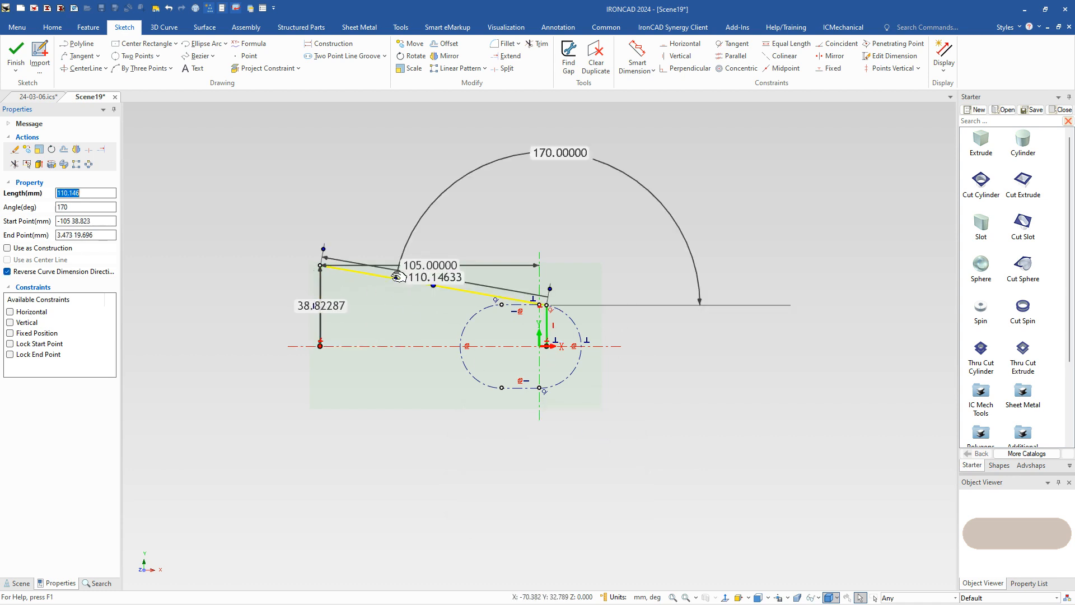
pyautogui.click(653, 404)
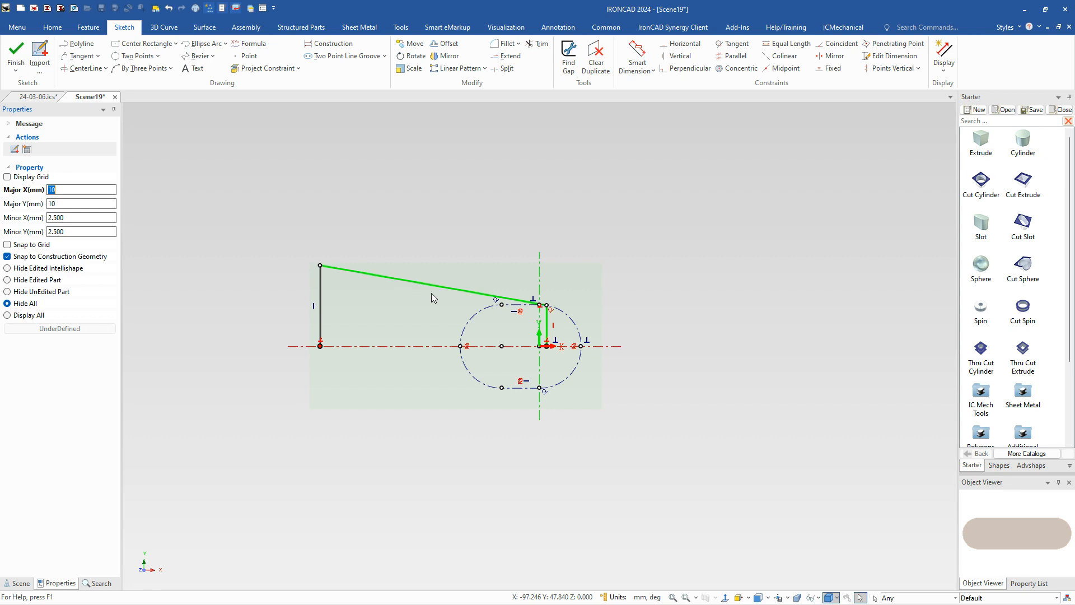
# Step: Mirror a copy of the sloping line about the horizontal axis with the mirror constraint locked
pyautogui.click(446, 55)
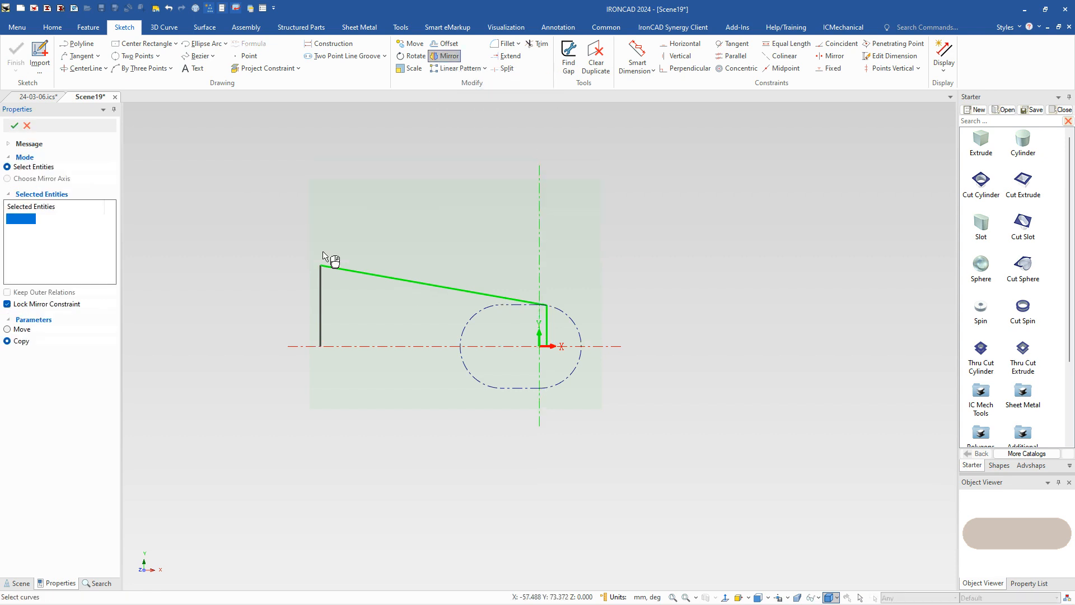
pyautogui.click(361, 273)
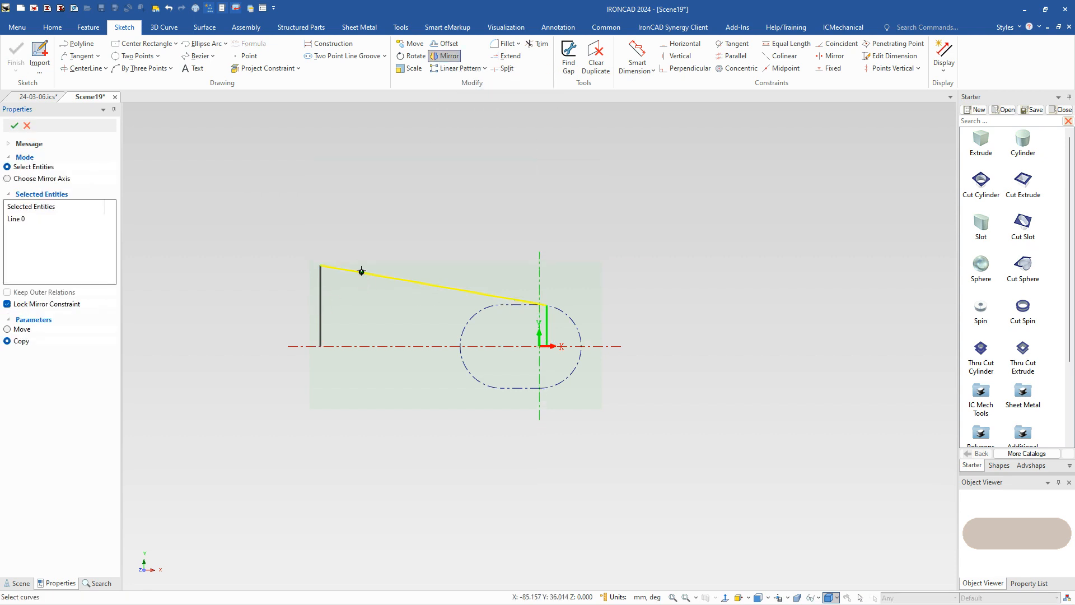
pyautogui.rightClick(365, 343)
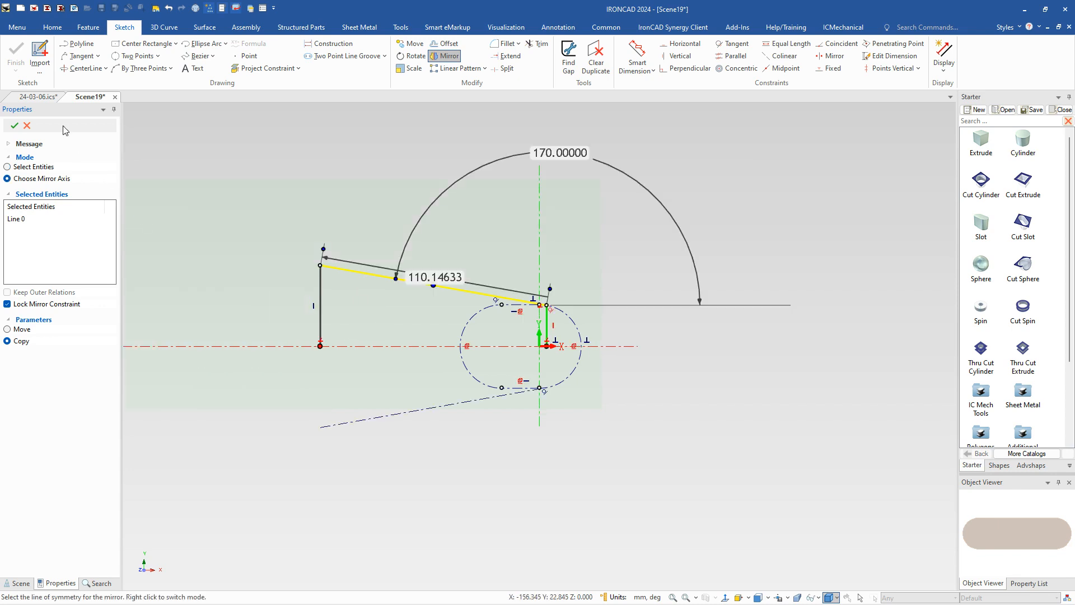
pyautogui.click(15, 125)
pyautogui.click(262, 350)
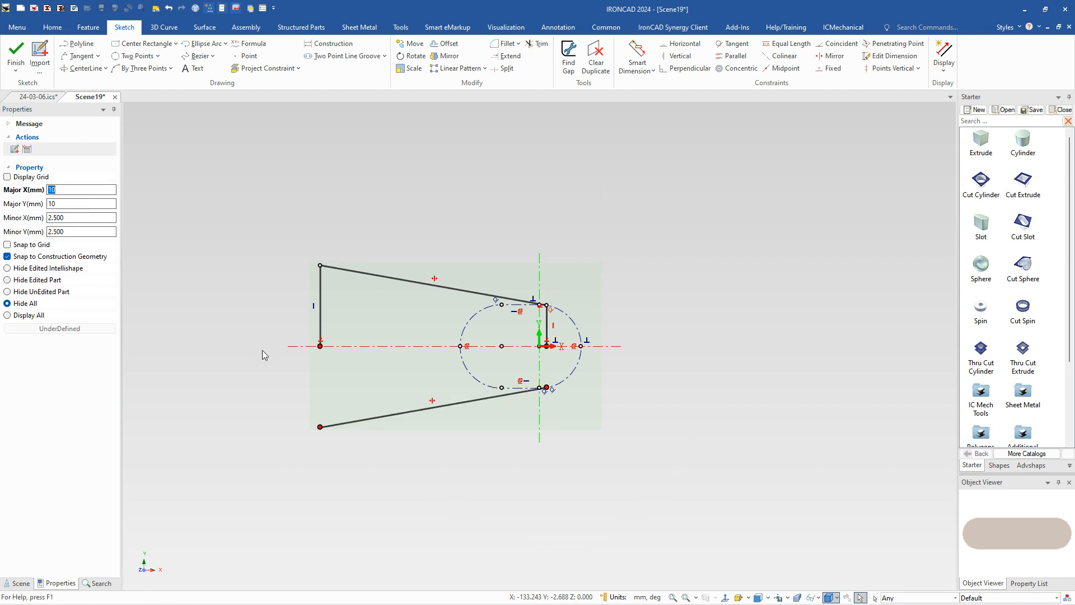
# Step: Extend both vertical lines down to the mirrored sloping line to close the tapered profile
pyautogui.rightClick(266, 359)
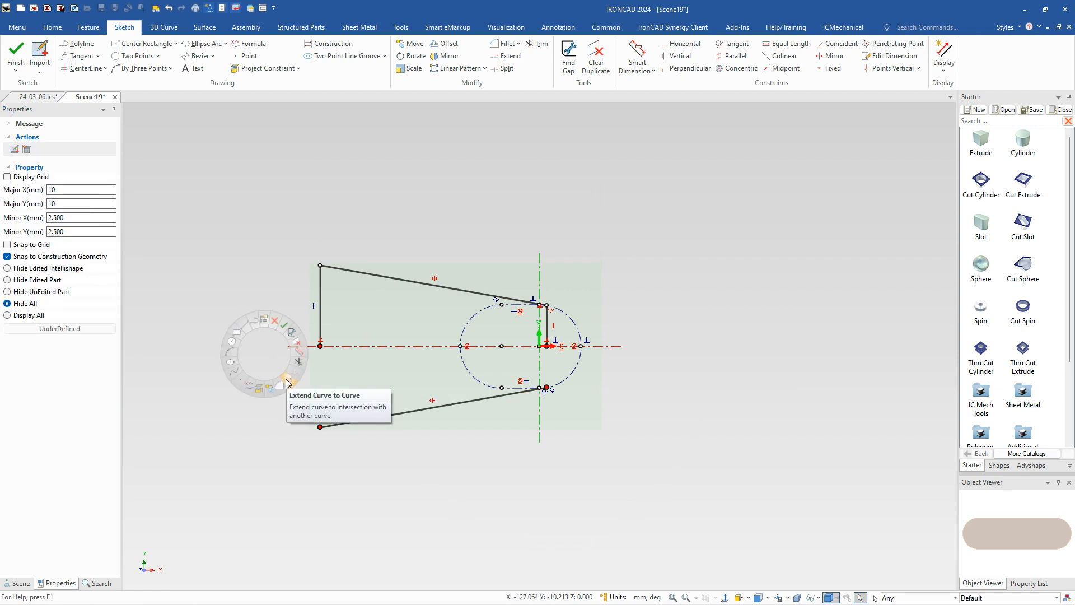
pyautogui.click(287, 383)
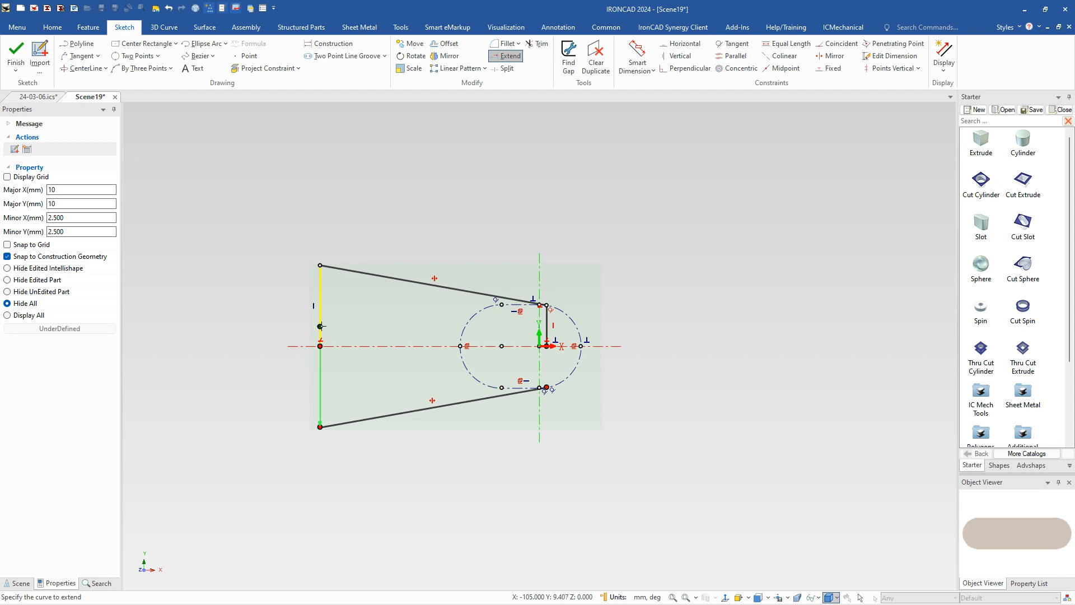
pyautogui.click(321, 326)
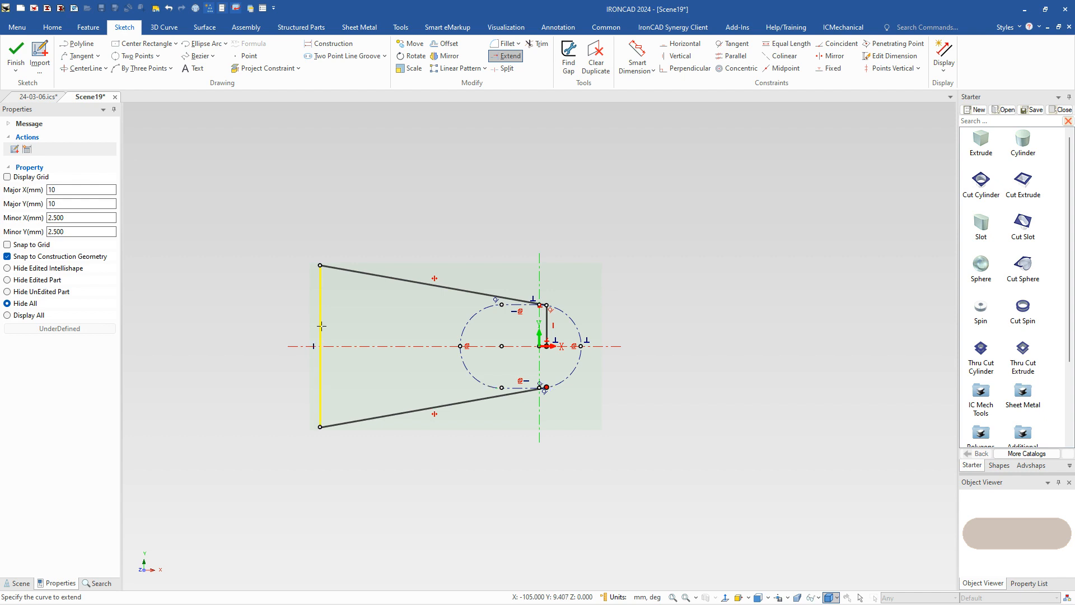
pyautogui.click(547, 327)
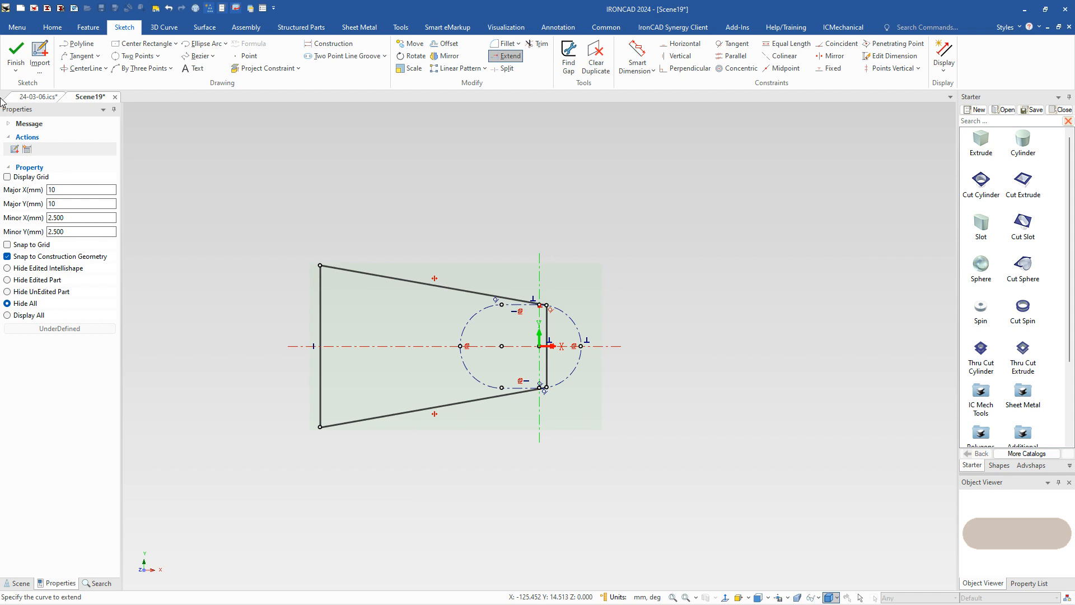
# Step: Finish the sketch and extrude the tapered profile 14 mm in the reversed direction, adding material
pyautogui.click(17, 54)
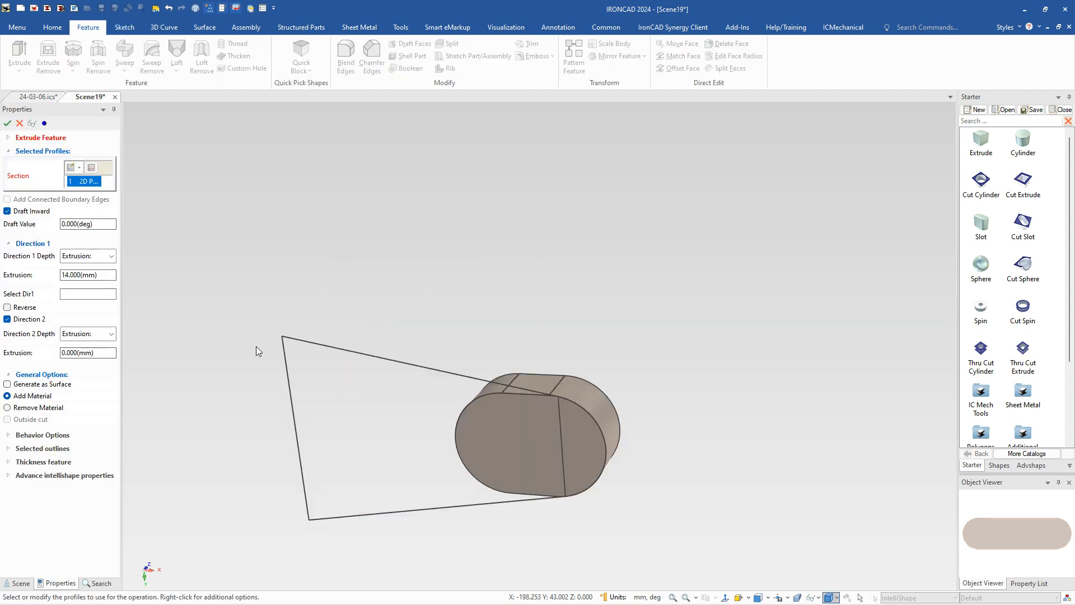
pyautogui.click(7, 307)
pyautogui.click(67, 275)
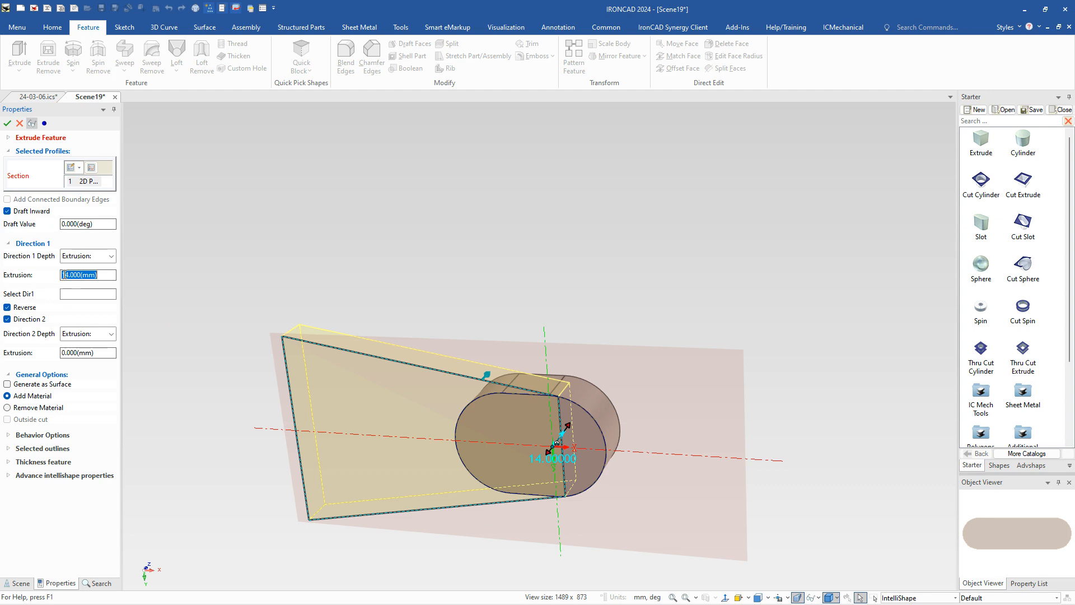
pyautogui.click(7, 123)
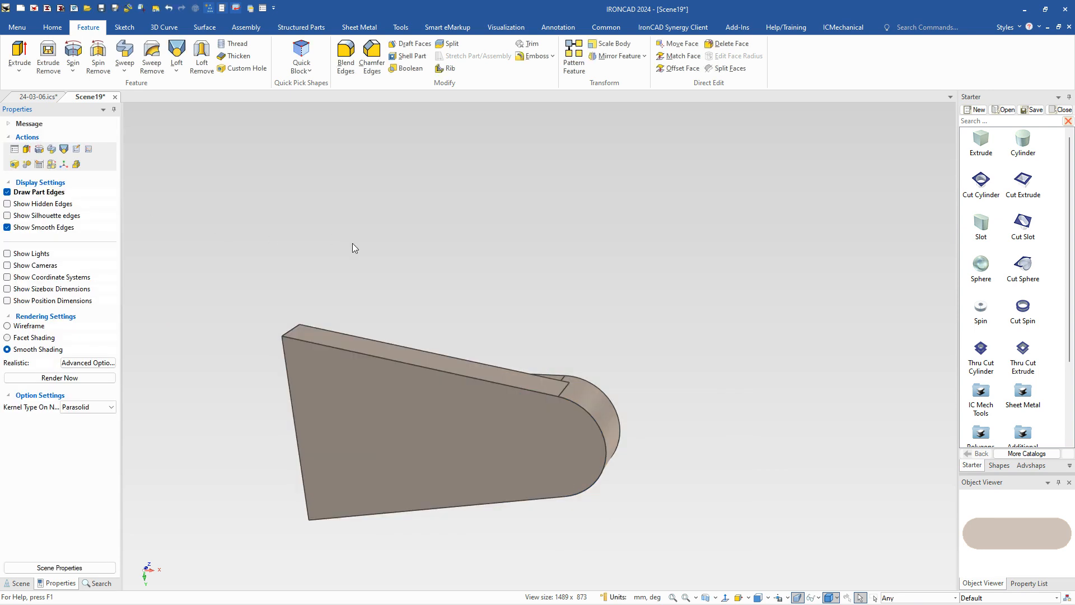
# Step: Place a catalog block on the tapered plate at the midpoint of its wide end's upper edge
pyautogui.moveTo(398, 299); pyautogui.dragTo(499, 219, button='middle')
pyautogui.scroll(2, 500, 266)
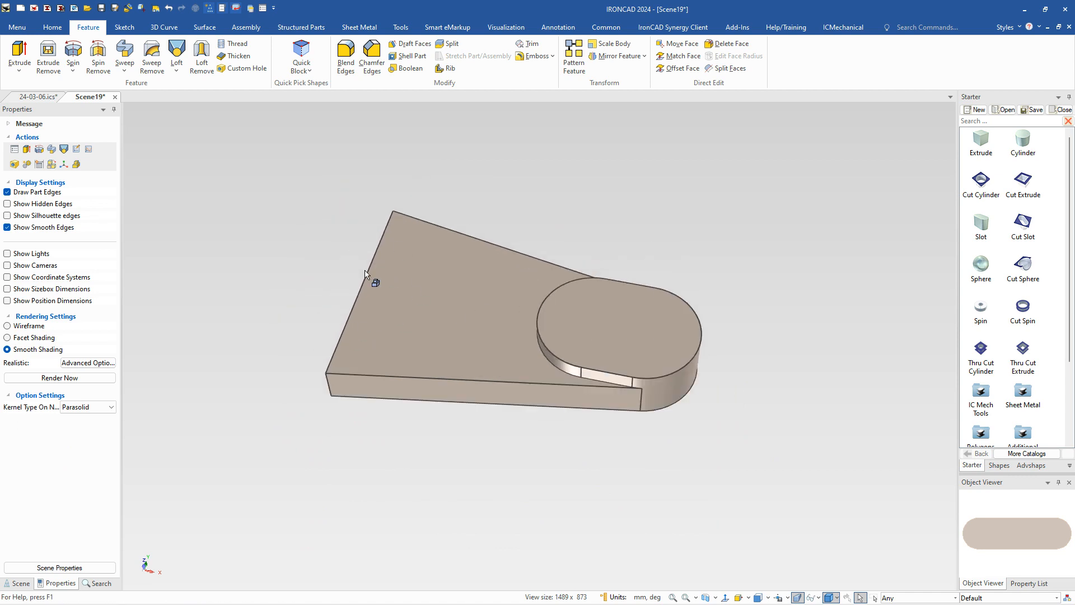
pyautogui.moveTo(979, 147); pyautogui.dragTo(447, 372)
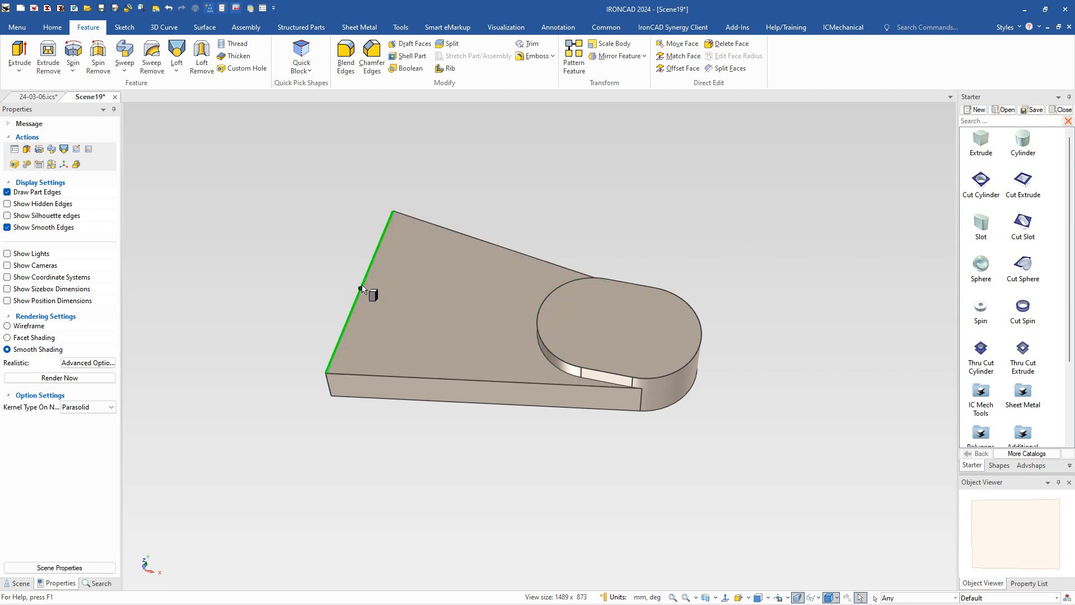
pyautogui.moveTo(360, 289); pyautogui.dragTo(360, 291)
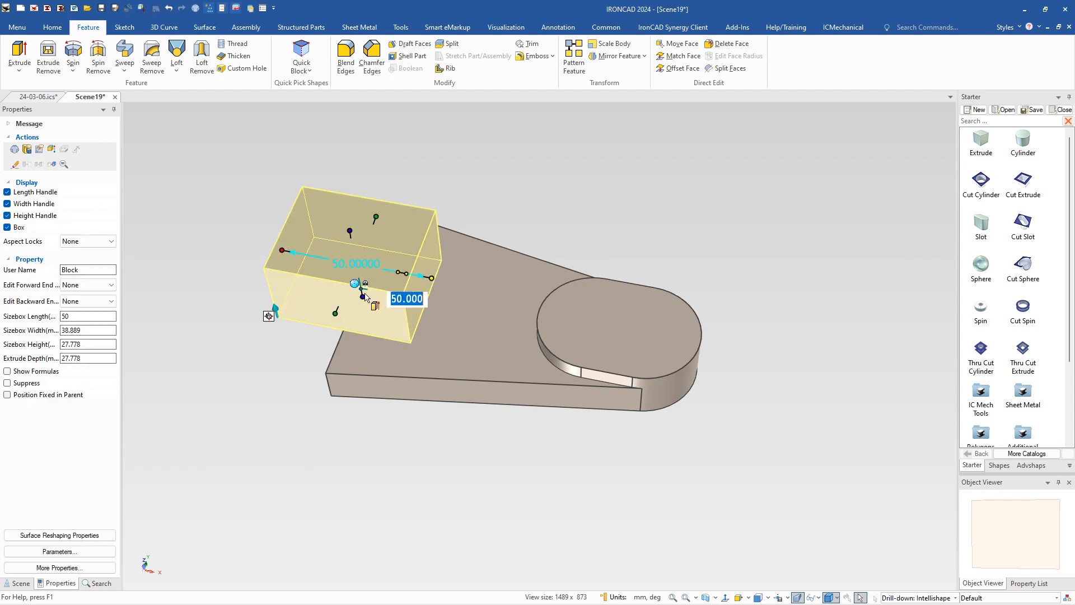
# Step: Resize the block to a 25 mm length starting at the plate's wide end and set its width to 62 mm
pyautogui.moveTo(287, 245)
pyautogui.moveTo(287, 245); pyautogui.dragTo(370, 343)
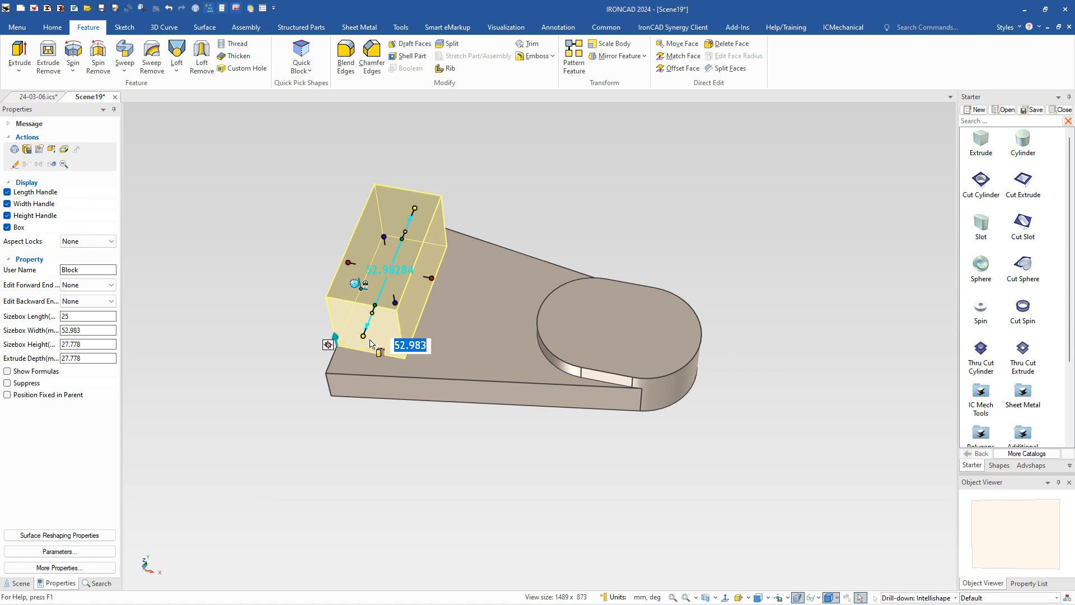
pyautogui.write('6')
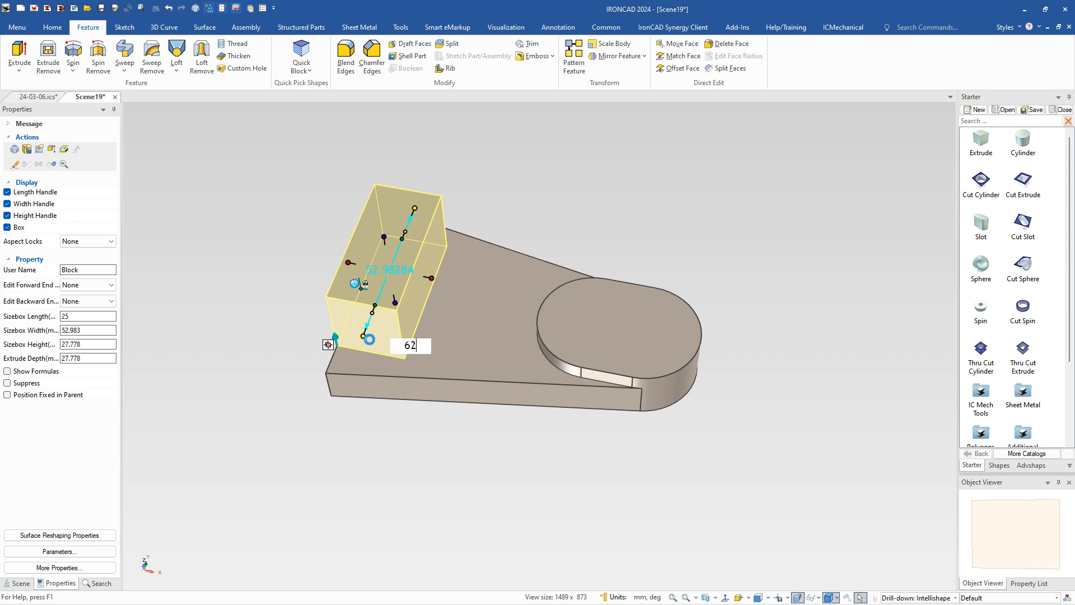
pyautogui.write('2')
pyautogui.press('Return')
# Step: Stretch the block's inner face toward the slot boss to a length of about 48 mm
pyautogui.moveTo(434, 276); pyautogui.dragTo(496, 299)
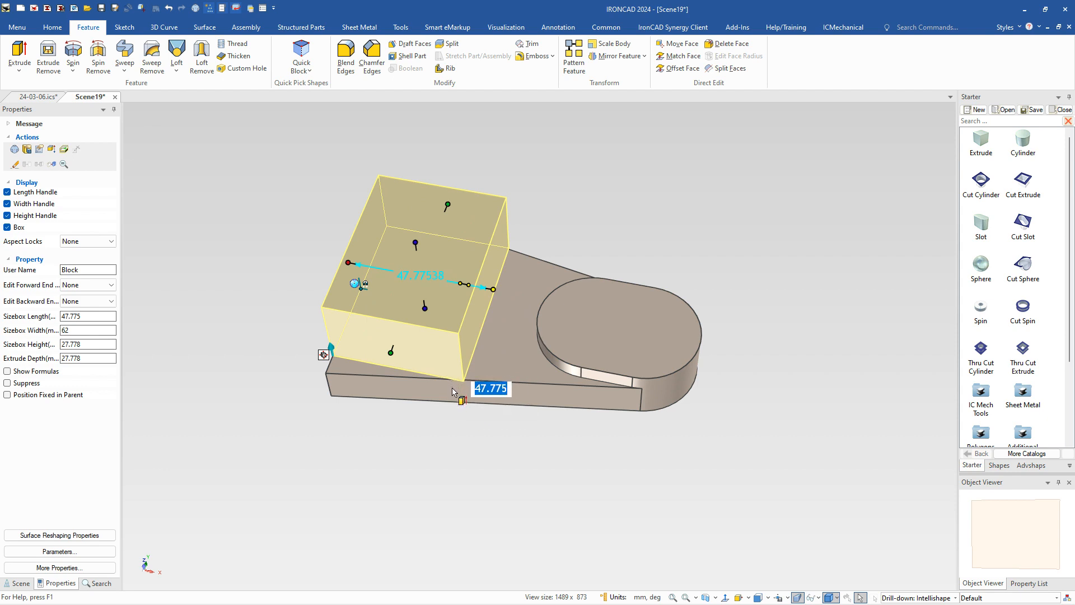
pyautogui.click(460, 450)
pyautogui.scroll(5, 457, 398)
pyautogui.moveTo(482, 379)
pyautogui.mouseDown(button='middle')
pyautogui.moveTo(478, 346)
pyautogui.moveTo(531, 135)
pyautogui.moveTo(490, 377)
pyautogui.mouseUp(button='middle')
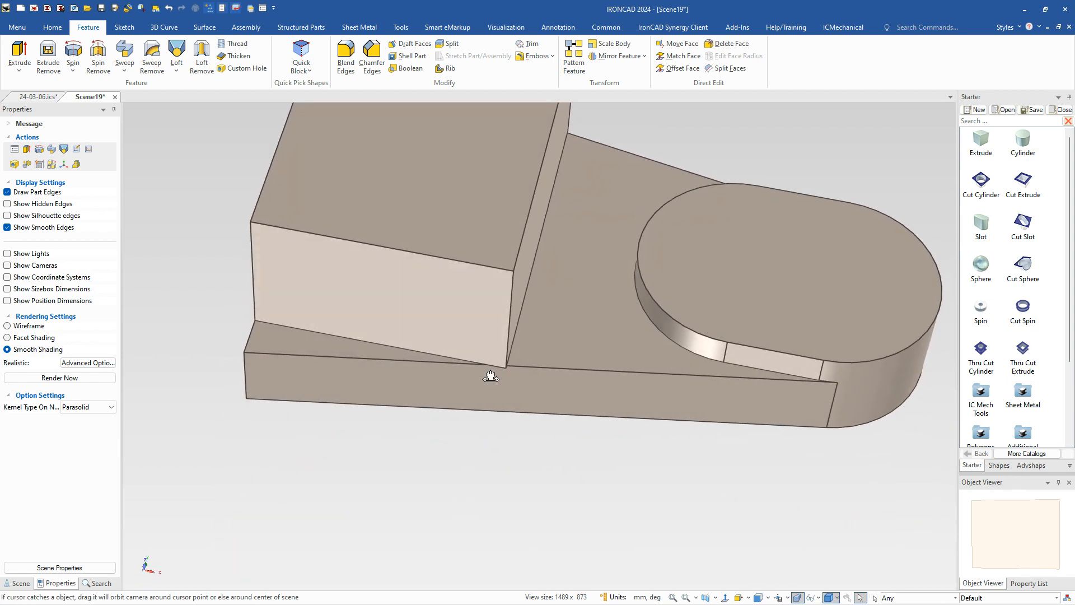
# Step: Shorten the block's length to about 44.37 mm, aligning its lower inner corner with the tapered plate's upper side edge
pyautogui.scroll(6, 516, 355)
pyautogui.scroll(-5, 583, 207)
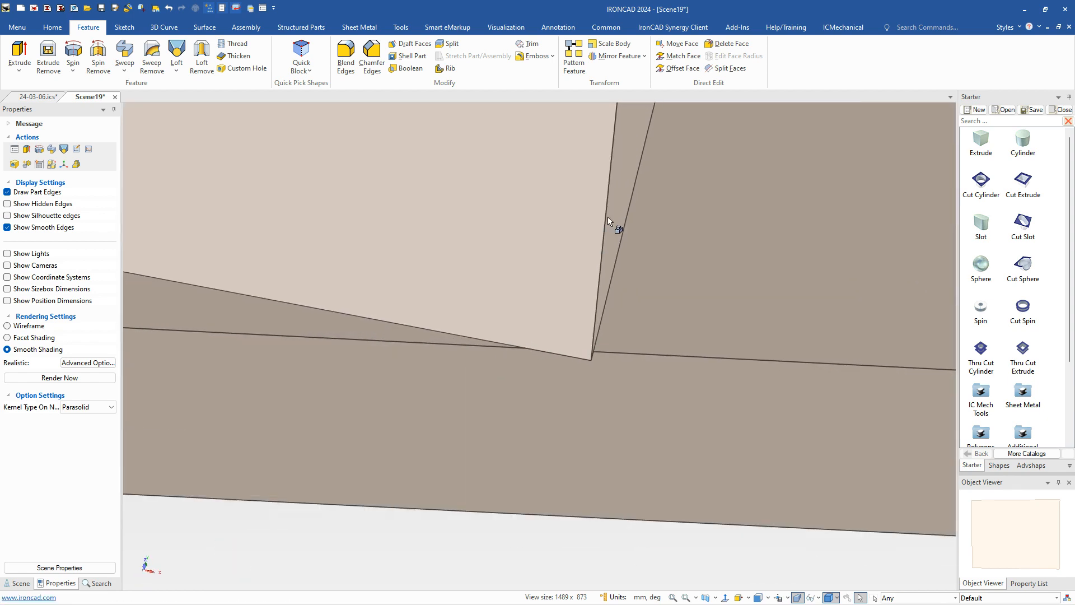
pyautogui.click(583, 205)
pyautogui.click(581, 202)
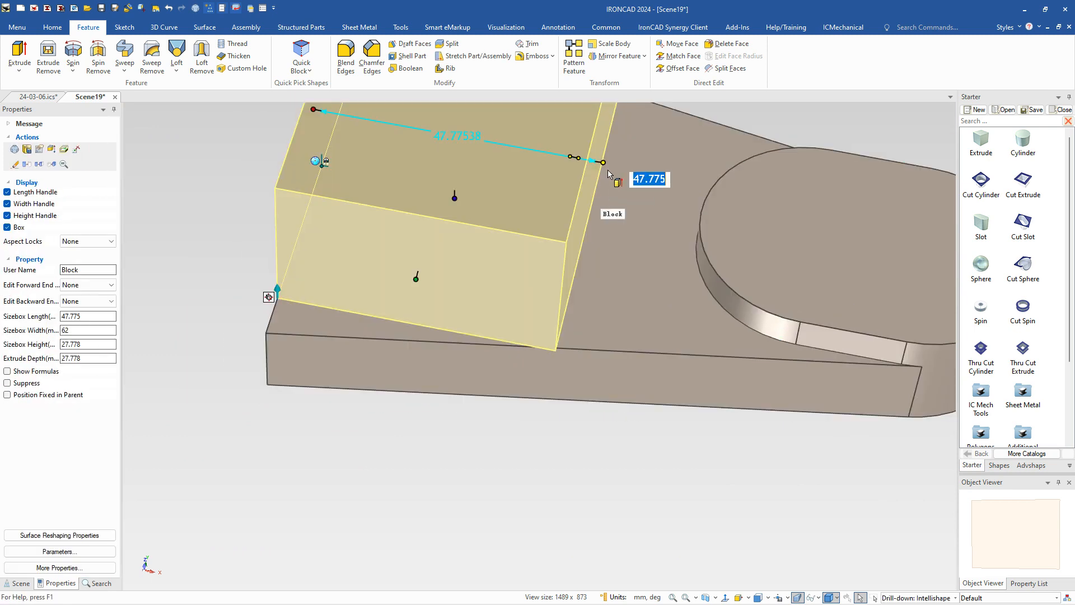
pyautogui.moveTo(538, 346); pyautogui.dragTo(536, 346)
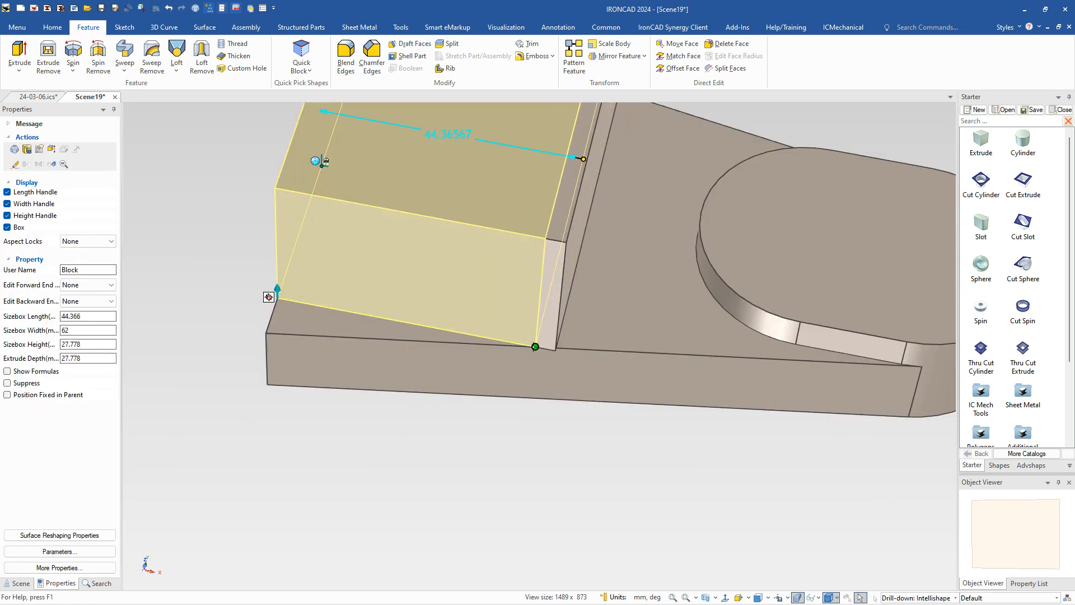
pyautogui.click(548, 432)
# Step: Examine how the block's lower inner corner meets the tapered plate's upper side edge
pyautogui.scroll(6, 556, 391)
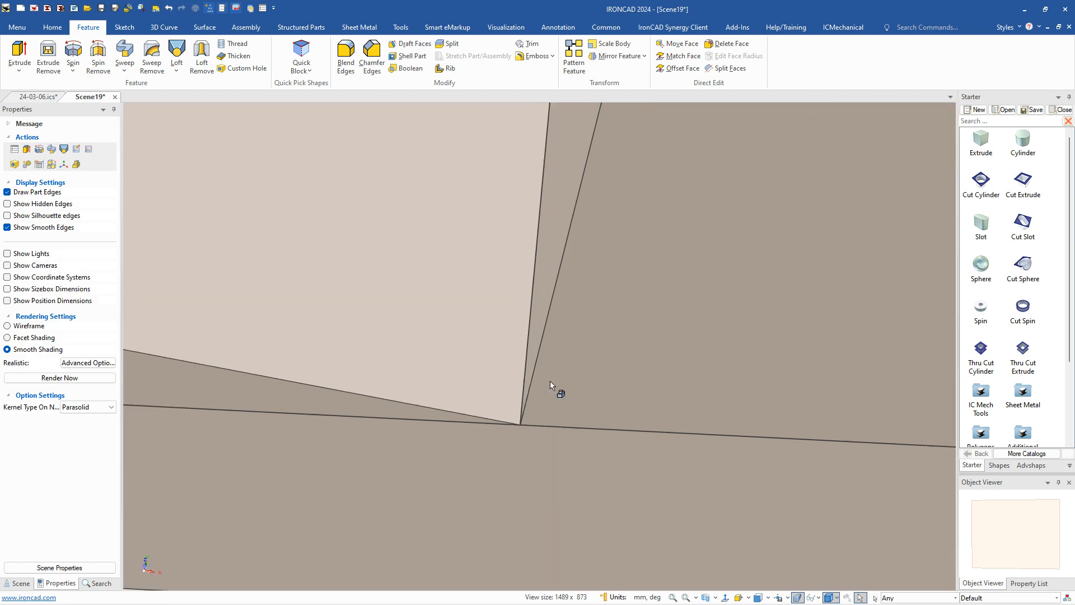
pyautogui.scroll(-3, 482, 413)
pyautogui.scroll(5, 481, 425)
pyautogui.scroll(-5, 528, 263)
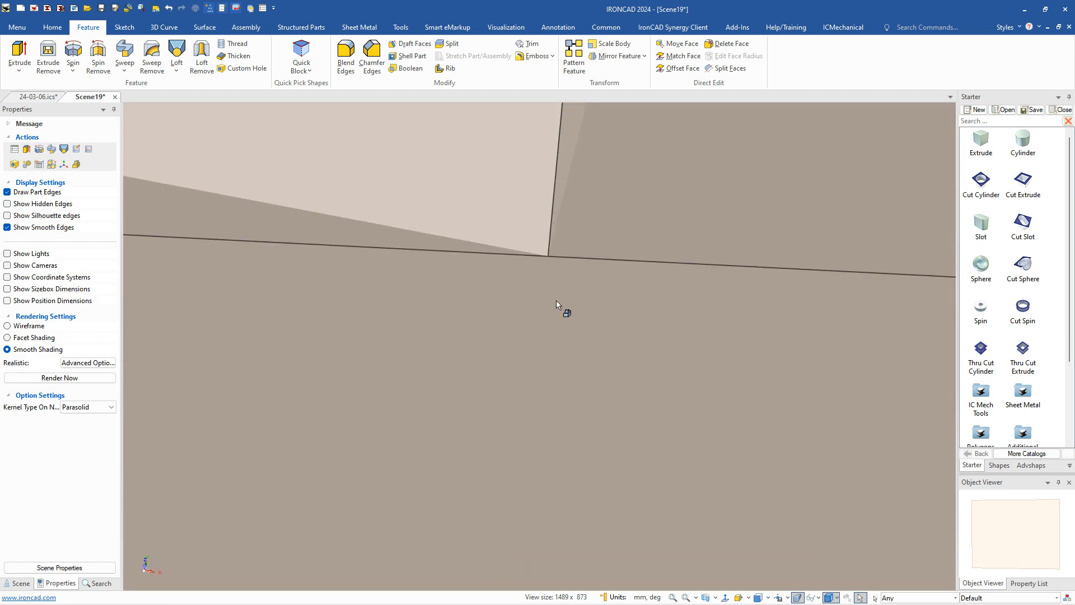
pyautogui.scroll(3, 554, 273)
pyautogui.scroll(-2, 553, 272)
pyautogui.moveTo(543, 330)
pyautogui.mouseDown(button='middle')
pyautogui.moveTo(532, 411)
pyautogui.moveTo(551, 330)
pyautogui.mouseUp(button='middle')
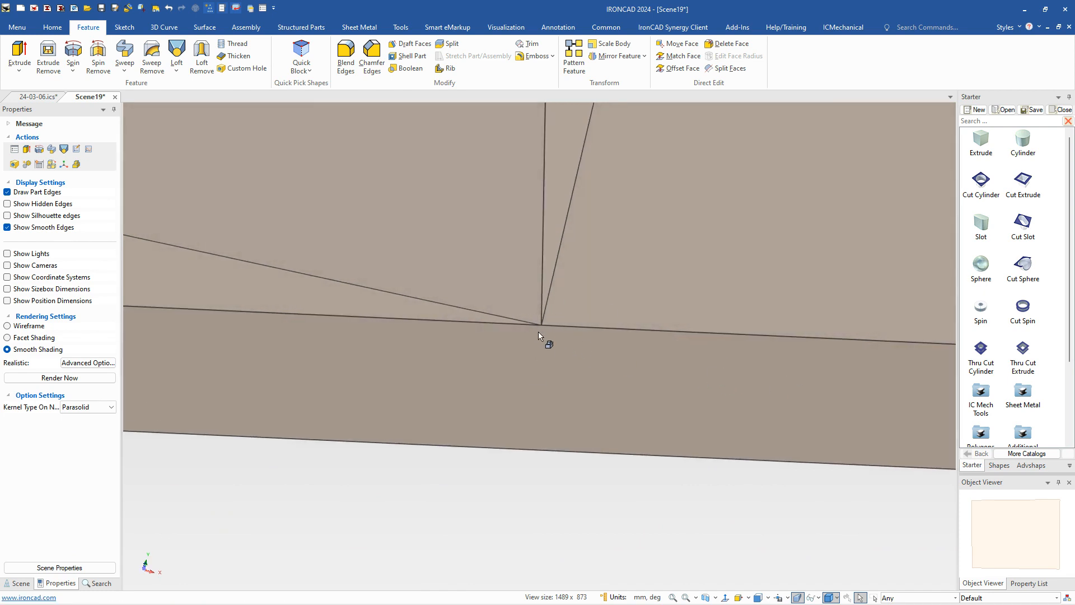
pyautogui.scroll(-6, 552, 336)
pyautogui.moveTo(543, 341); pyautogui.dragTo(511, 292, button='middle')
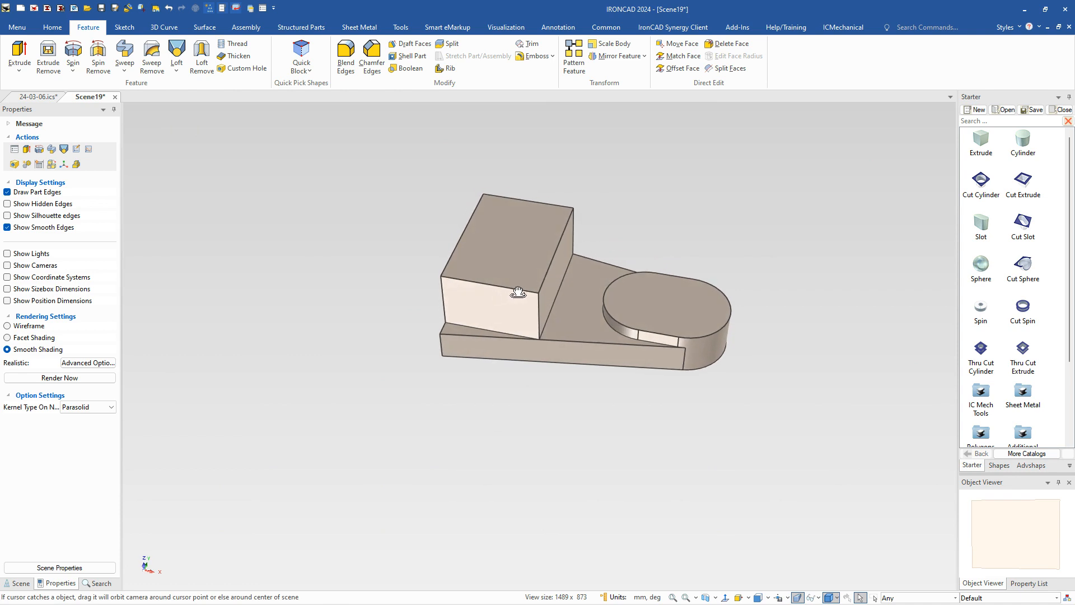
pyautogui.scroll(3, 524, 289)
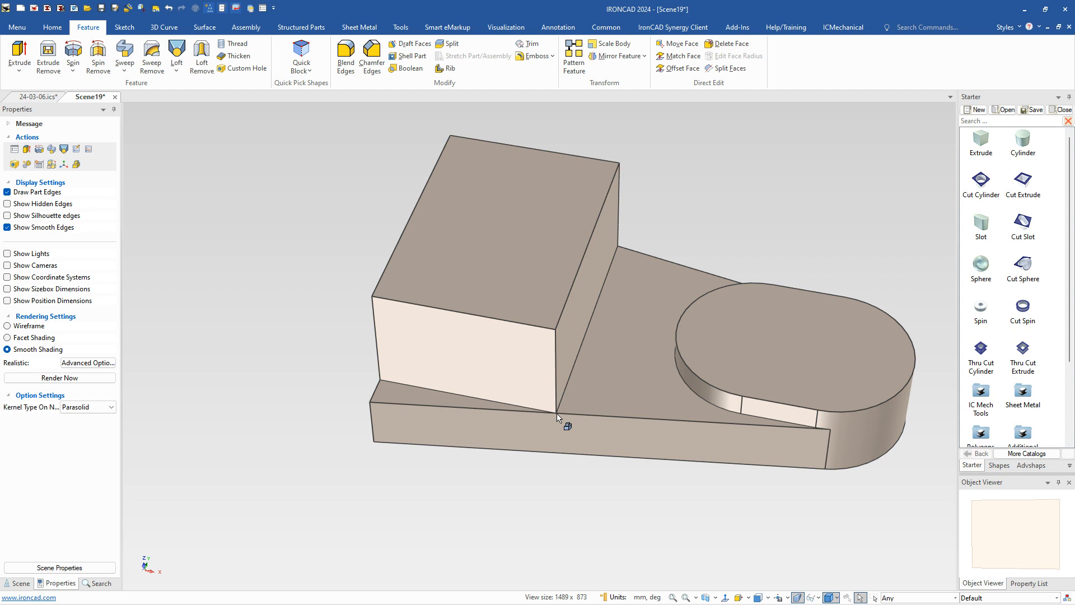
pyautogui.doubleClick(555, 384)
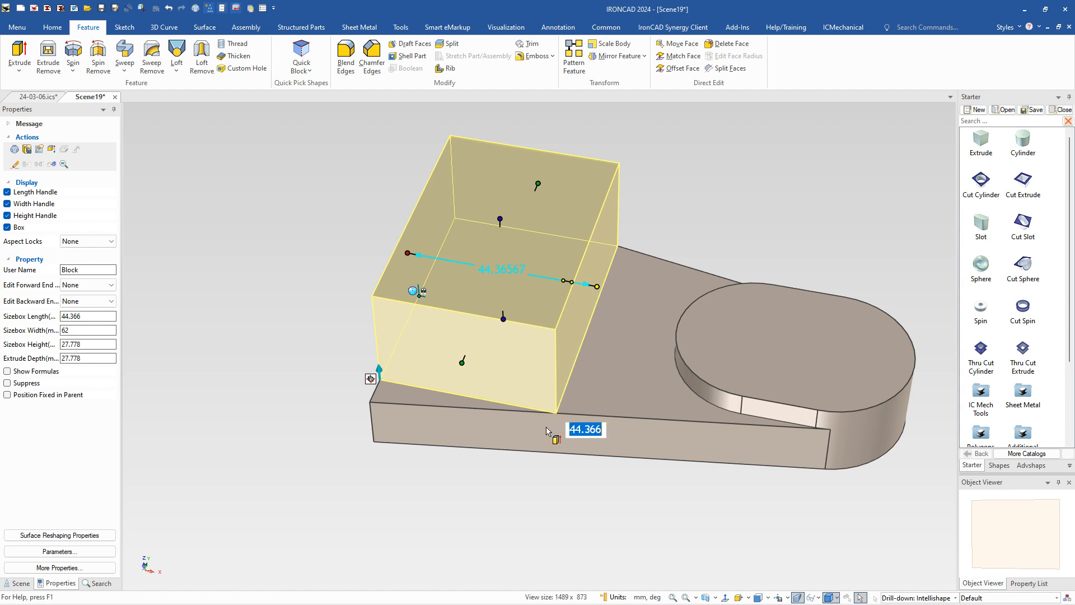
pyautogui.click(522, 463)
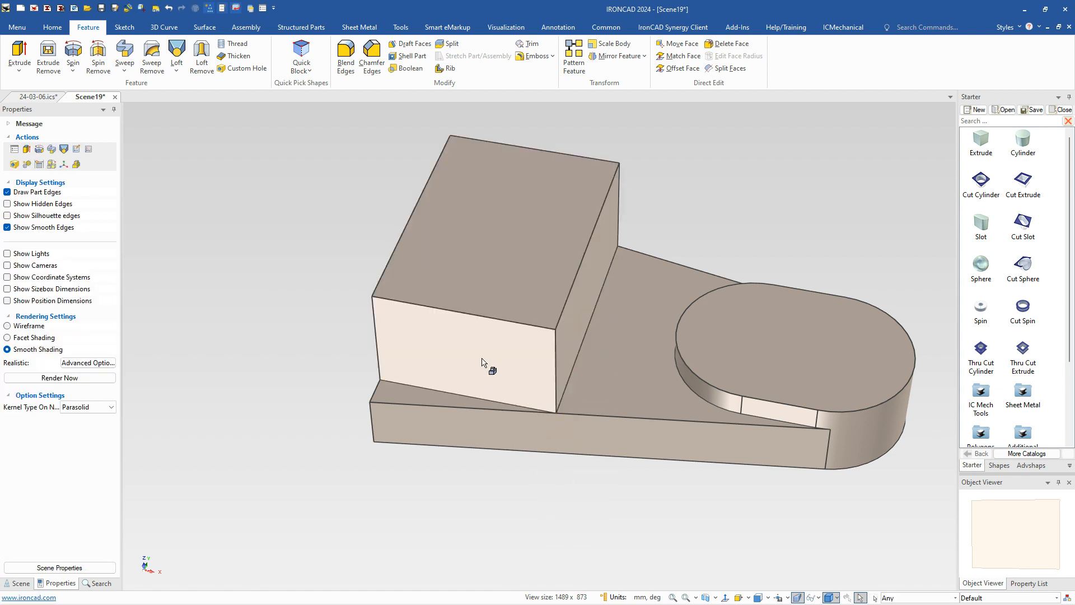
# Step: Edit the block's top face distance from the plate's bottom edge so the block is 43 mm high
pyautogui.click(482, 313)
pyautogui.click(482, 312)
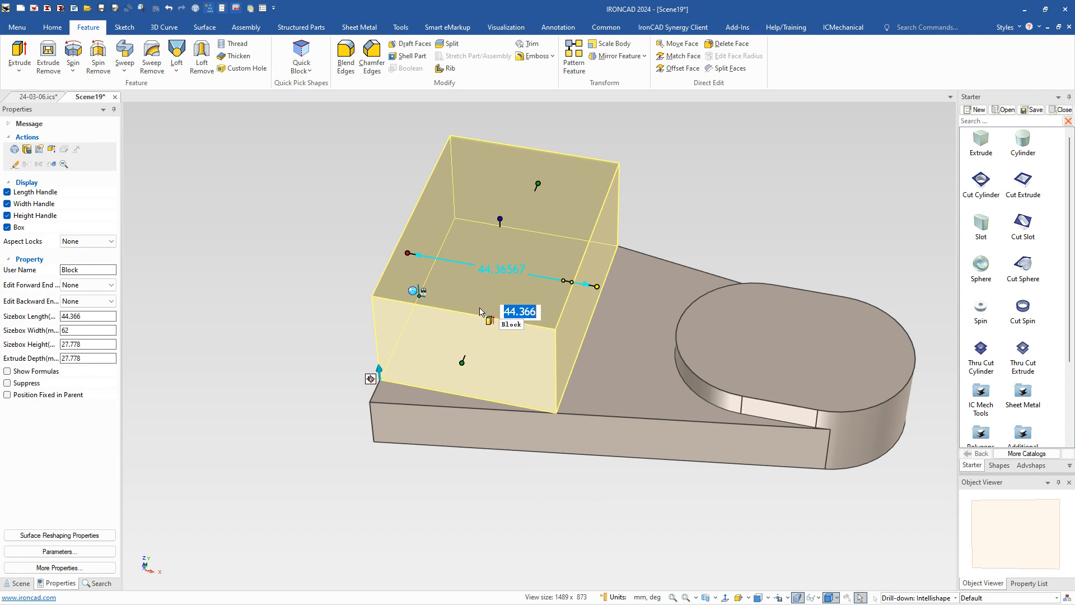
pyautogui.rightClick(499, 220)
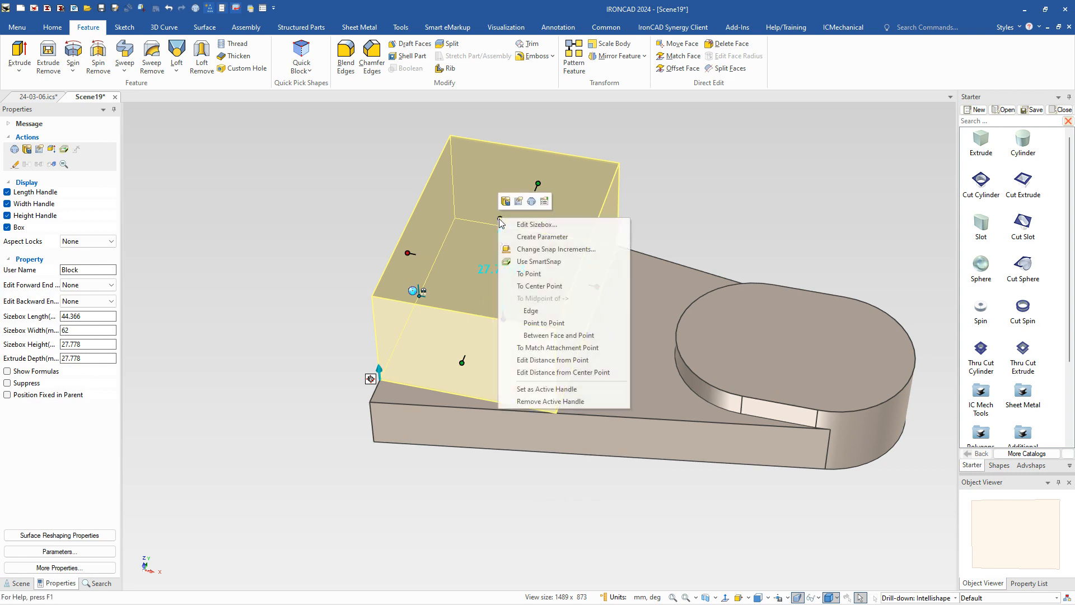
pyautogui.click(581, 361)
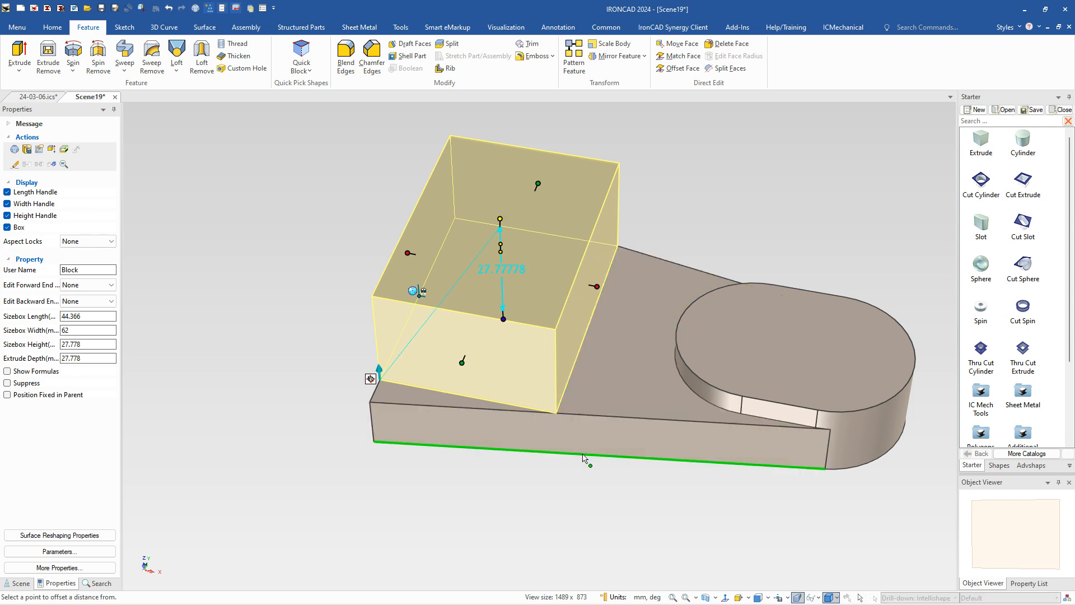
pyautogui.click(583, 456)
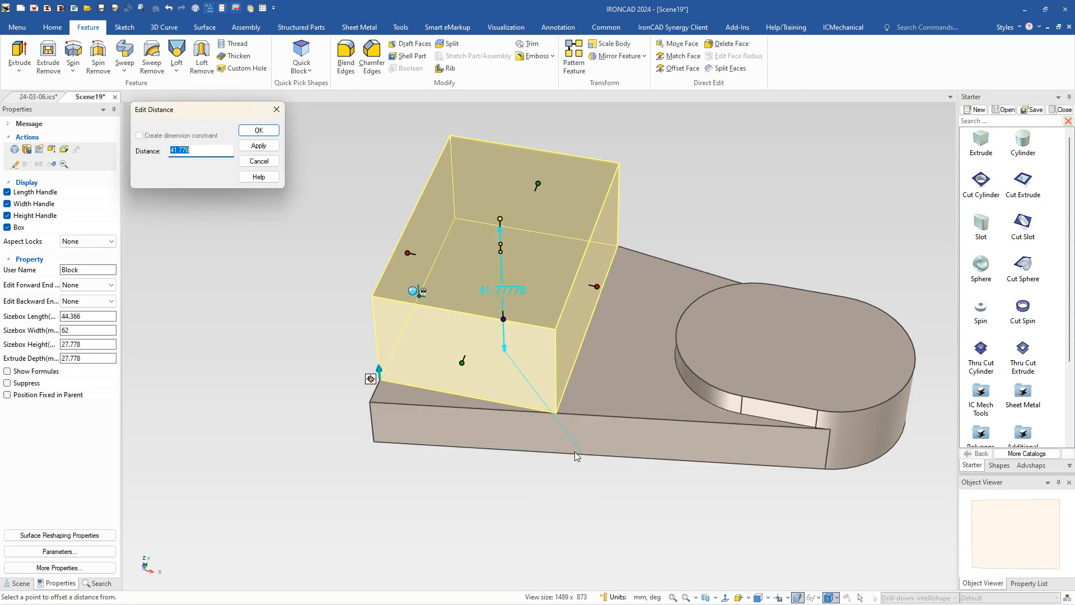
pyautogui.press('Return')
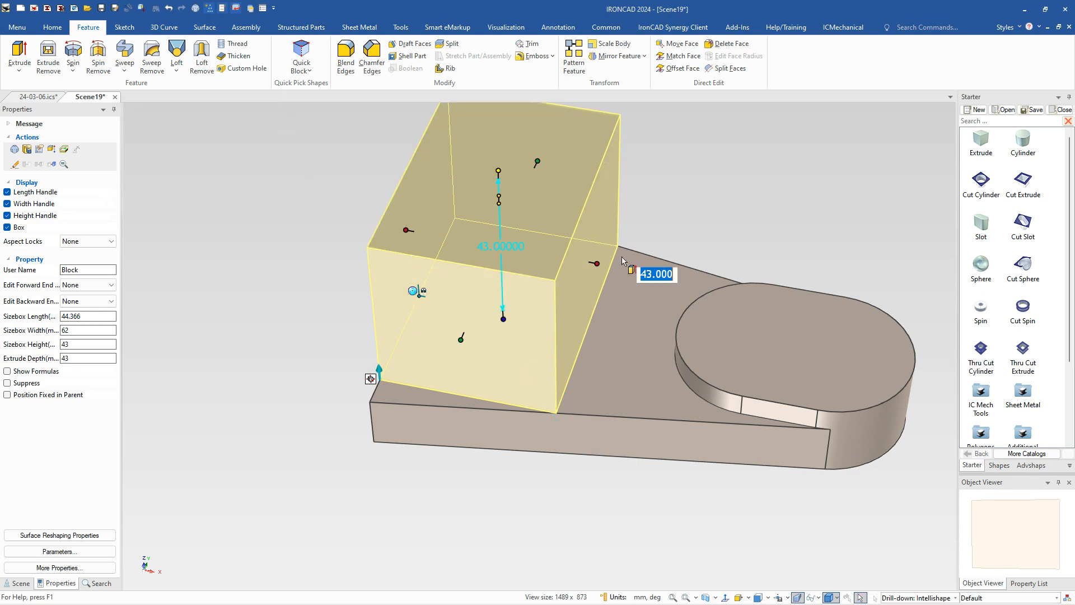
pyautogui.click(649, 202)
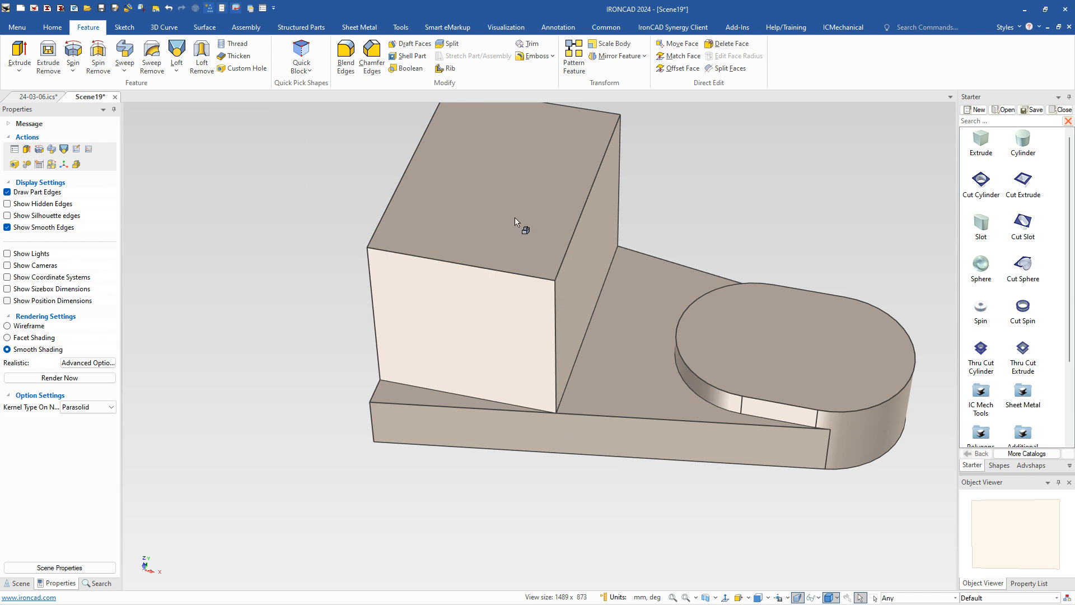
# Step: Draft the block's two long side faces by 15 degrees, using the plate's top face as the neutral plane
pyautogui.click(410, 43)
pyautogui.click(619, 340)
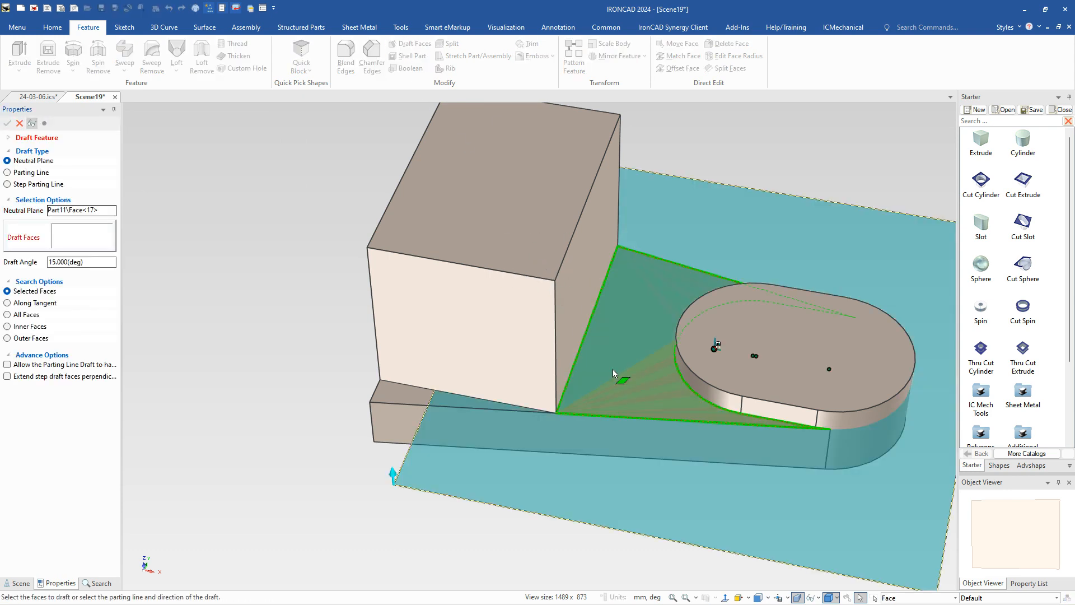
pyautogui.click(500, 346)
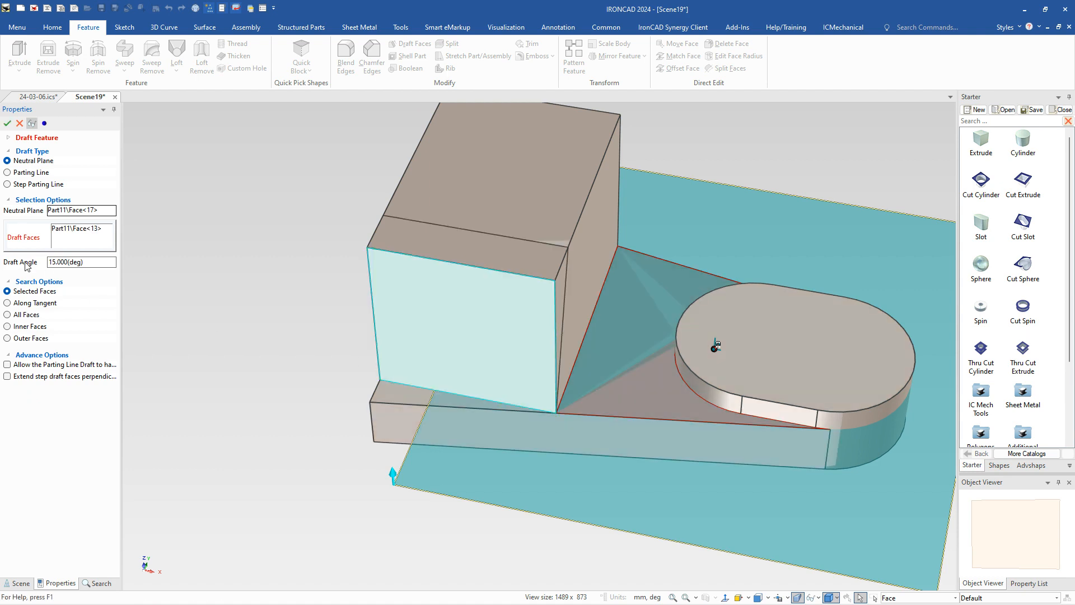
pyautogui.click(554, 179)
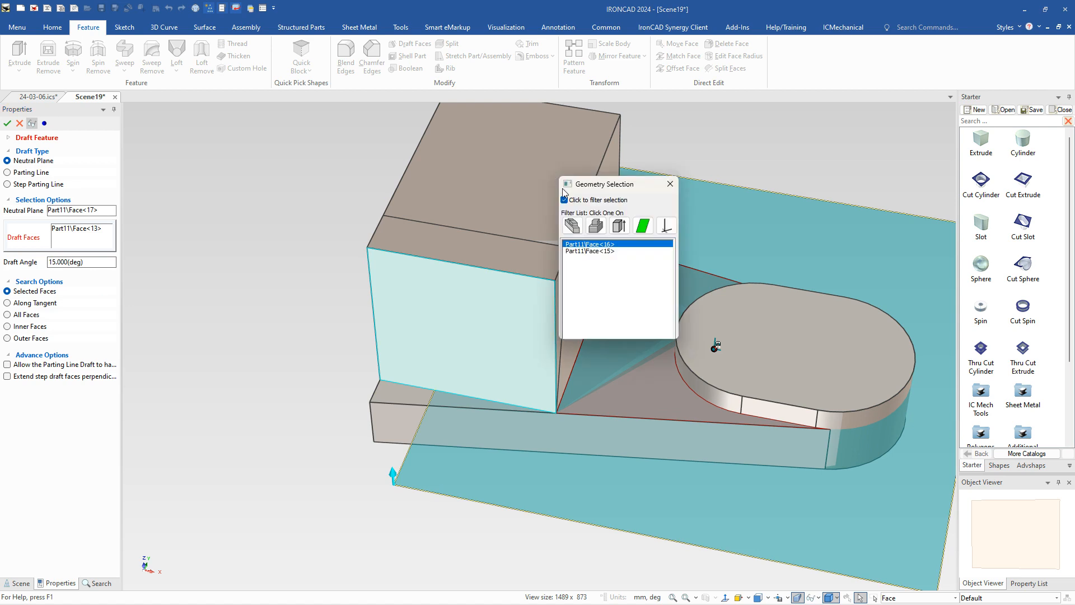
pyautogui.click(577, 252)
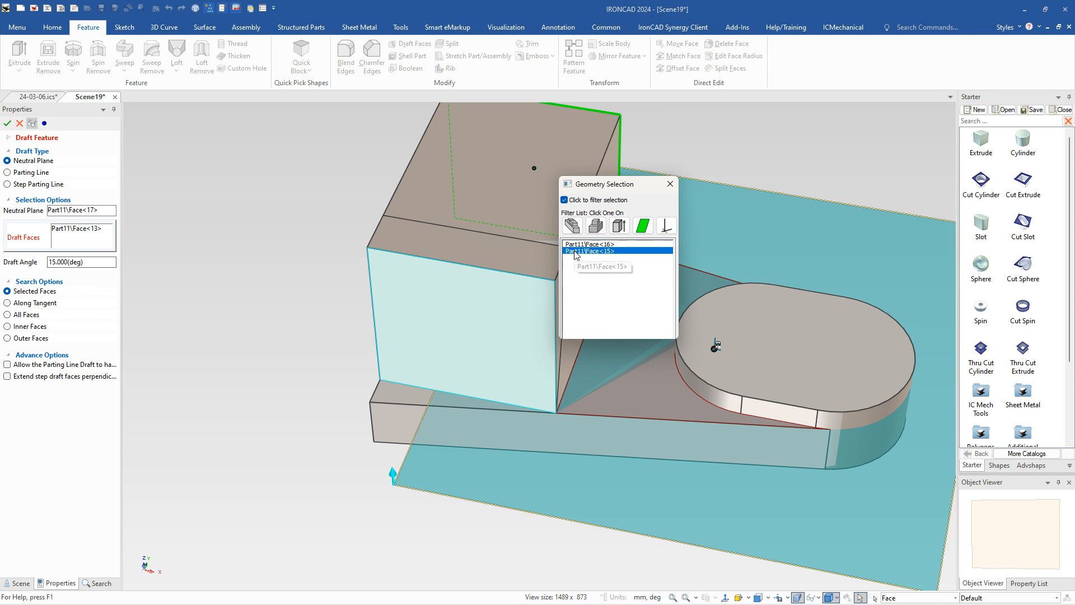
pyautogui.click(576, 252)
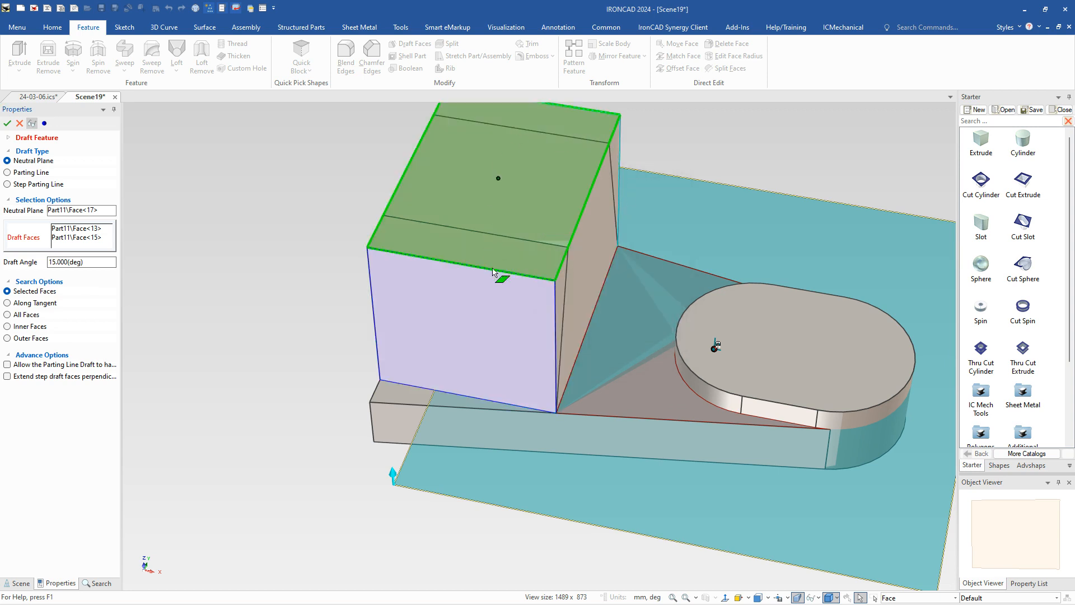
pyautogui.click(7, 123)
# Step: Trim the plate's strips projecting beyond the block so both sides are flush with the block's base
pyautogui.moveTo(595, 439); pyautogui.dragTo(455, 384, button='middle')
pyautogui.click(448, 380)
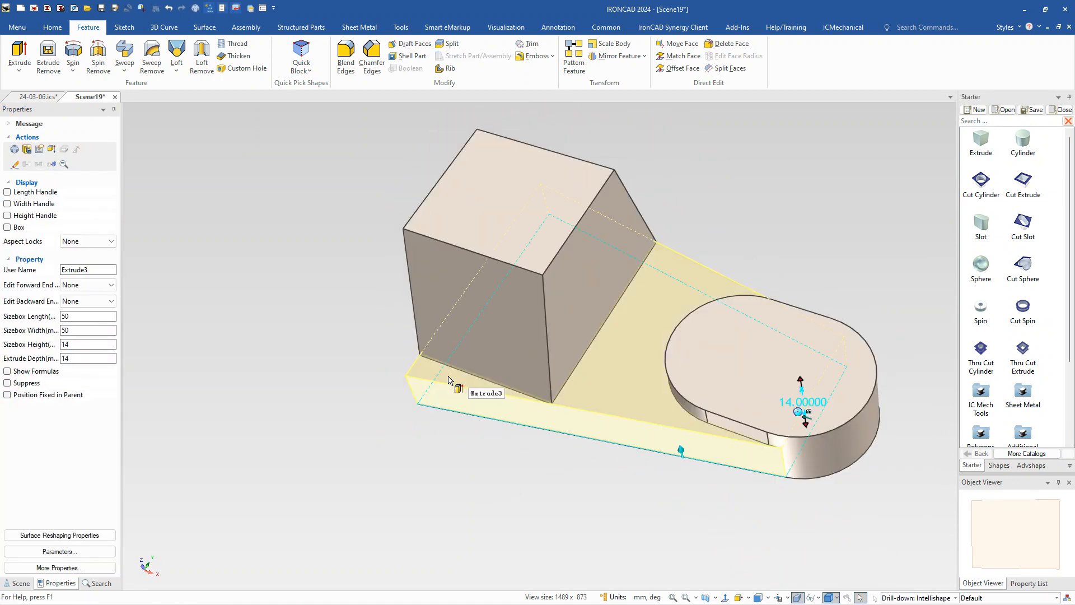
pyautogui.click(476, 384)
pyautogui.moveTo(479, 386); pyautogui.dragTo(504, 475)
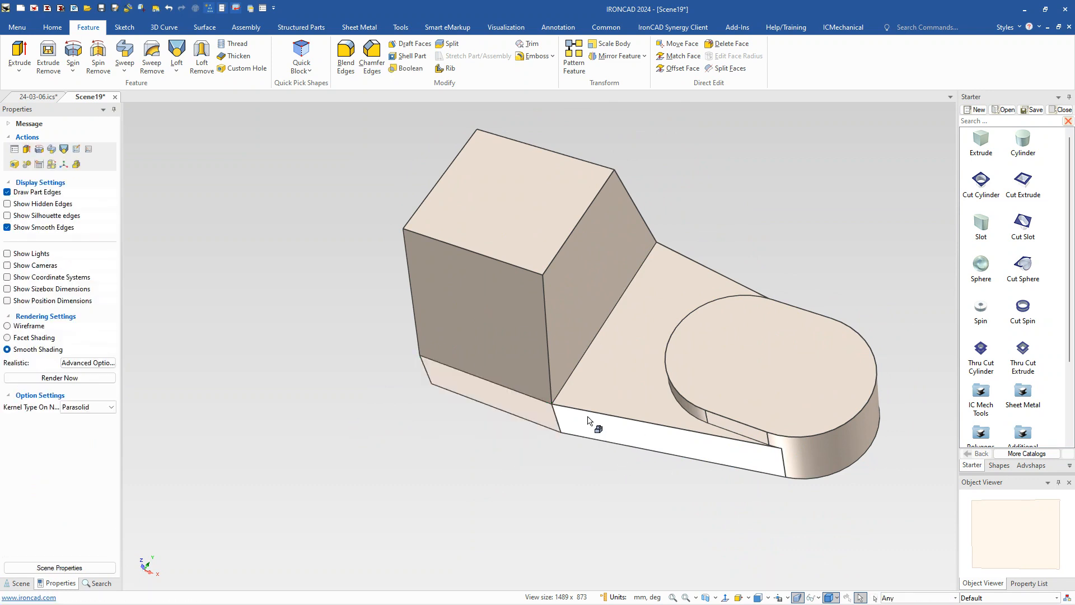
pyautogui.moveTo(536, 451); pyautogui.dragTo(663, 196, button='middle')
pyautogui.click(666, 151)
pyautogui.click(663, 145)
pyautogui.click(663, 146)
pyautogui.moveTo(676, 146); pyautogui.dragTo(808, 216)
pyautogui.click(855, 222)
# Step: Place a catalog H Block cut at the midpoint of the wide end's bottom edge and reduce its length to 12.7 mm
pyautogui.moveTo(549, 417); pyautogui.dragTo(413, 257, button='middle')
pyautogui.moveTo(449, 312); pyautogui.dragTo(657, 344, button='middle')
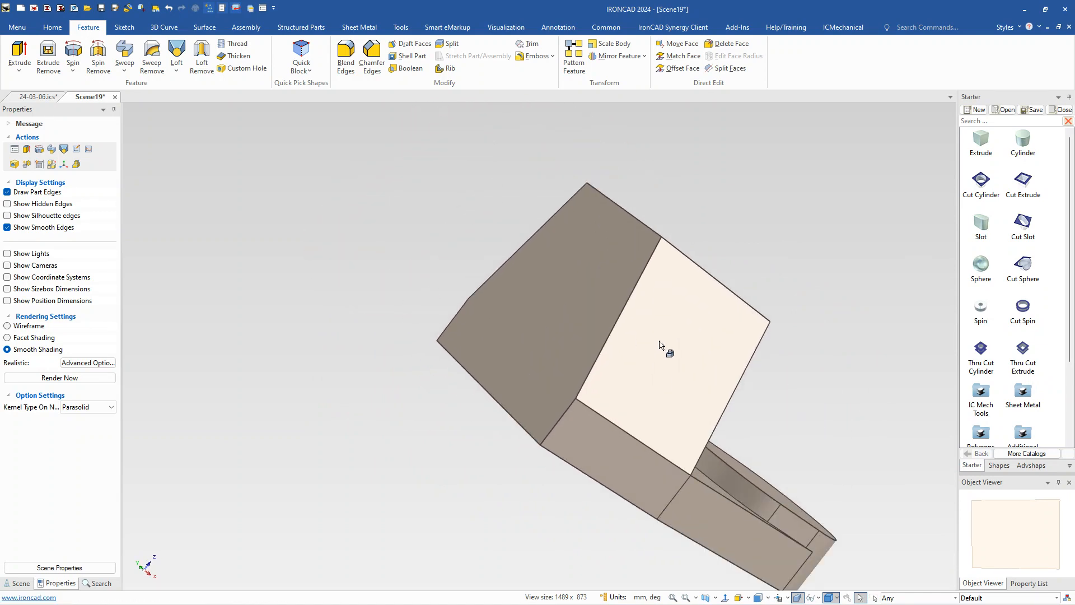
pyautogui.moveTo(657, 422); pyautogui.dragTo(739, 289, button='middle')
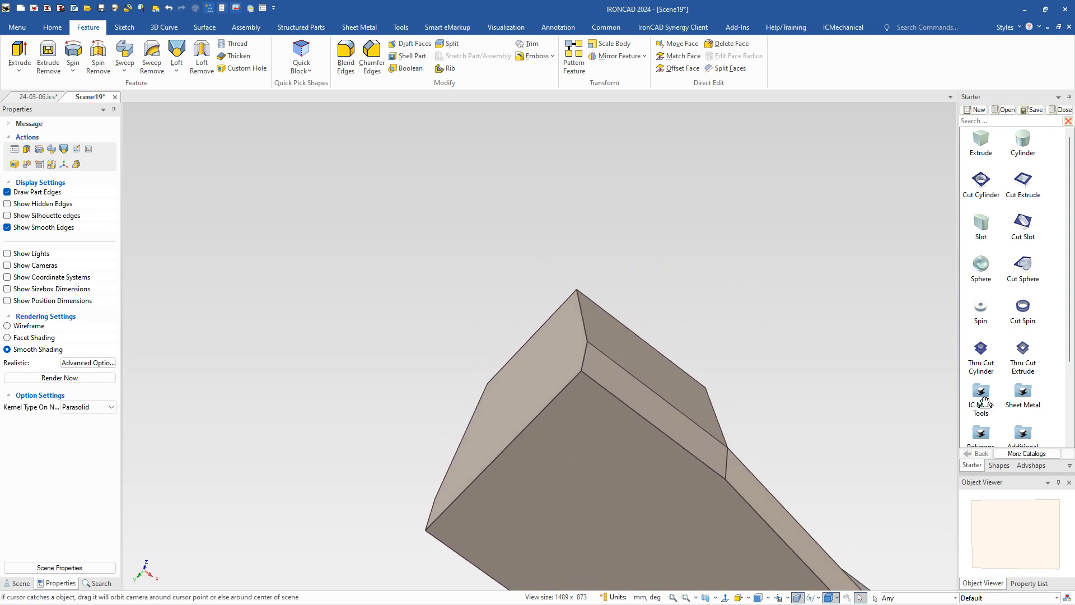
pyautogui.click(556, 446)
pyautogui.click(499, 453)
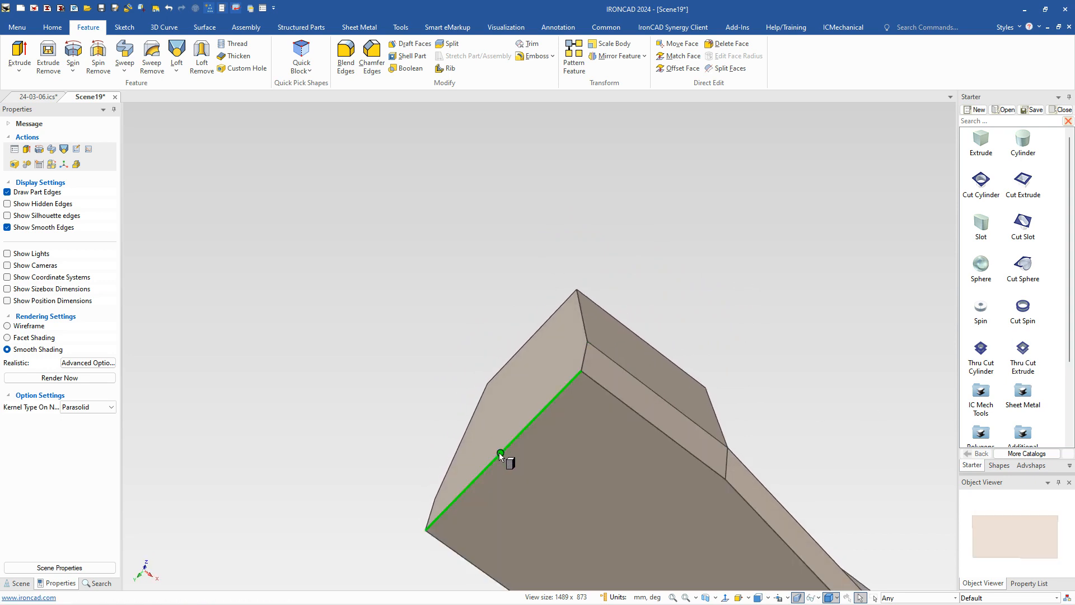
pyautogui.click(498, 453)
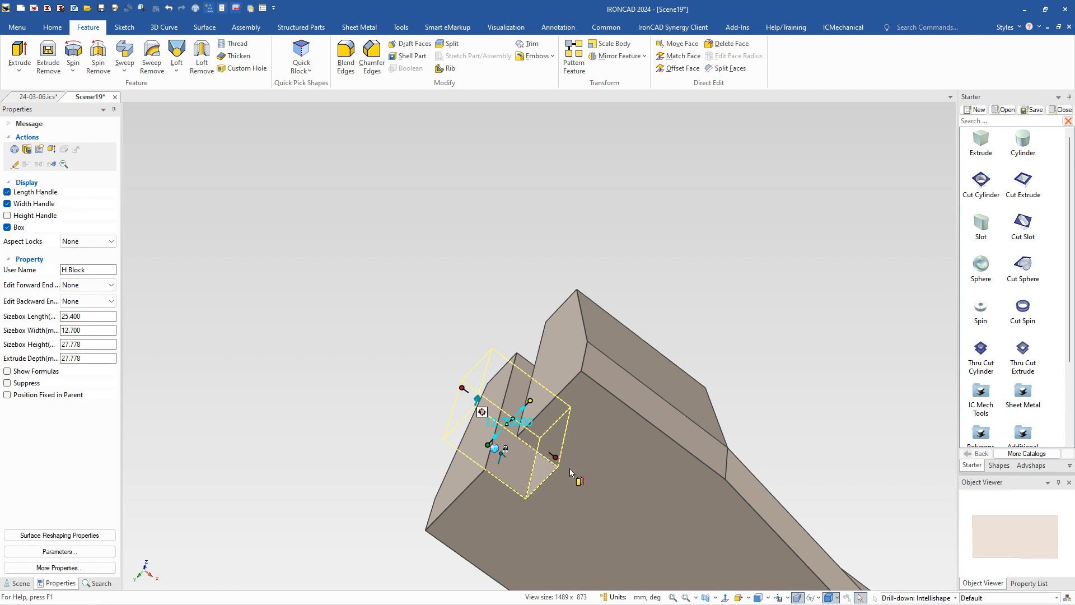
pyautogui.moveTo(559, 452); pyautogui.dragTo(529, 423)
pyautogui.scroll(-3, 529, 409)
pyautogui.moveTo(528, 412); pyautogui.dragTo(532, 437, button='middle')
# Step: Rotate the cut block 15 degrees with the TriBall about the axis parallel to the plate's wide end
pyautogui.press('F10')
pyautogui.click(507, 446)
pyautogui.moveTo(527, 387); pyautogui.dragTo(578, 332)
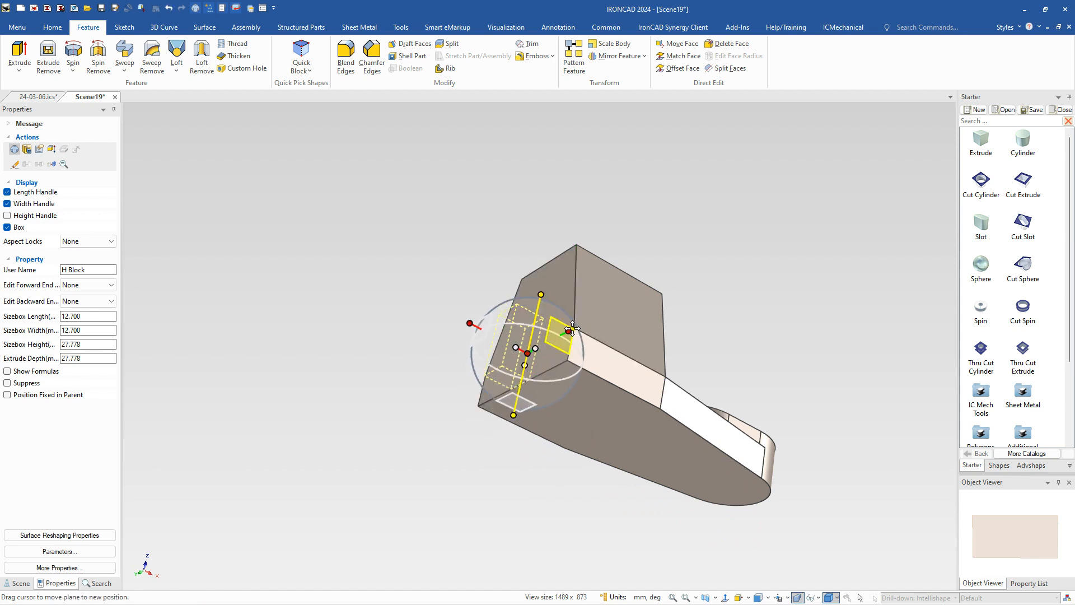
pyautogui.press('space')
pyautogui.click(569, 331)
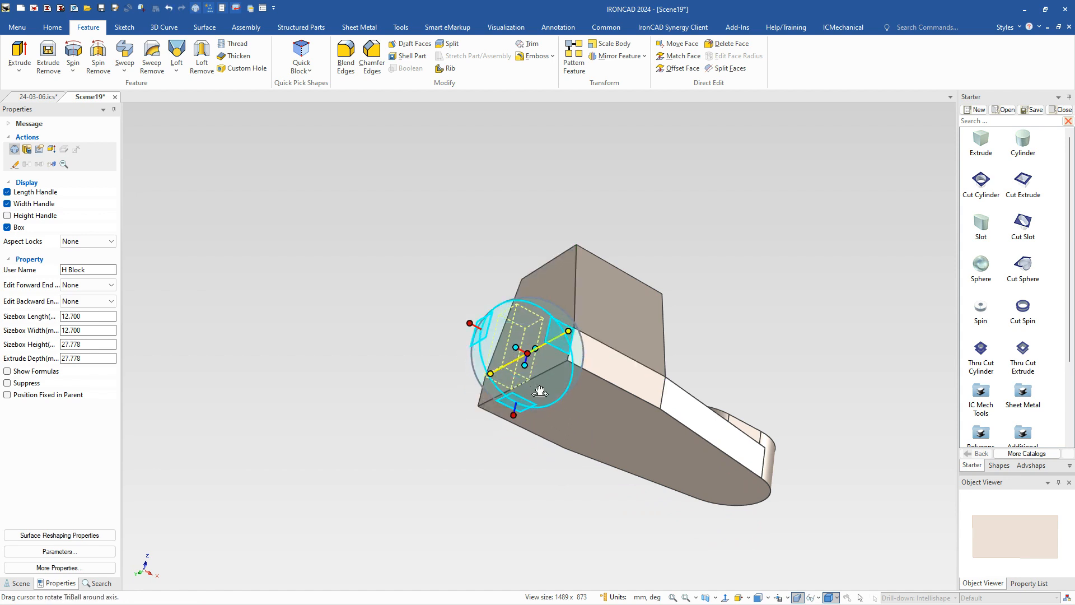
pyautogui.moveTo(536, 390); pyautogui.dragTo(524, 378)
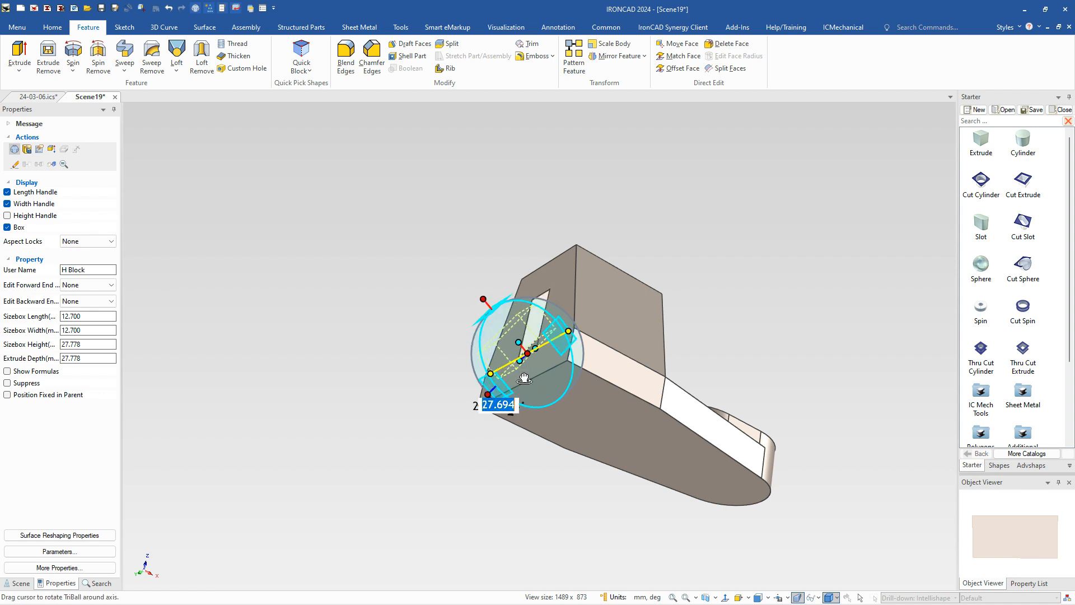
pyautogui.write('15')
pyautogui.press('Return')
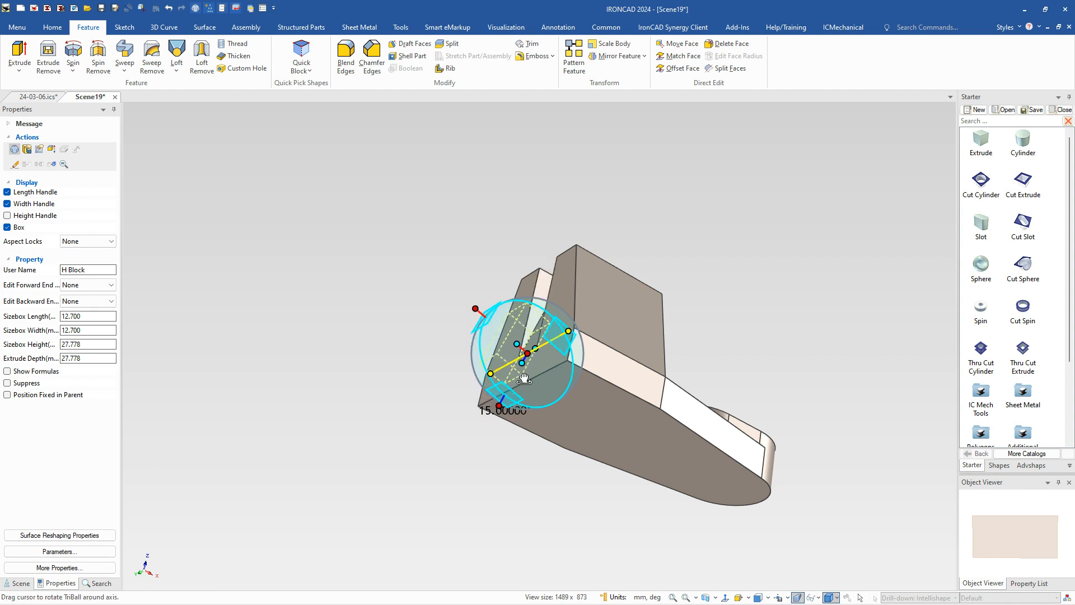
# Step: Extend the rotated cut block across the full width and height of the wide end to taper the upper block's end face
pyautogui.click(492, 281)
pyautogui.click(537, 305)
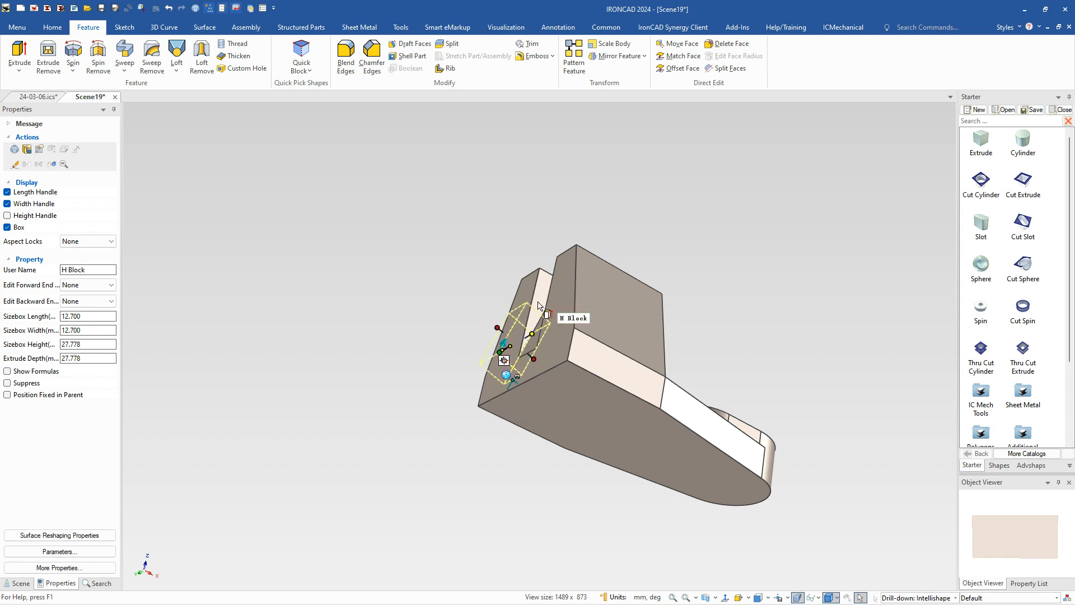
pyautogui.moveTo(532, 335); pyautogui.dragTo(641, 384)
pyautogui.click(732, 294)
pyautogui.moveTo(550, 304); pyautogui.dragTo(572, 365)
pyautogui.moveTo(386, 286); pyautogui.dragTo(345, 377, button='middle')
# Step: Examine the tapered end face and the edge where the block meets the base plate
pyautogui.scroll(4, 566, 350)
pyautogui.scroll(-4, 614, 351)
pyautogui.scroll(2, 547, 343)
pyautogui.scroll(2, 616, 347)
pyautogui.scroll(-3, 630, 346)
pyautogui.scroll(3, 632, 353)
pyautogui.scroll(-4, 581, 345)
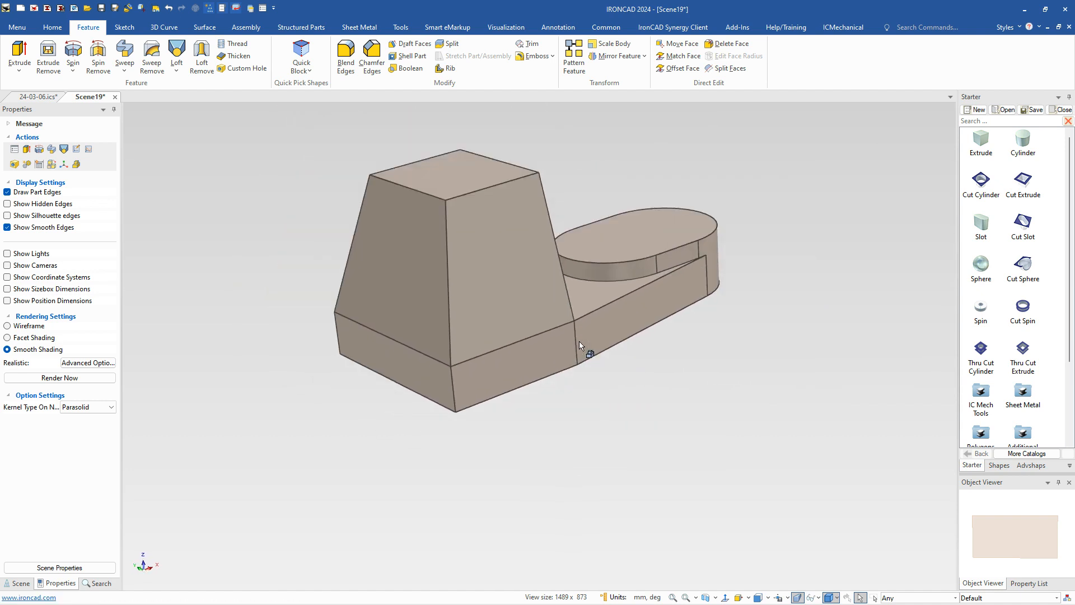
pyautogui.scroll(-1, 555, 345)
# Step: Place a catalog H Block cut at the midpoint of the tapered block's upper edge facing the slot boss
pyautogui.moveTo(578, 388); pyautogui.dragTo(723, 459, button='middle')
pyautogui.moveTo(437, 421); pyautogui.dragTo(423, 322, button='middle')
pyautogui.scroll(2, 653, 304)
pyautogui.moveTo(653, 303); pyautogui.dragTo(555, 406, button='middle')
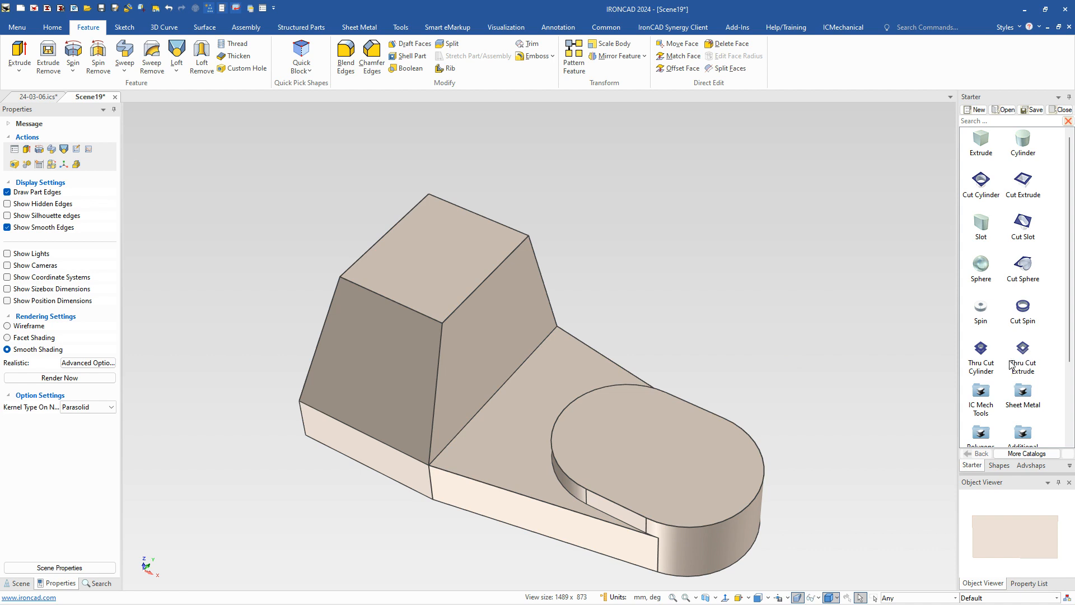
pyautogui.moveTo(1025, 352); pyautogui.dragTo(491, 284)
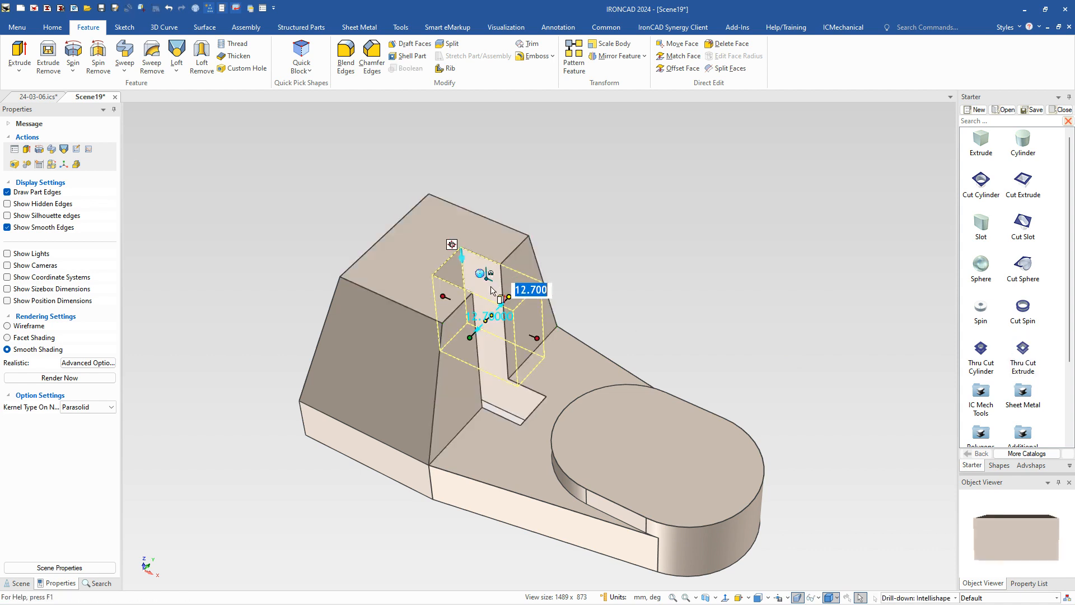
# Step: Stretch the H Block cut symmetrically to the tapered block's full upper width, and reduce that width by 10 mm
pyautogui.moveTo(542, 339); pyautogui.dragTo(525, 310)
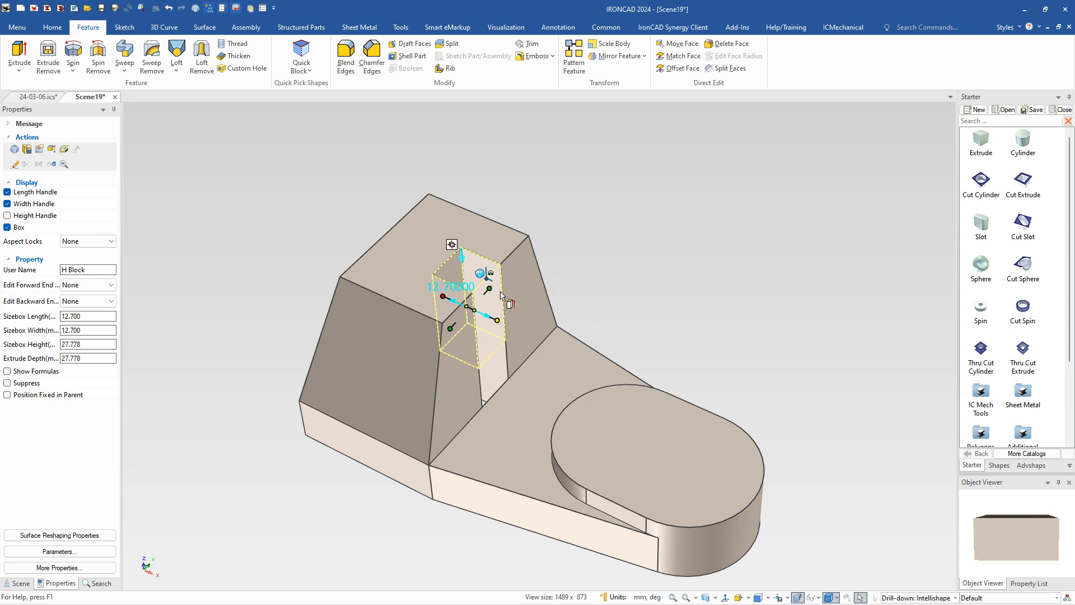
pyautogui.moveTo(490, 288); pyautogui.dragTo(527, 237)
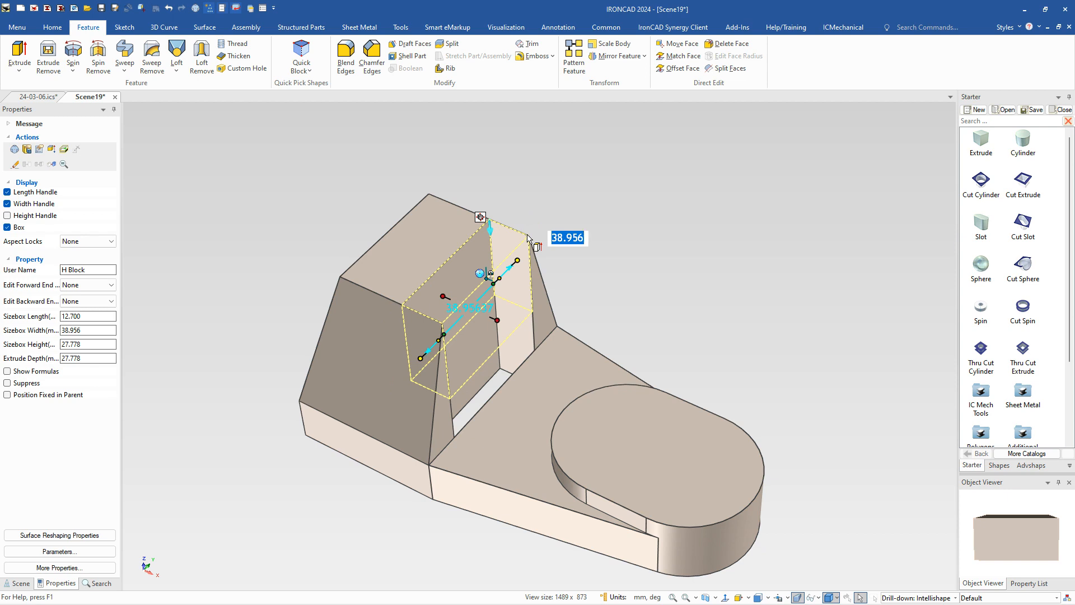
pyautogui.press('Right')
pyautogui.write('-')
pyautogui.write('16')
pyautogui.press('Tab')
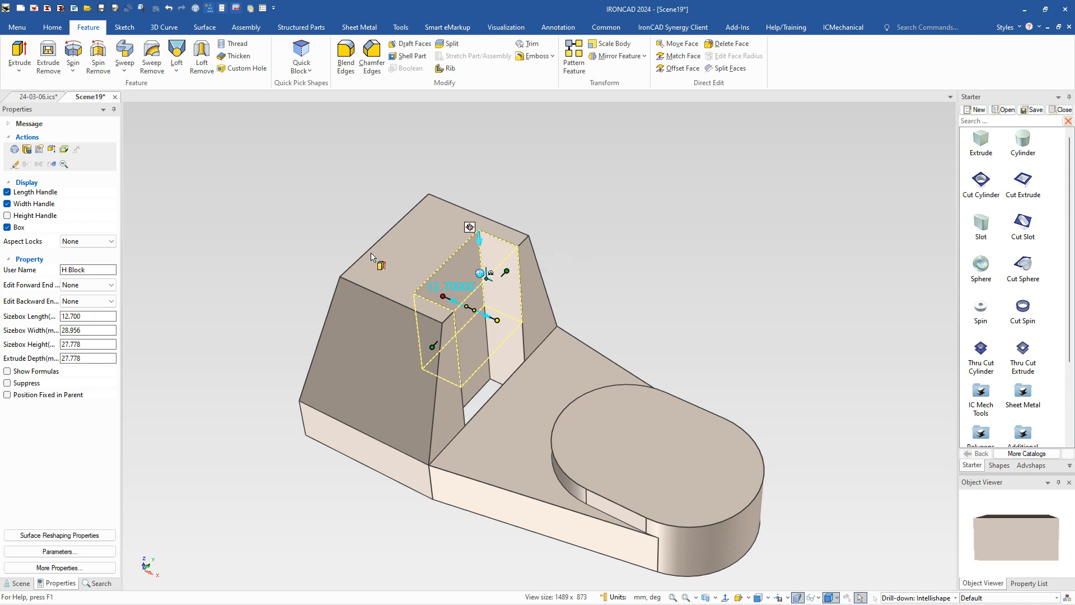
# Step: Lengthen the cut to the tapered block's far upper edge and subtract 5 mm to leave an end wall
pyautogui.moveTo(449, 292); pyautogui.dragTo(376, 248)
pyautogui.press('Right')
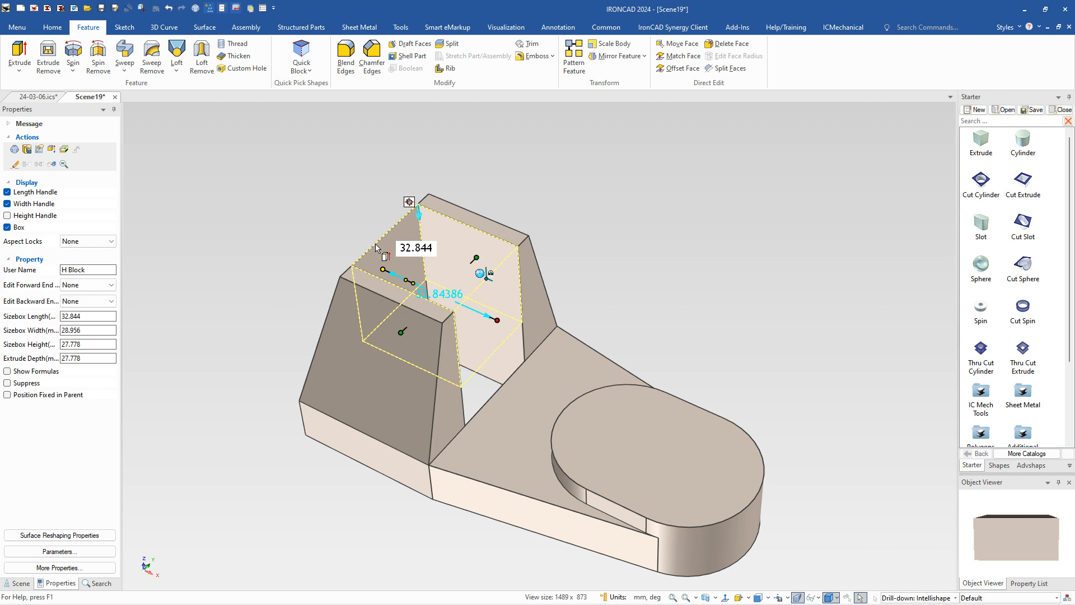
pyautogui.write('-5')
pyautogui.press('Return')
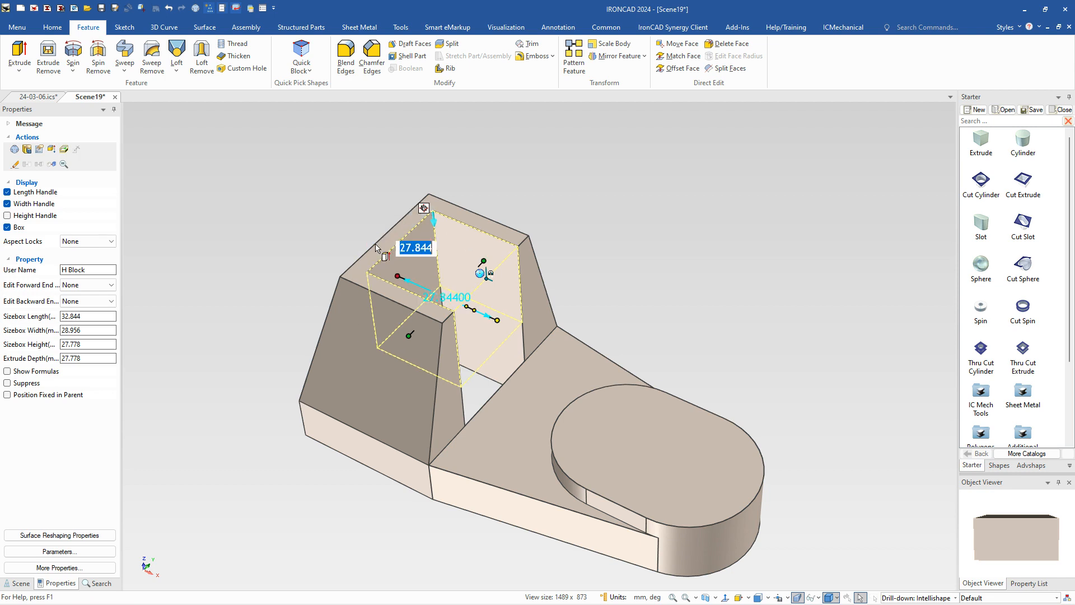
pyautogui.click(546, 186)
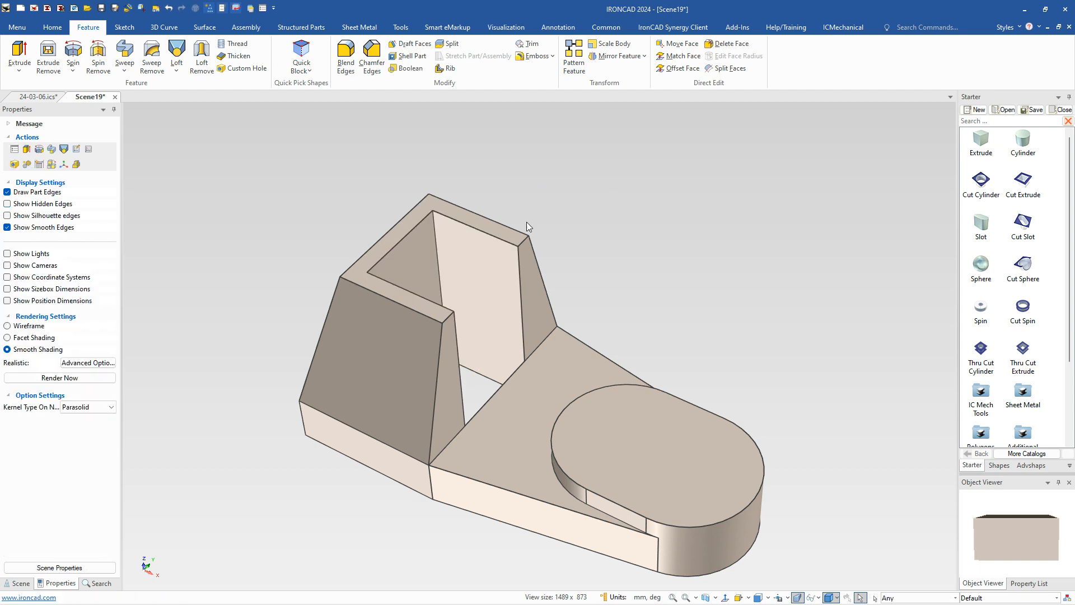
# Step: Measure the pocket's side wall thickness and the distance from the end wall's outer edge to its inner face
pyautogui.click(521, 243)
pyautogui.click(521, 244)
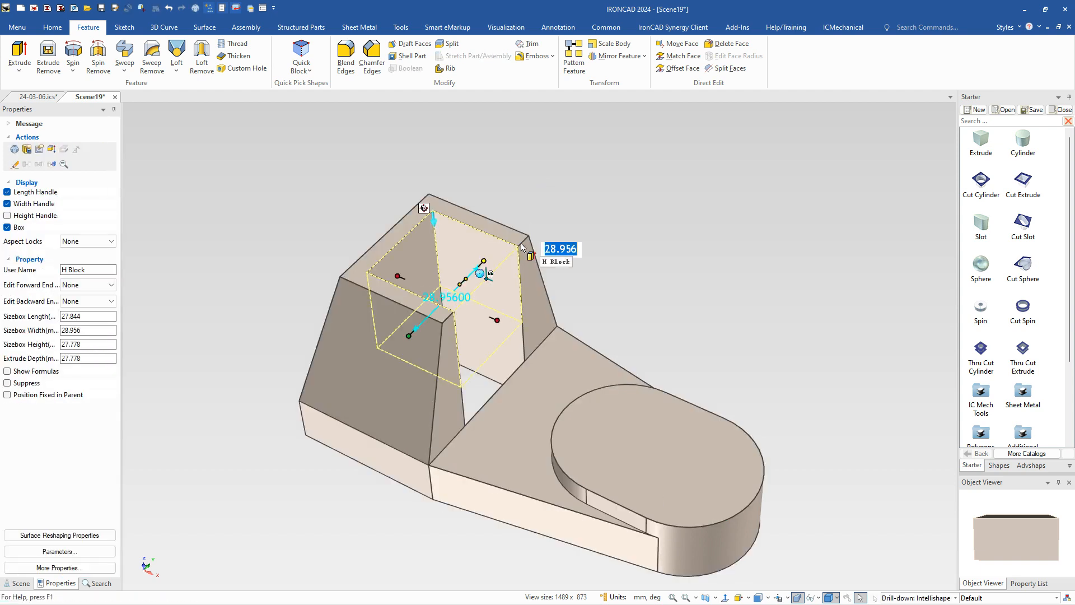
pyautogui.click(521, 246)
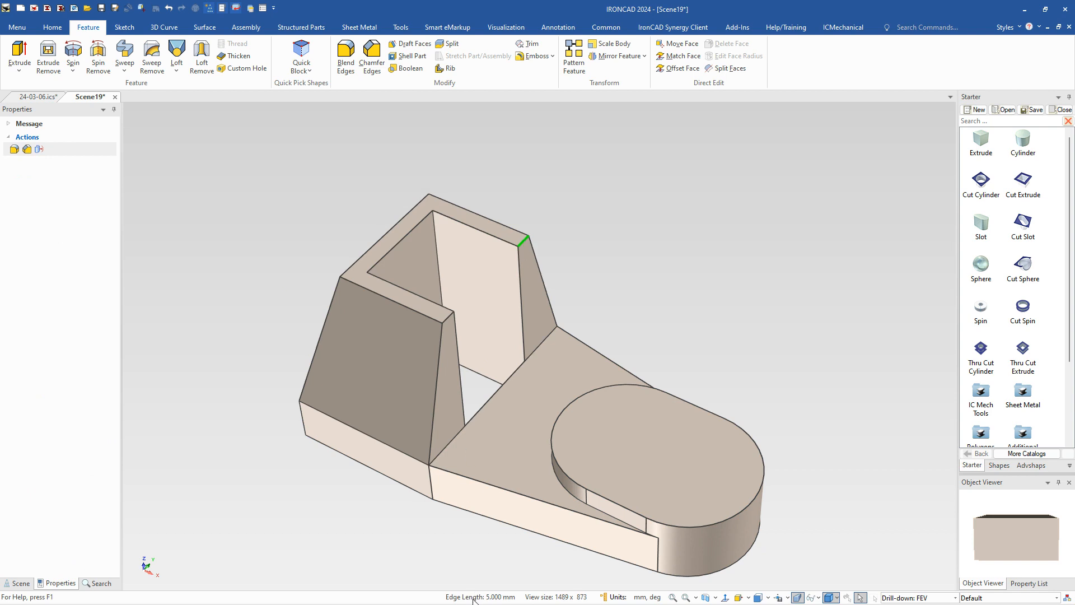
pyautogui.click(562, 220)
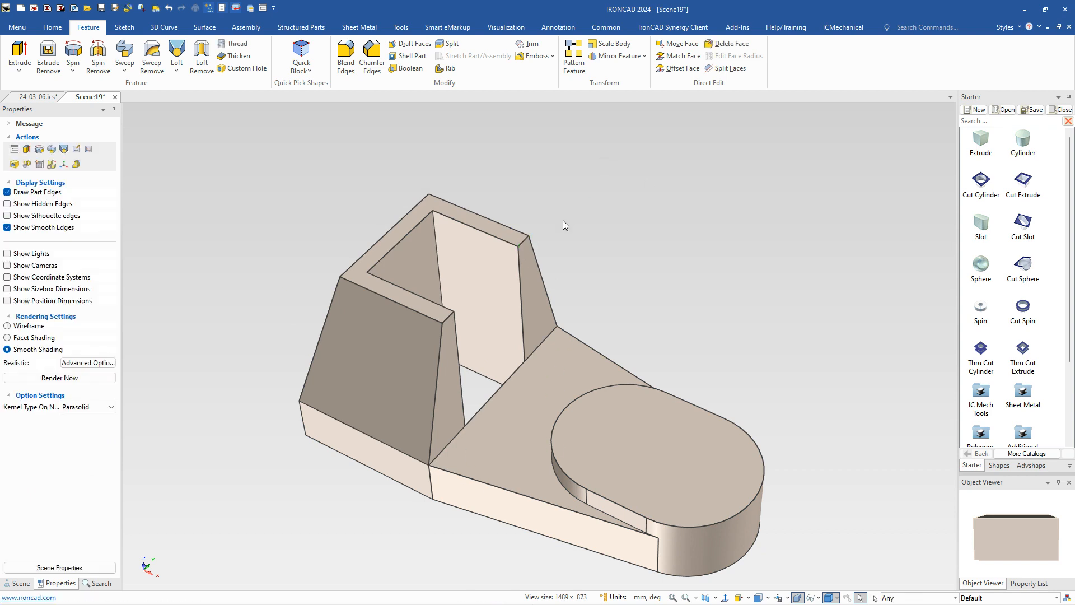
pyautogui.click(394, 255)
pyautogui.click(394, 256)
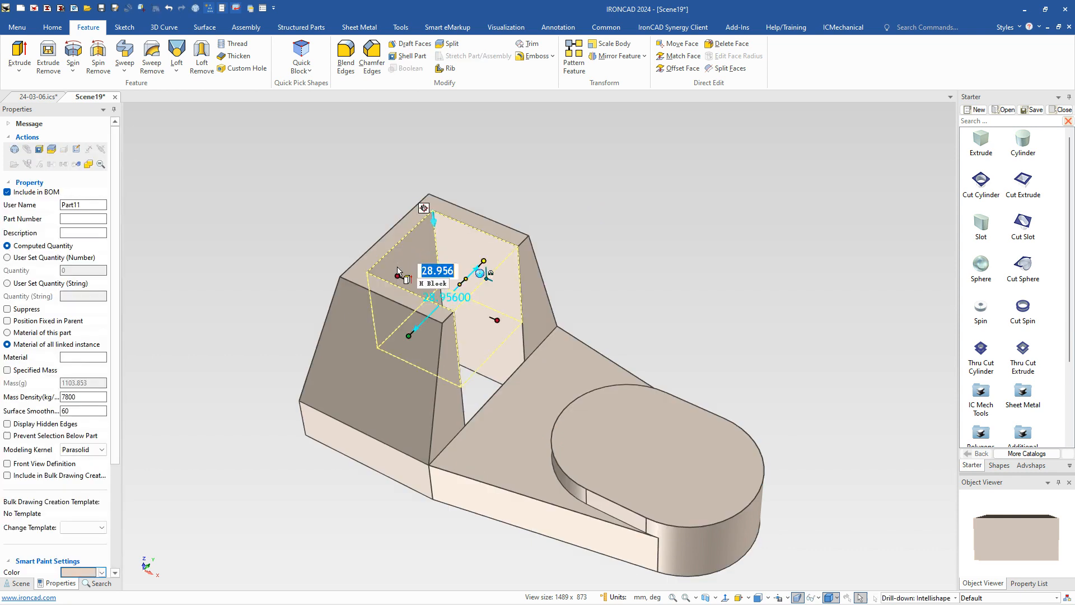
pyautogui.click(394, 255)
pyautogui.keyDown('shift'); pyautogui.click(378, 242); pyautogui.keyUp('shift')
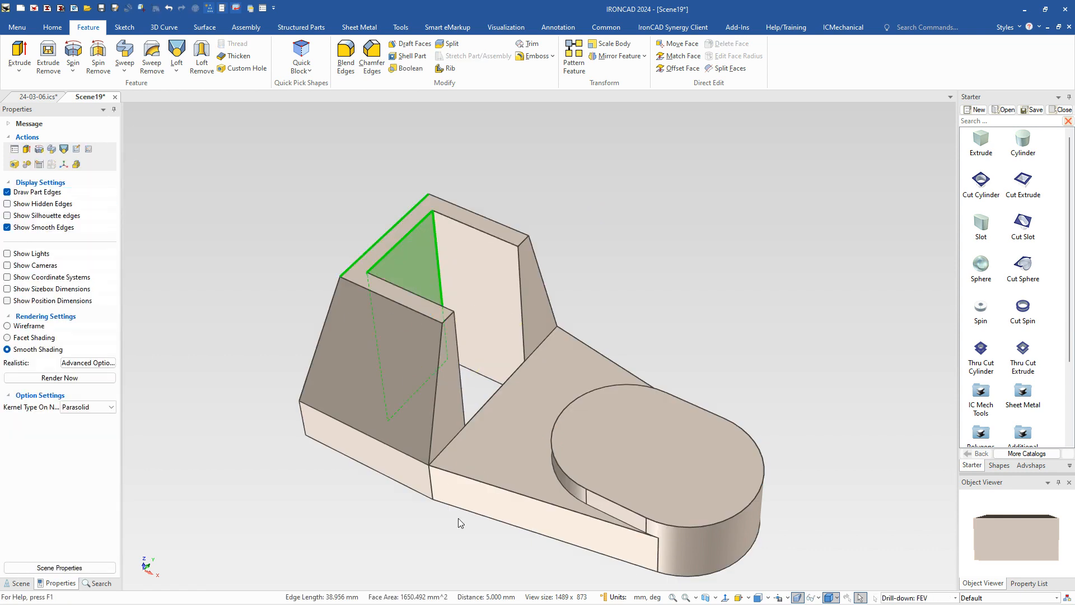
pyautogui.click(601, 151)
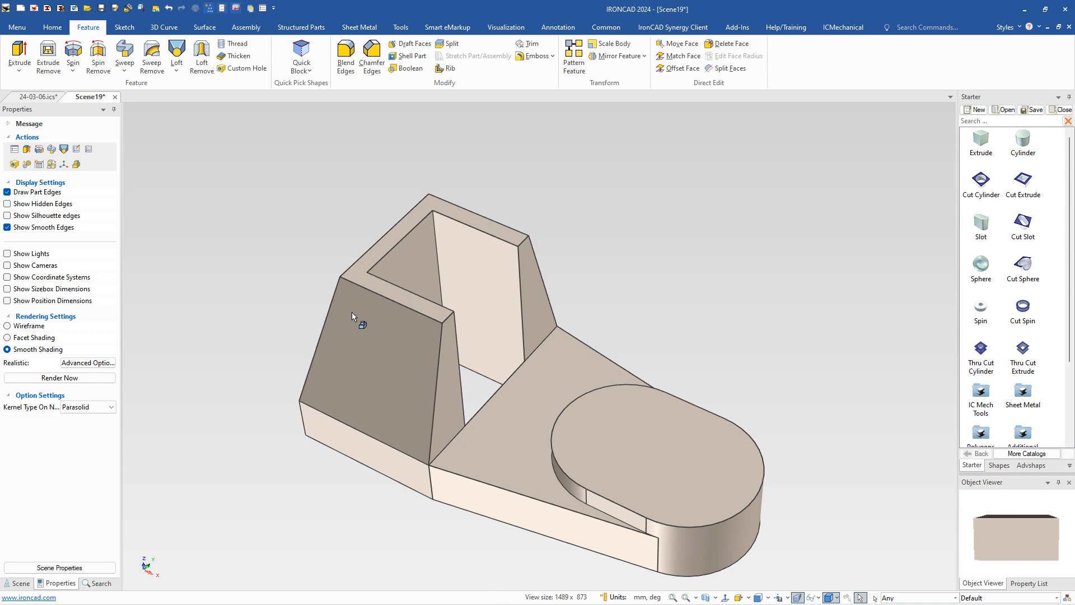
# Step: Blend the pocket's two inner vertical corner edges with a constant 5 mm radius
pyautogui.click(440, 274)
pyautogui.click(437, 269)
pyautogui.rightClick(439, 270)
pyautogui.click(470, 279)
pyautogui.moveTo(584, 438); pyautogui.dragTo(480, 427, button='middle')
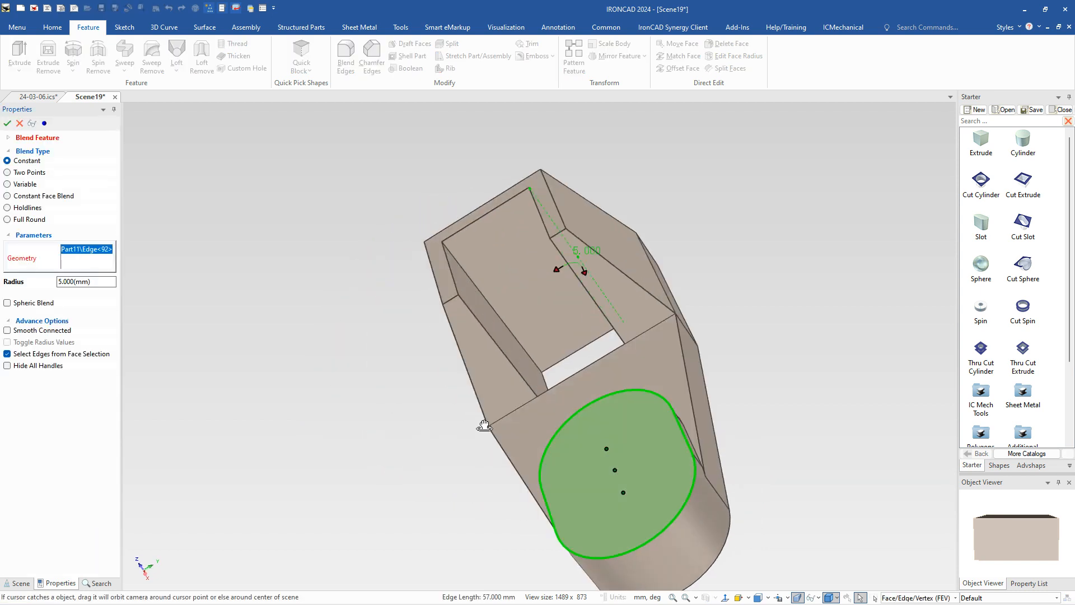
pyautogui.click(480, 292)
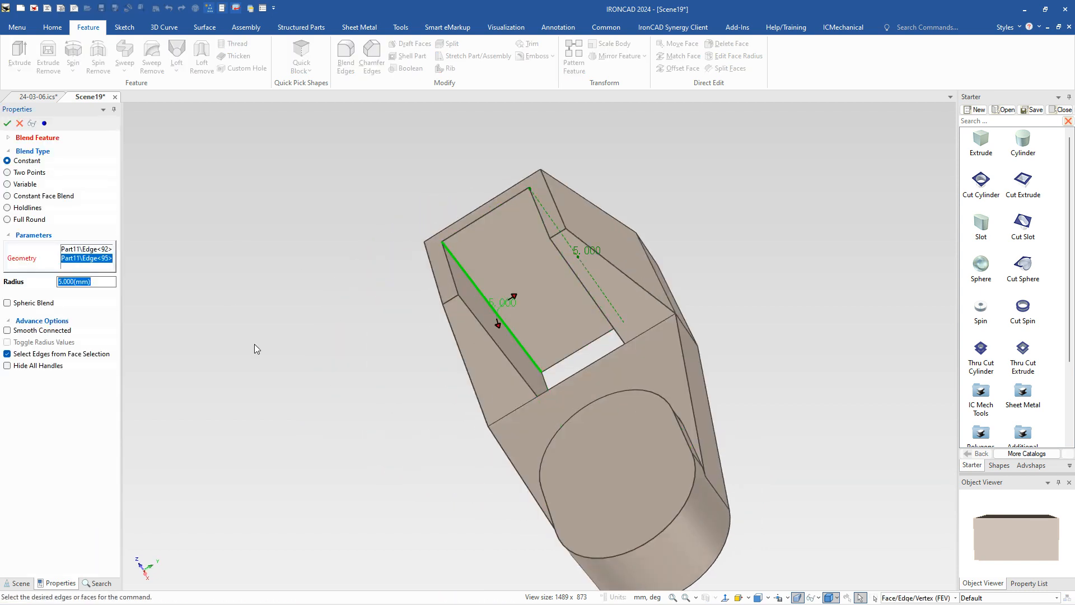
pyautogui.press('Return')
# Step: Place a catalog Cut Slot at the centre of the slot boss's upper face and set its width to 25 mm
pyautogui.moveTo(558, 481); pyautogui.dragTo(653, 459, button='middle')
pyautogui.scroll(-3, 553, 483)
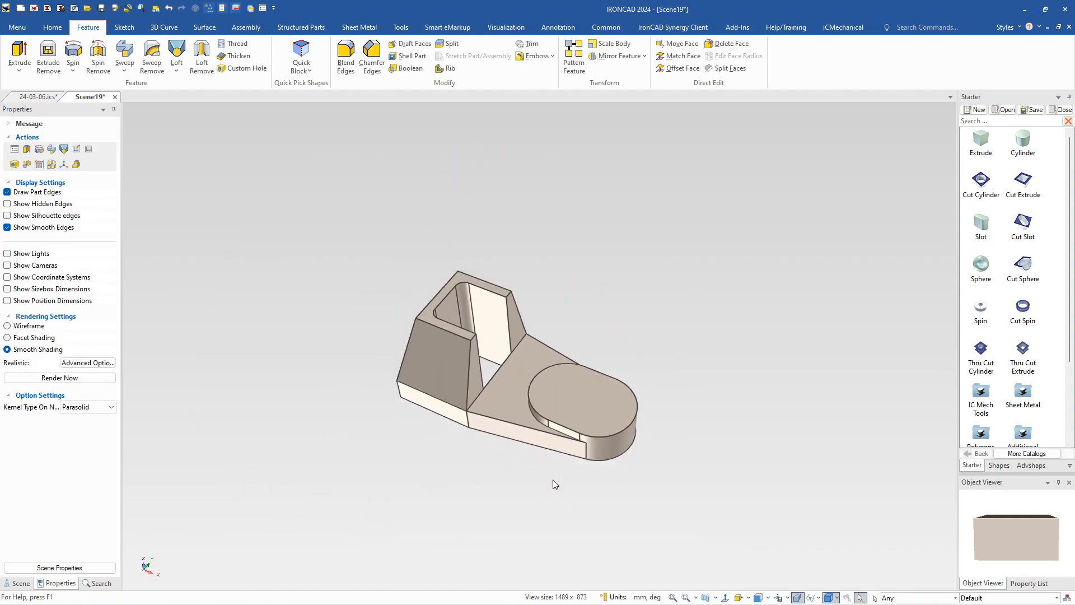
pyautogui.scroll(3, 557, 350)
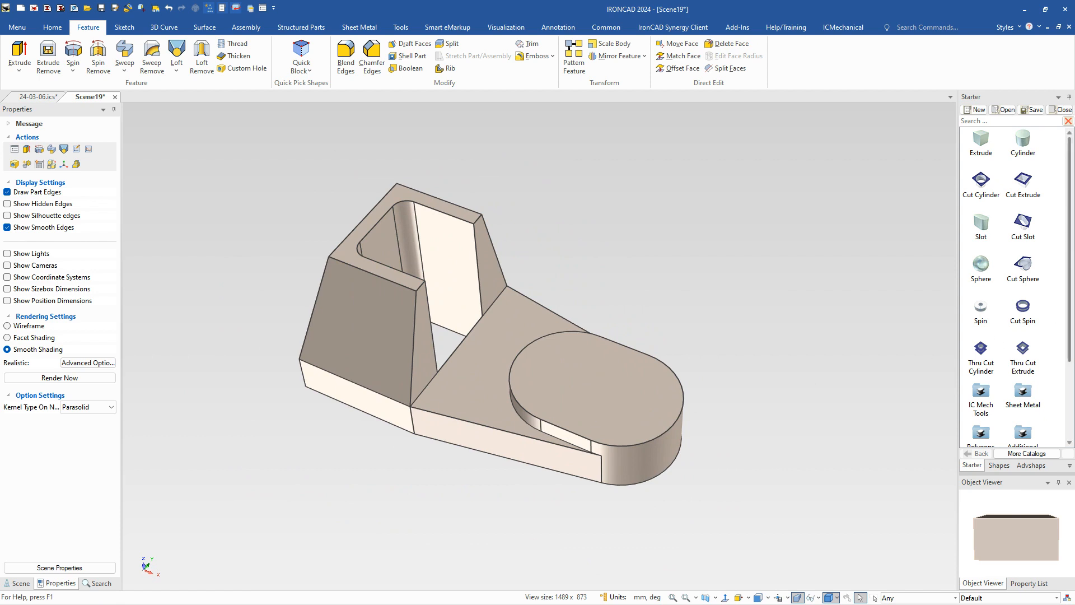
pyautogui.click(580, 426)
pyautogui.moveTo(597, 386); pyautogui.dragTo(597, 386)
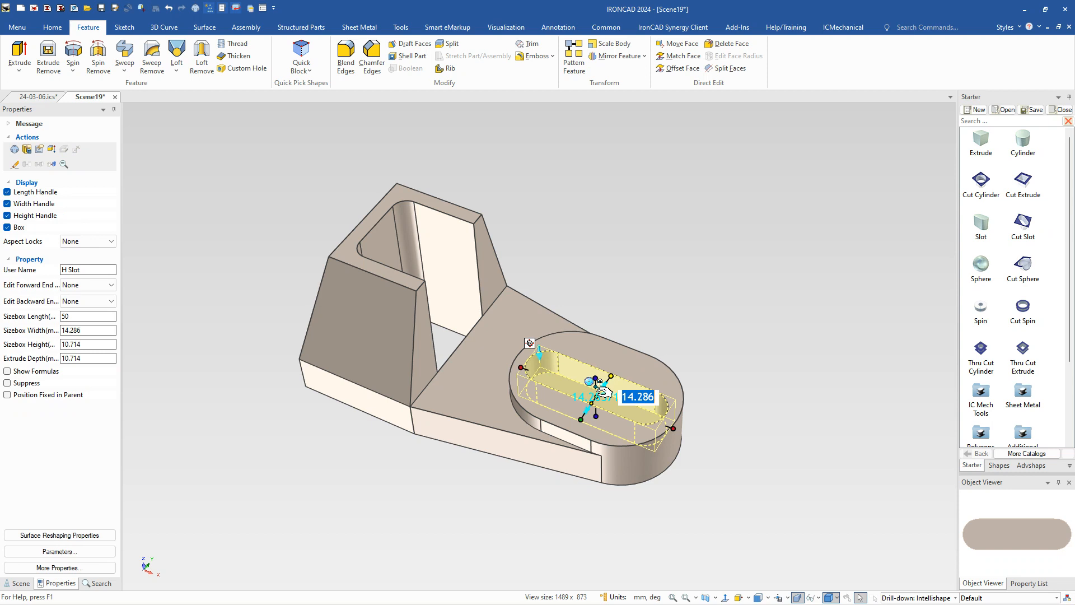
pyautogui.write('25')
pyautogui.press('Tab')
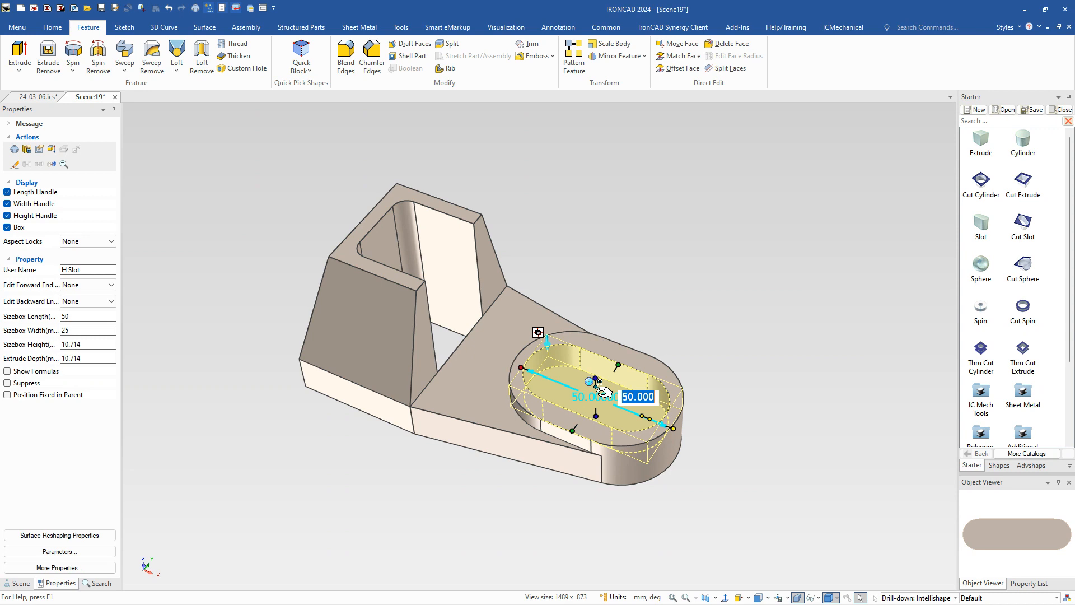
# Step: Set the slot cut's length to 18+25 mm and extend its depth through the bottom of the boss
pyautogui.press('BackSpace')
pyautogui.write('18+')
pyautogui.write('15')
pyautogui.press('Tab')
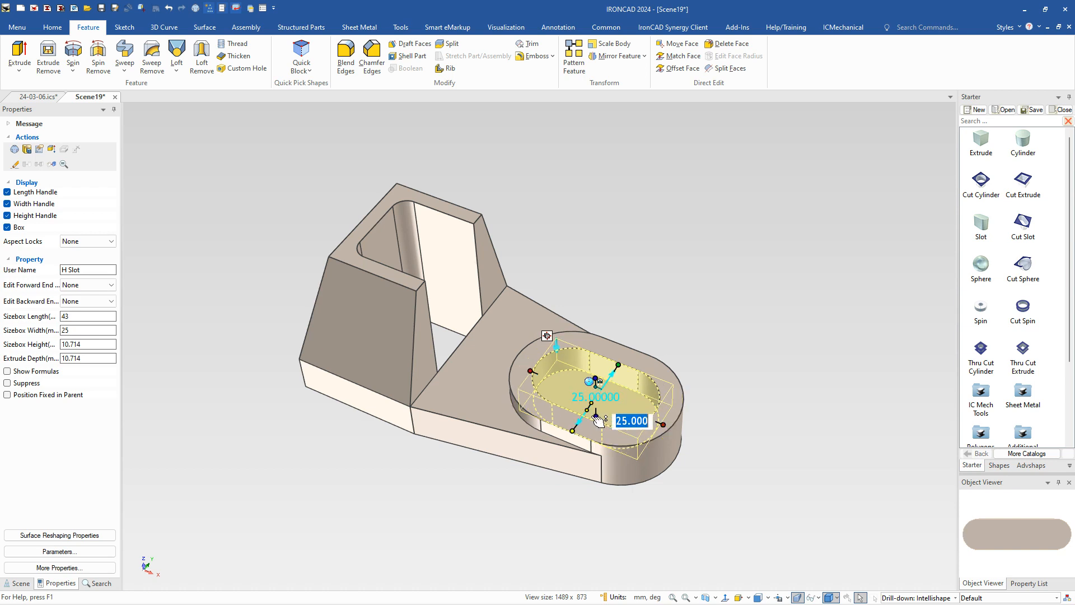
pyautogui.moveTo(596, 416); pyautogui.dragTo(630, 483)
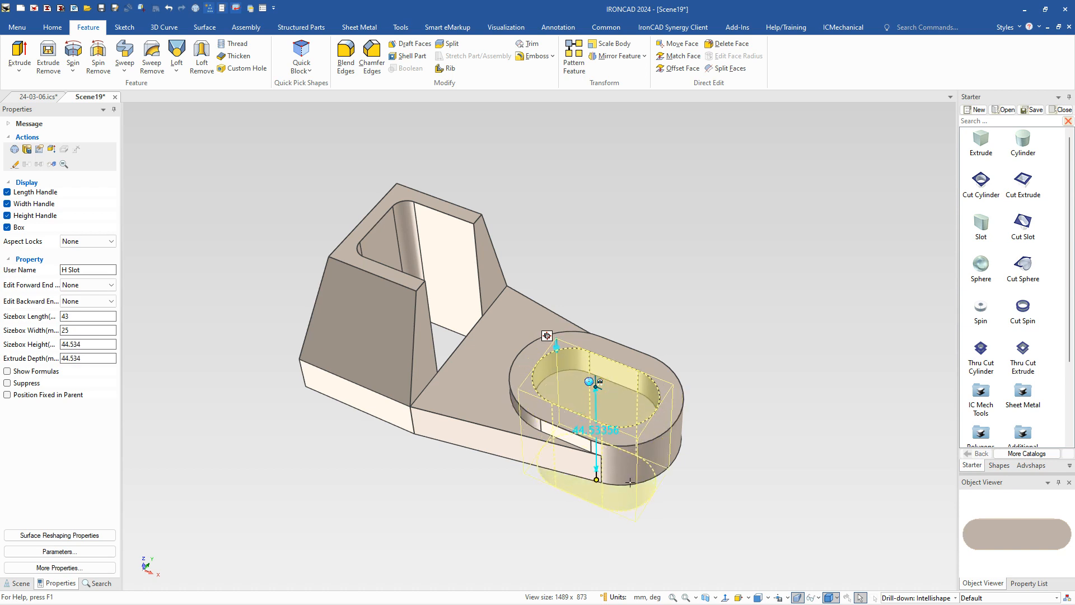
pyautogui.click(717, 539)
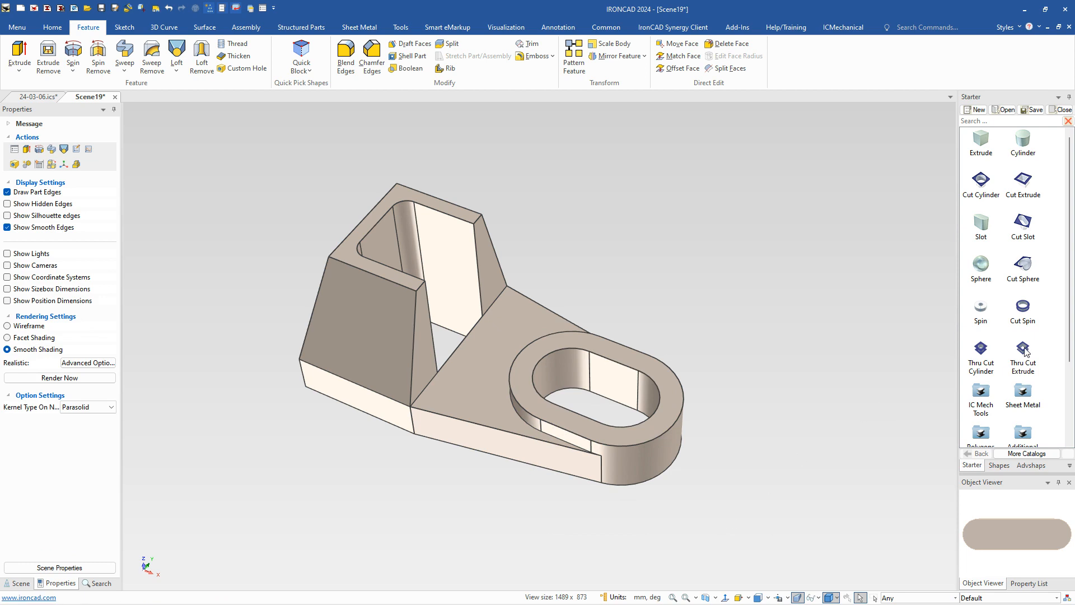
# Step: Cut a 6 mm wide gap through the rounded end of the slot boss with a catalog Thru Cut Extrude
pyautogui.click(667, 416)
pyautogui.moveTo(667, 412); pyautogui.dragTo(693, 368)
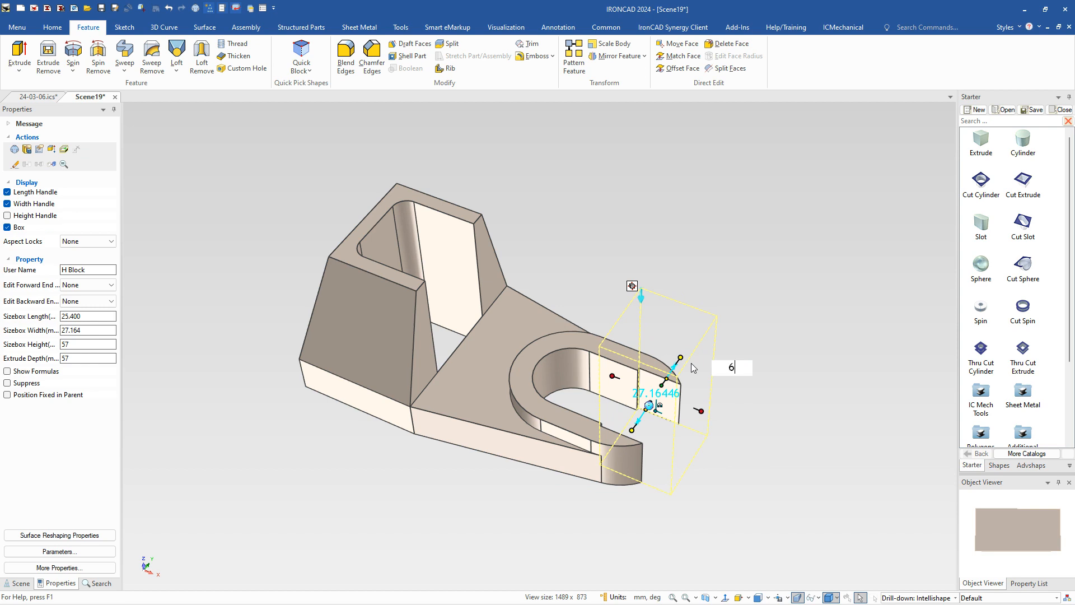
pyautogui.click(642, 522)
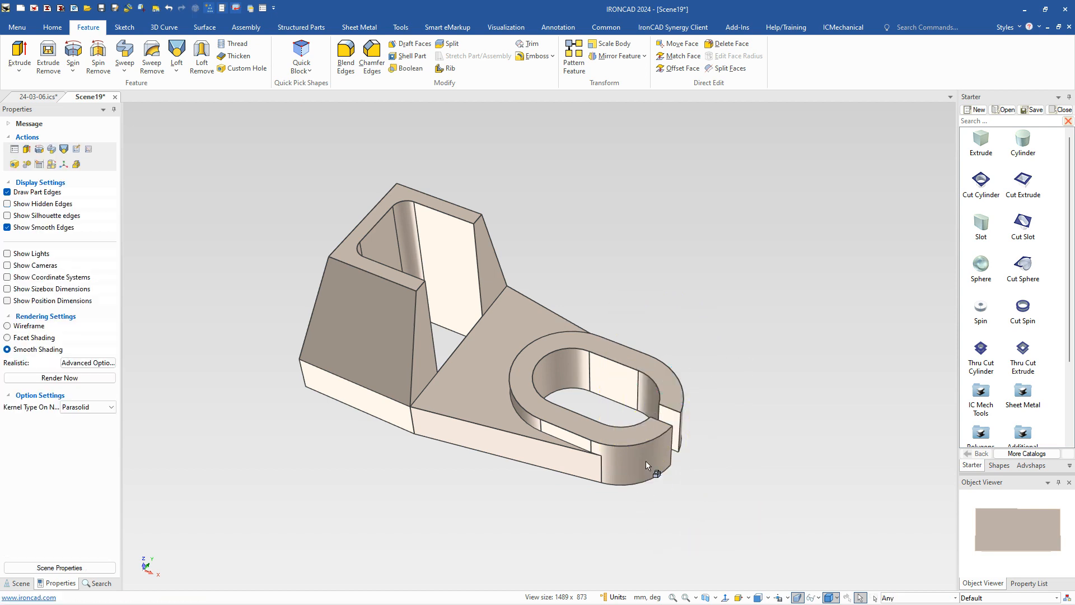
# Step: Place a catalog Thru Cut Cylinder at the lower corner of the base plate's wide end and set its diameter to 14 mm
pyautogui.moveTo(642, 426); pyautogui.dragTo(428, 407, button='middle')
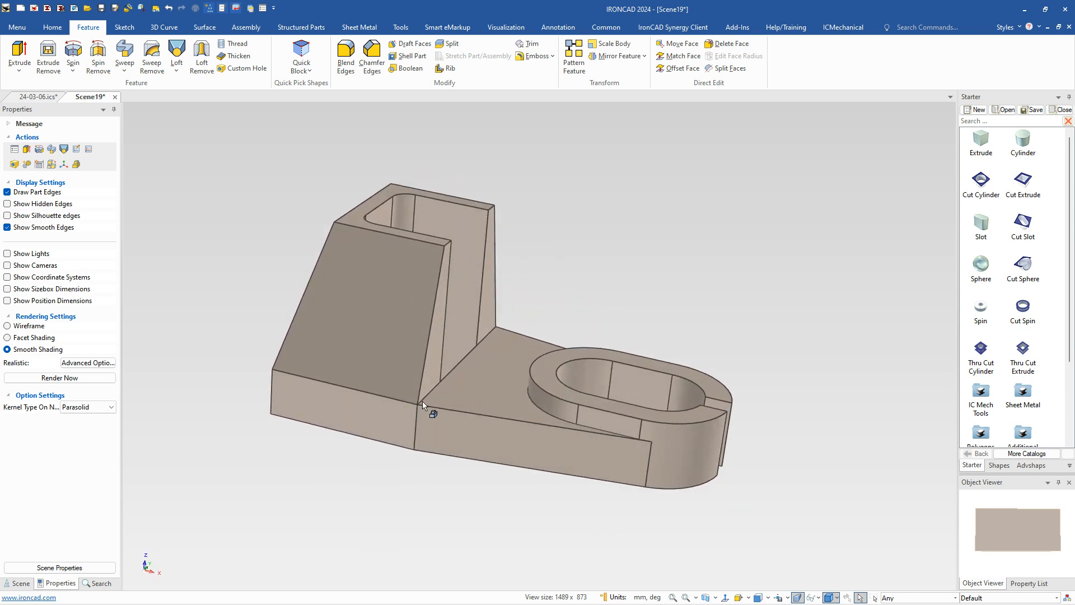
pyautogui.scroll(1, 426, 406)
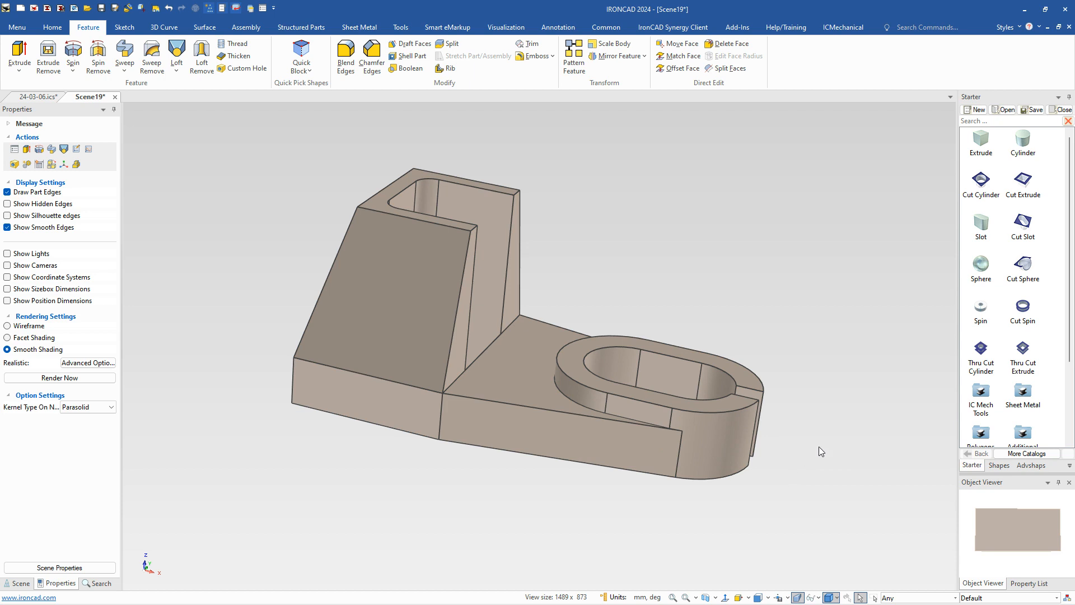
pyautogui.click(981, 349)
pyautogui.moveTo(981, 348); pyautogui.dragTo(288, 405)
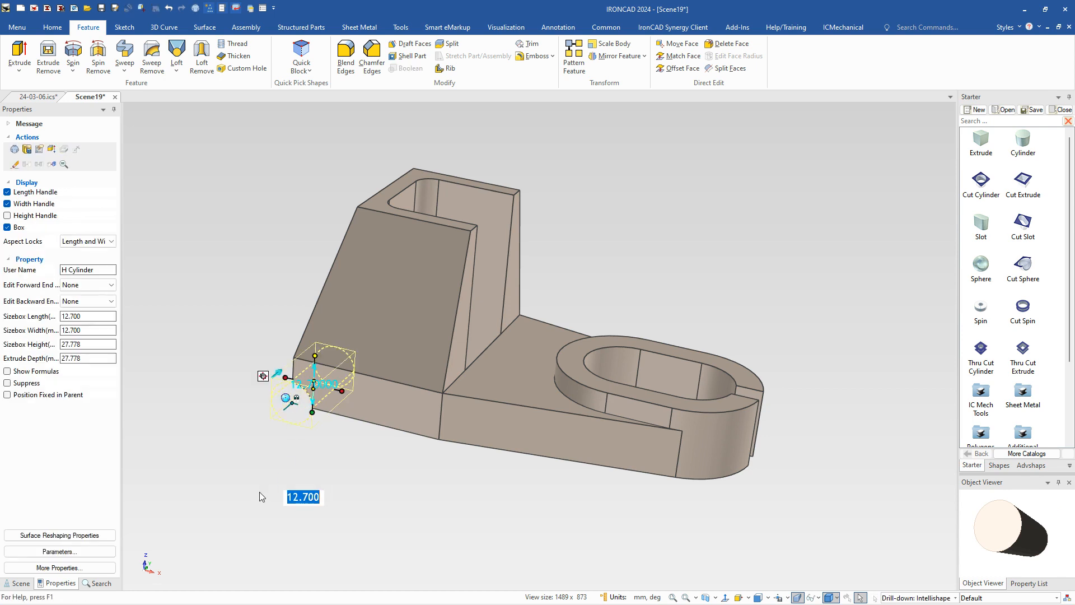
pyautogui.write('14')
pyautogui.press('Return')
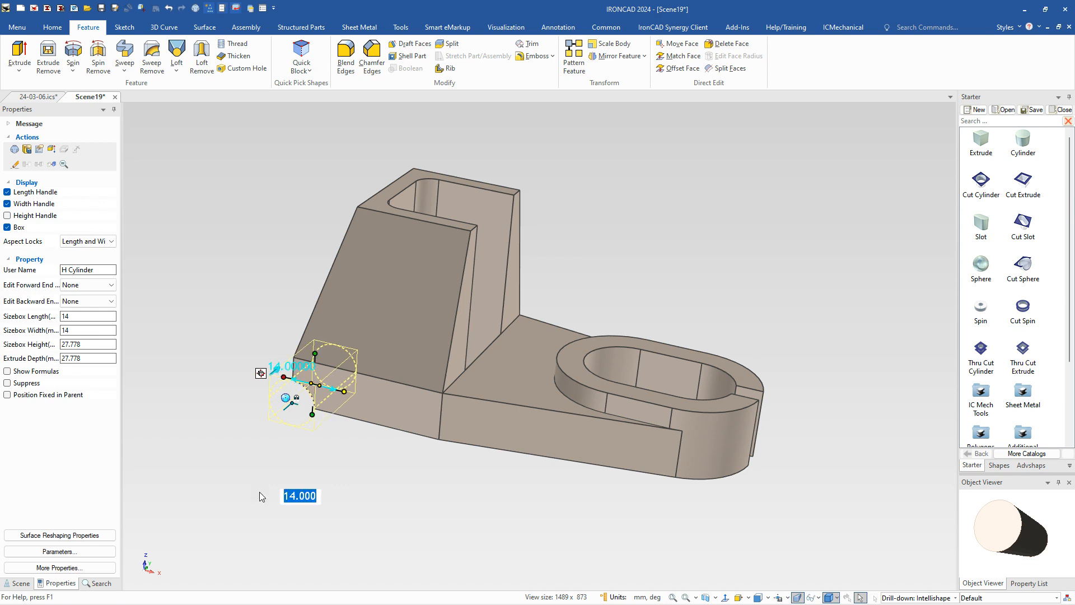
# Step: Move the 14 mm hole with the TriBall 30 mm along the plate and 35 mm up into the tapered block
pyautogui.press('F10')
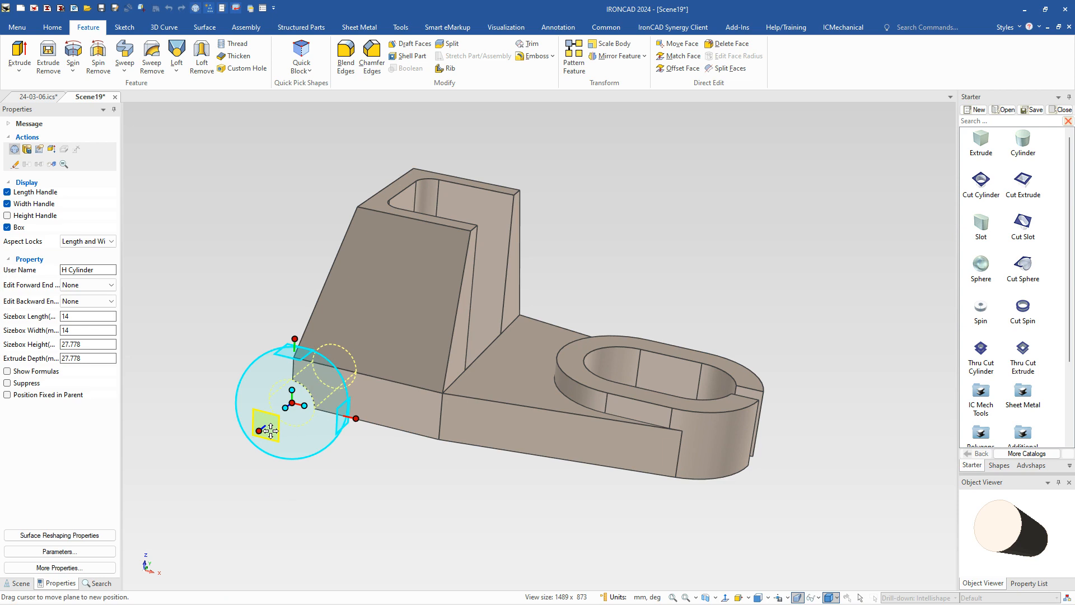
pyautogui.moveTo(271, 429); pyautogui.dragTo(360, 391)
pyautogui.moveTo(360, 390); pyautogui.dragTo(375, 331, button='right')
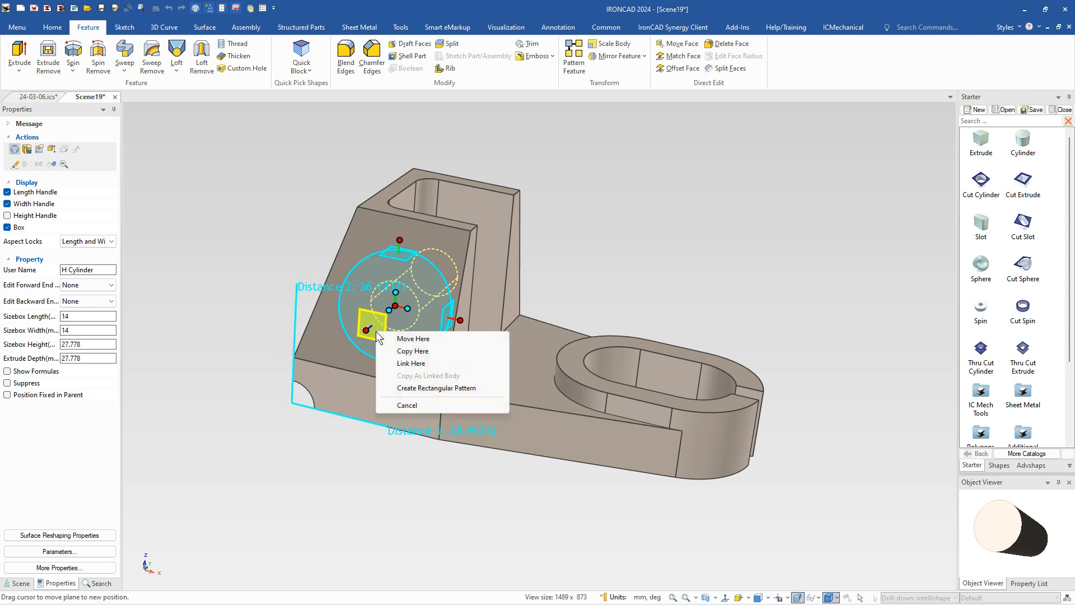
pyautogui.click(416, 341)
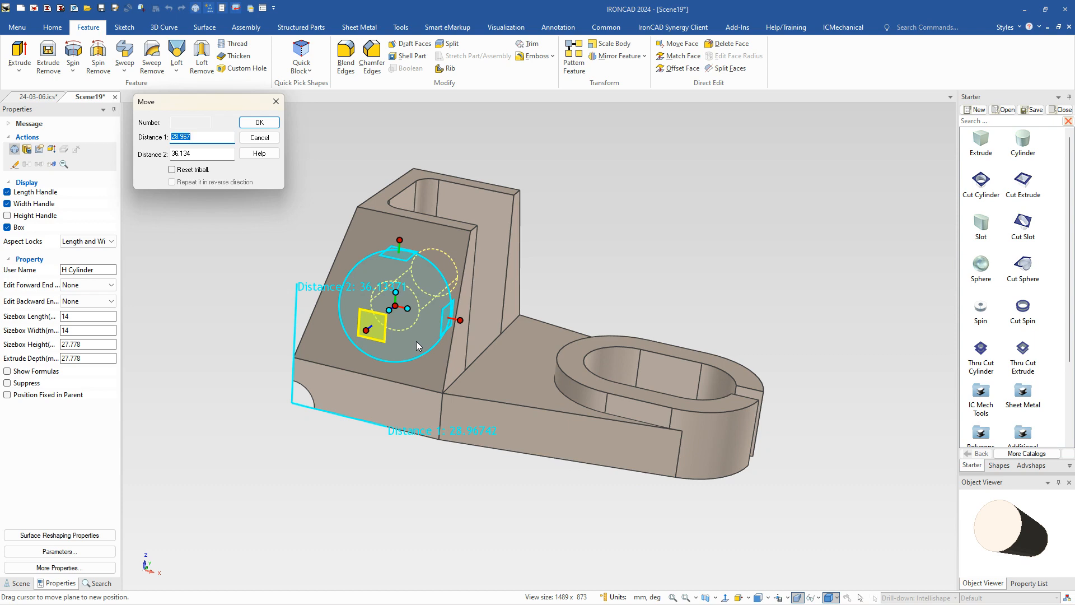
pyautogui.write('30')
pyautogui.press('Tab')
pyautogui.write('35')
pyautogui.press('Return')
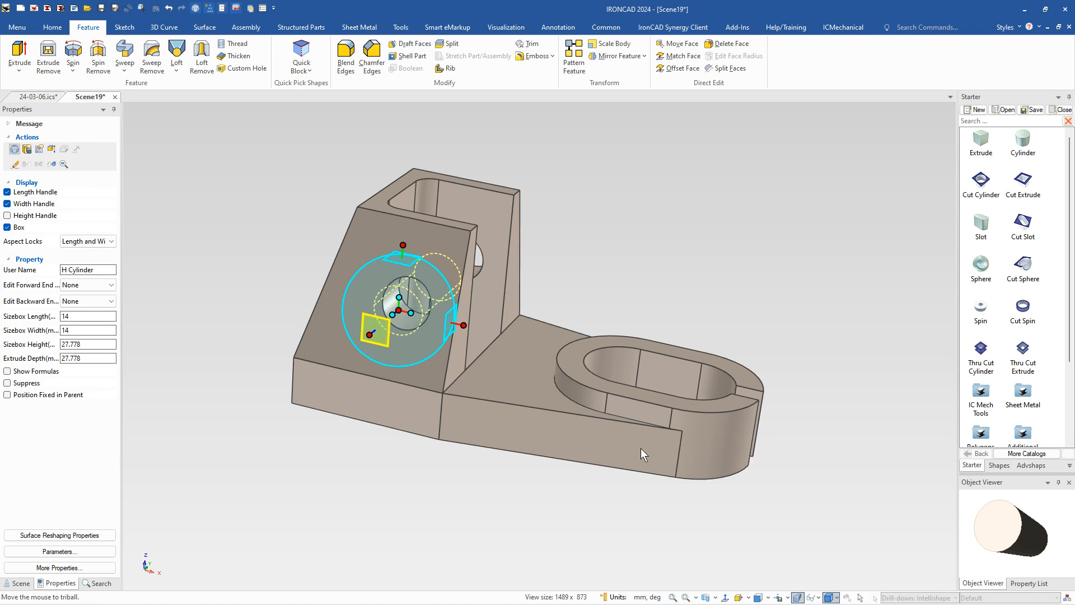
pyautogui.press('Escape')
# Step: Place another Thru Cut Cylinder at the same lower plate corner and set its diameter to 9 mm
pyautogui.moveTo(975, 350); pyautogui.dragTo(293, 403)
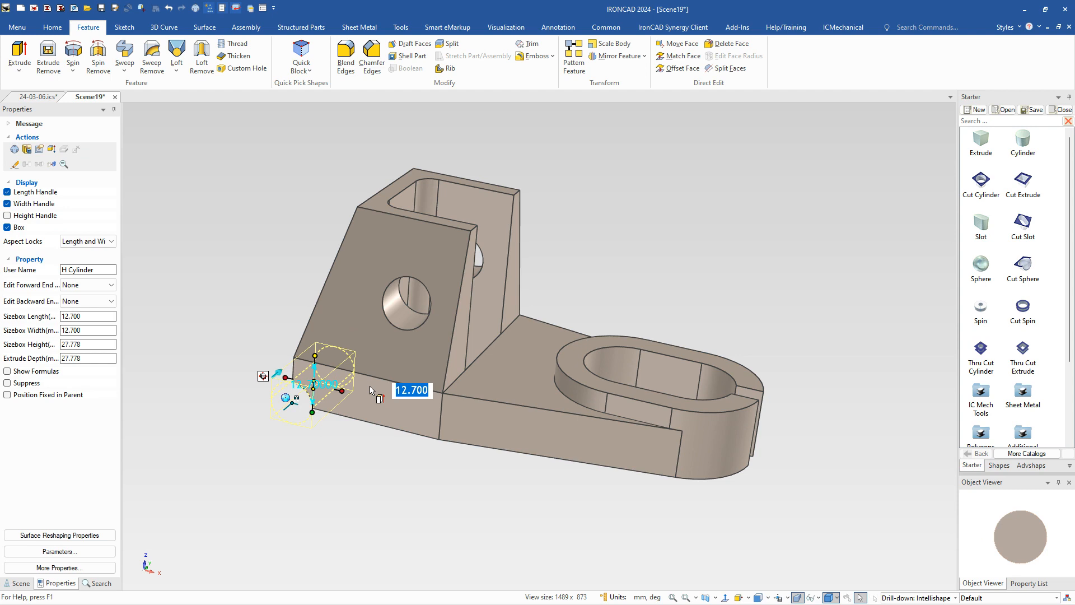
pyautogui.write('9')
pyautogui.press('Return')
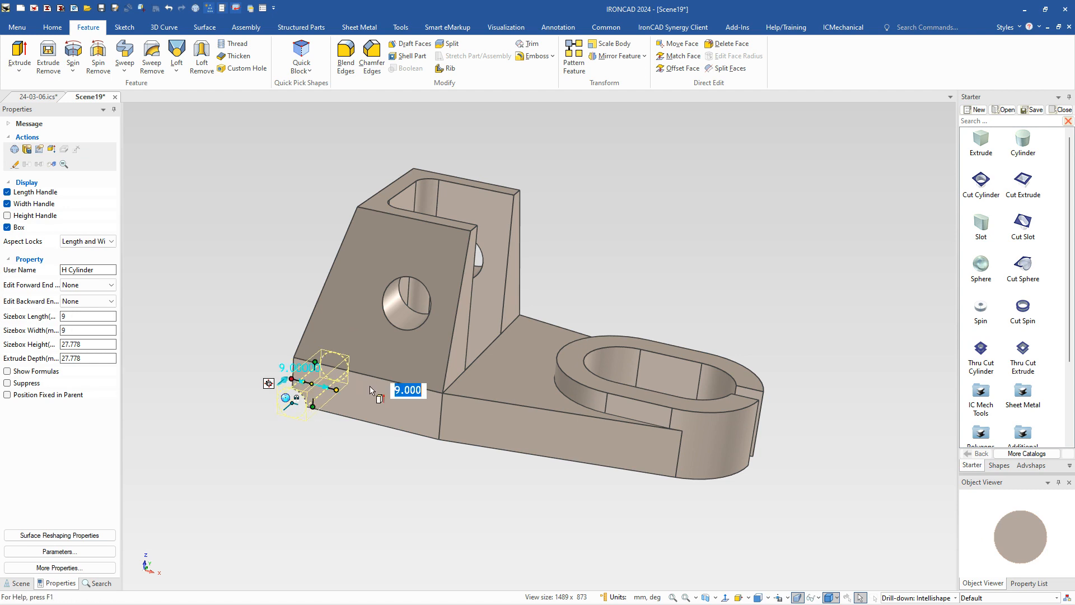
# Step: Move the 9 mm hole with the TriBall 93 mm along the plate and 15 mm up towards the slot boss
pyautogui.press('F10')
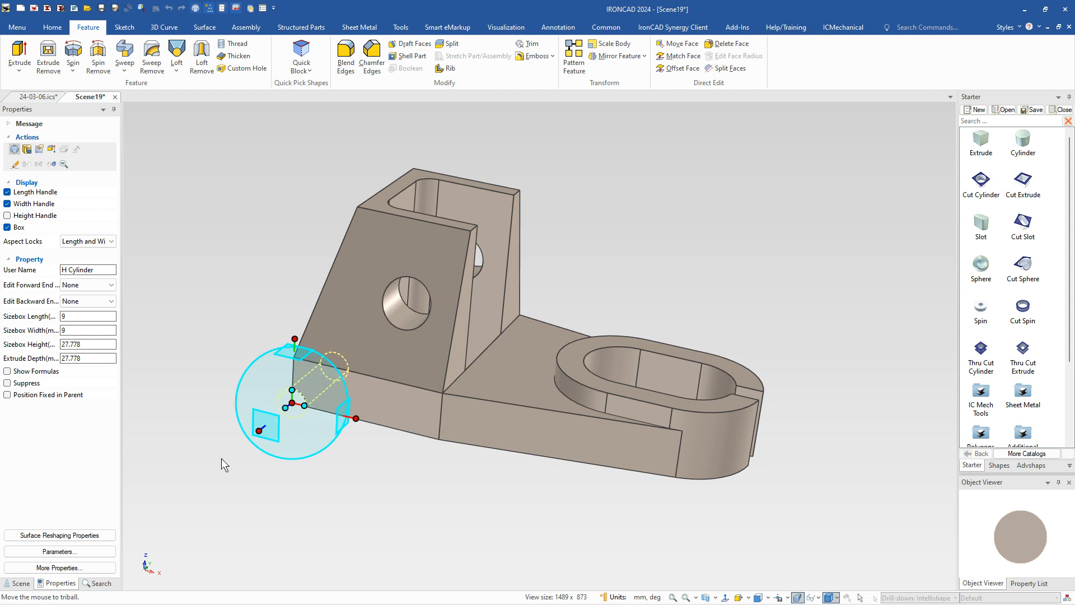
pyautogui.moveTo(268, 427); pyautogui.dragTo(567, 453)
pyautogui.moveTo(566, 454); pyautogui.dragTo(569, 455, button='right')
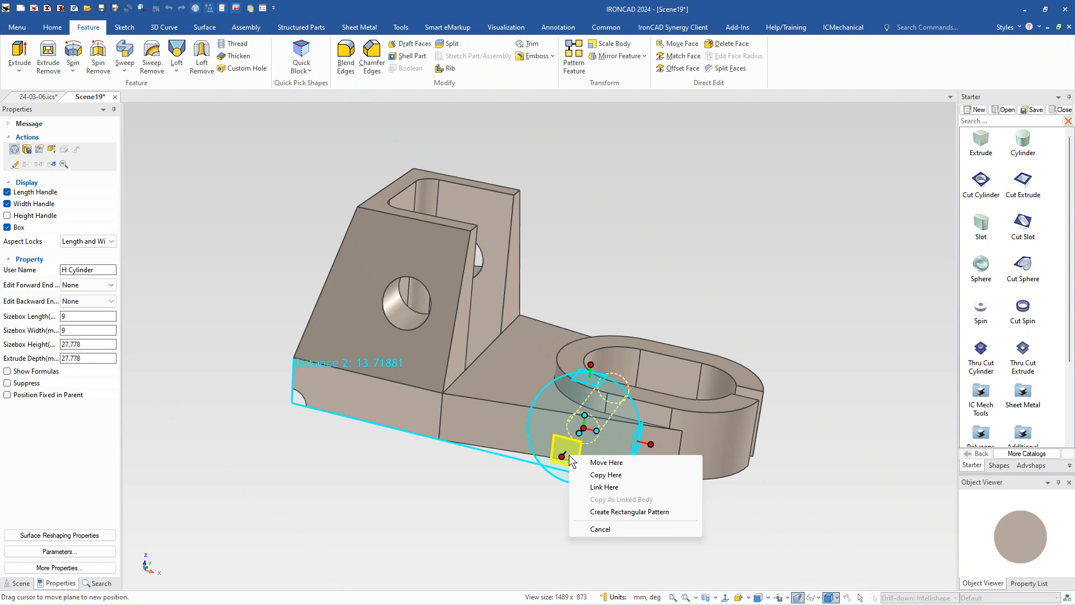
pyautogui.click(594, 462)
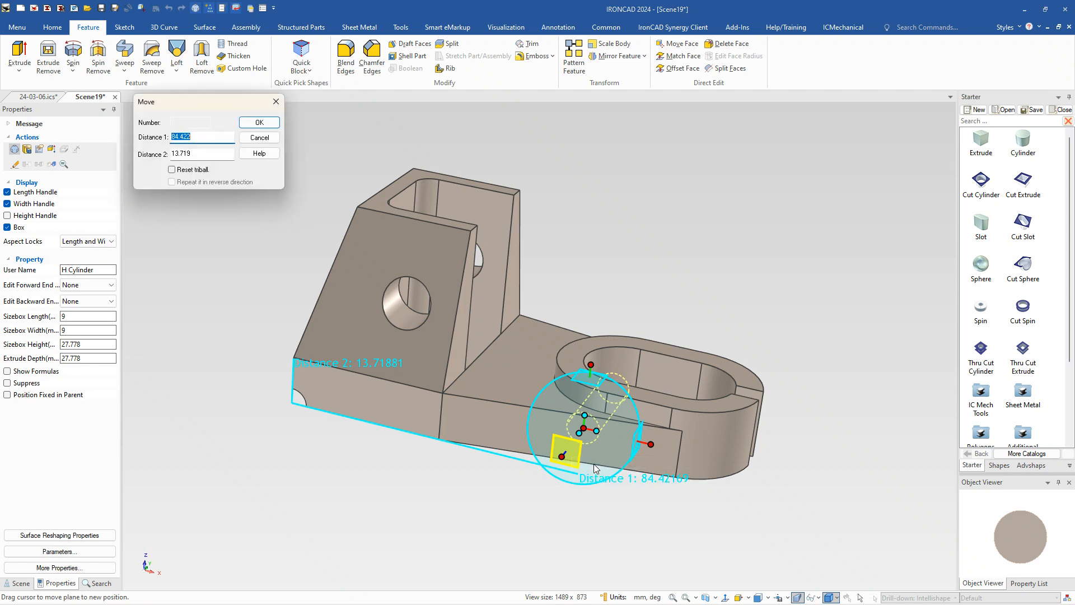
pyautogui.write('93')
pyautogui.write('15')
pyautogui.press('Return')
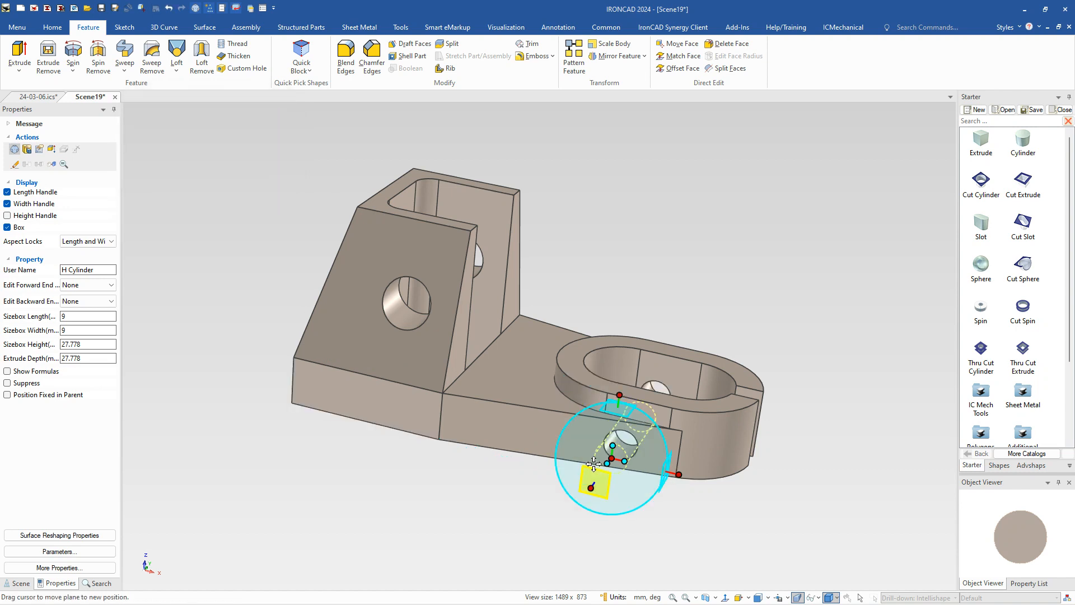
pyautogui.click(694, 564)
# Step: Check the diameter of the small cross hole near the slot boss and examine the whole part from several angles
pyautogui.moveTo(677, 504); pyautogui.dragTo(625, 464, button='middle')
pyautogui.click(623, 453)
pyautogui.click(622, 453)
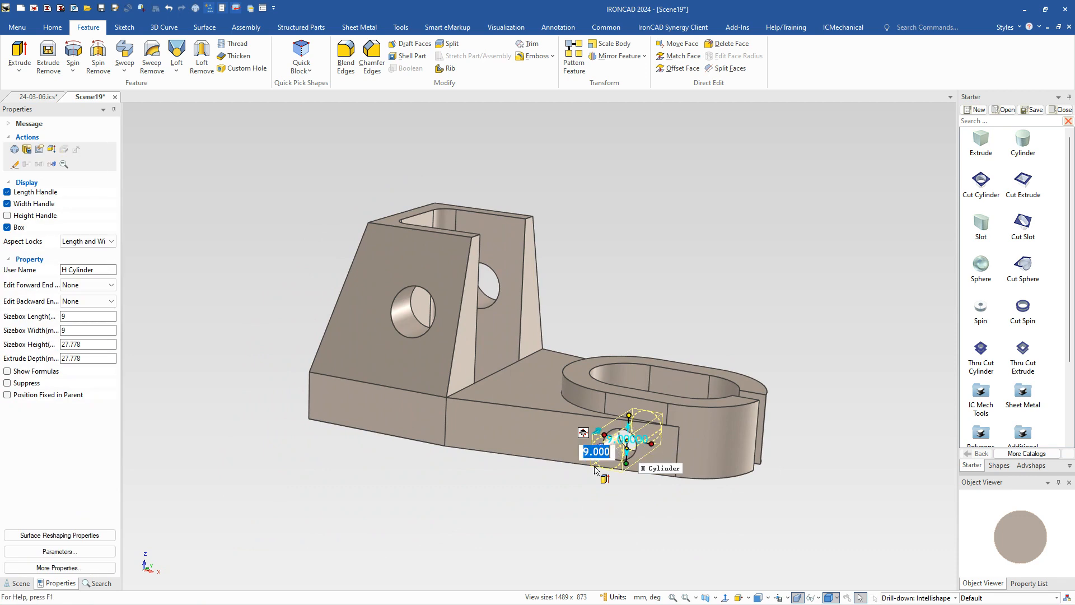
pyautogui.click(478, 489)
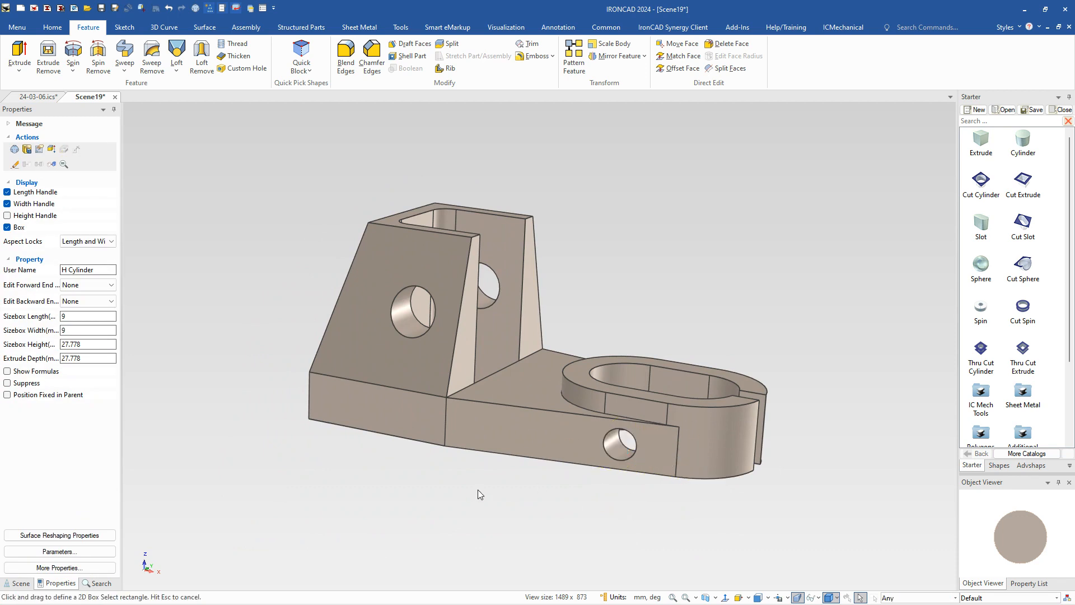
pyautogui.scroll(-4, 422, 446)
pyautogui.scroll(4, 529, 386)
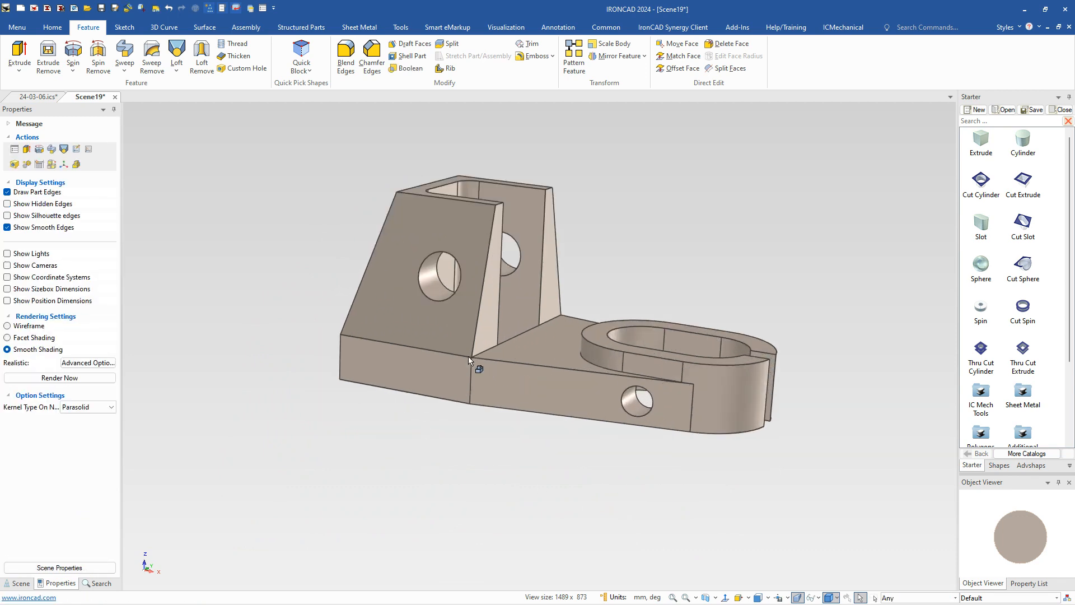
pyautogui.scroll(1, 423, 318)
pyautogui.moveTo(423, 318); pyautogui.dragTo(711, 293, button='middle')
pyautogui.scroll(2, 711, 297)
# Step: Select the whole part and set its mass density to 2700
pyautogui.click(536, 347)
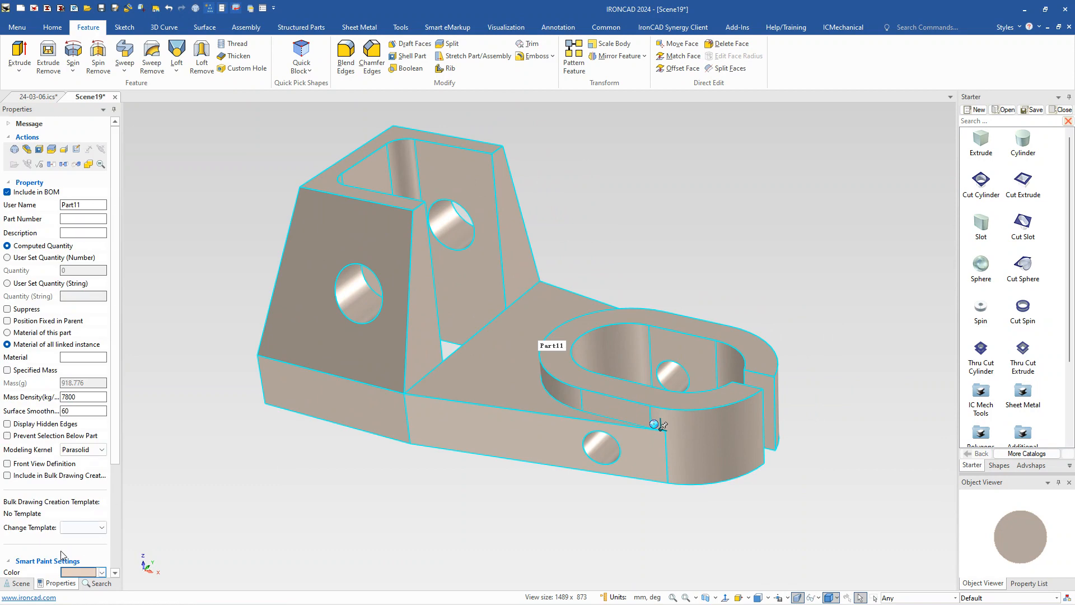
pyautogui.click(23, 399)
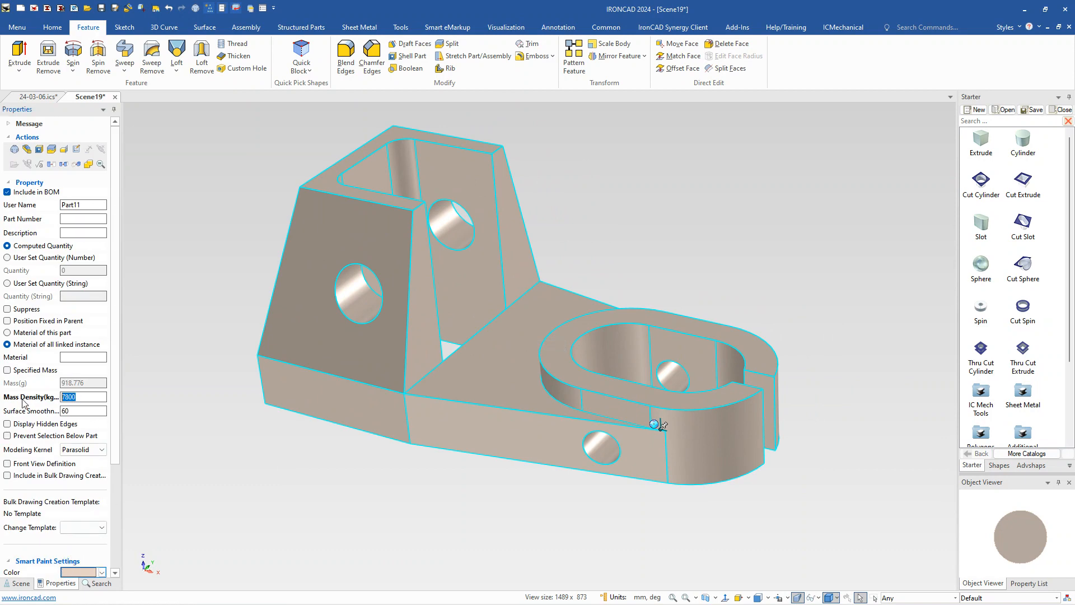
pyautogui.write('2700')
pyautogui.press('Tab')
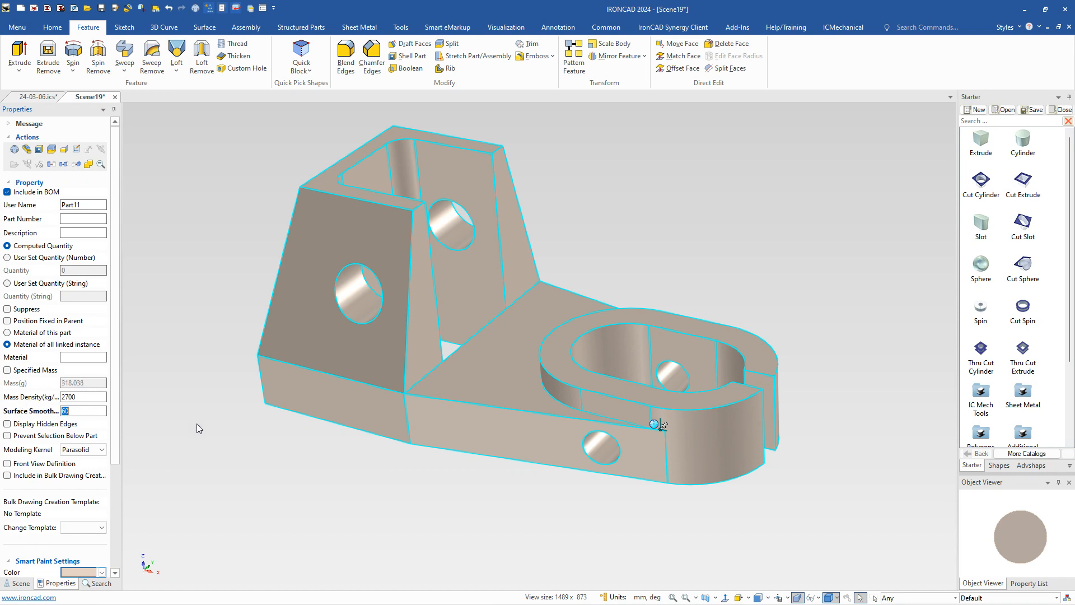
pyautogui.click(354, 485)
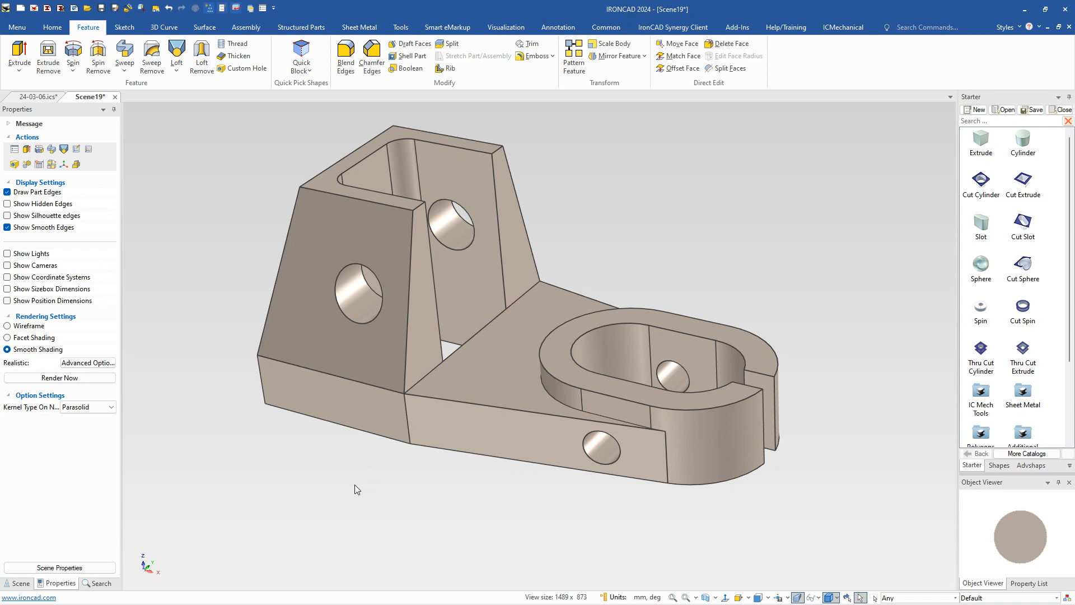
pyautogui.click(507, 386)
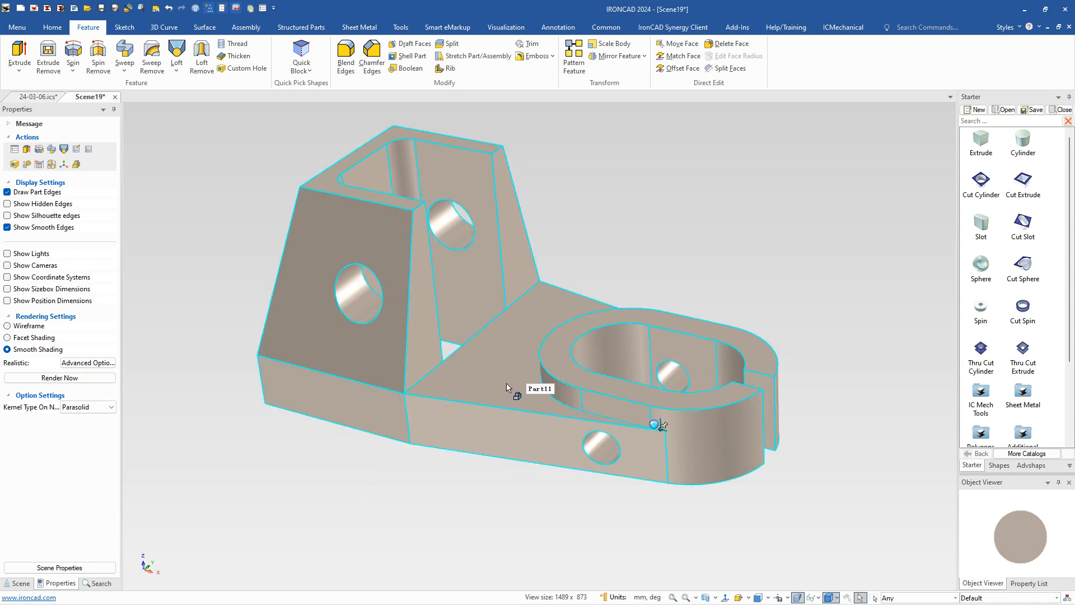